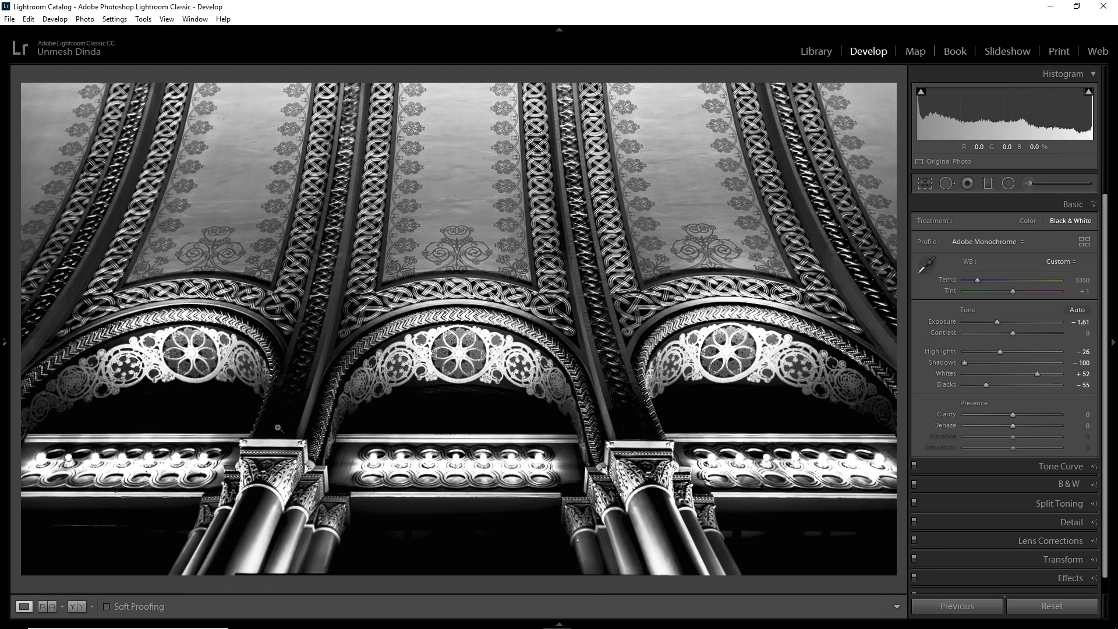
Test the Final Edit snapshot by raising the exposure, resetting the photo and restoring the snapshot.
{"action": "left_click", "coordinate": [4, 315]}
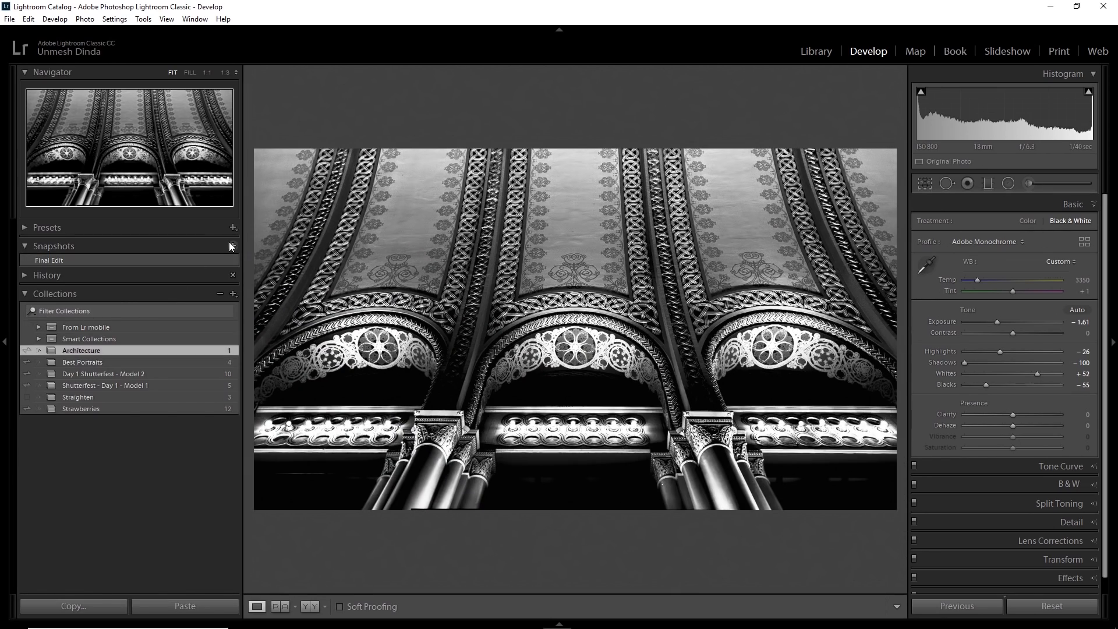
{"action": "left_click_drag", "start_coordinate": [997, 322], "coordinate": [1032, 325]}
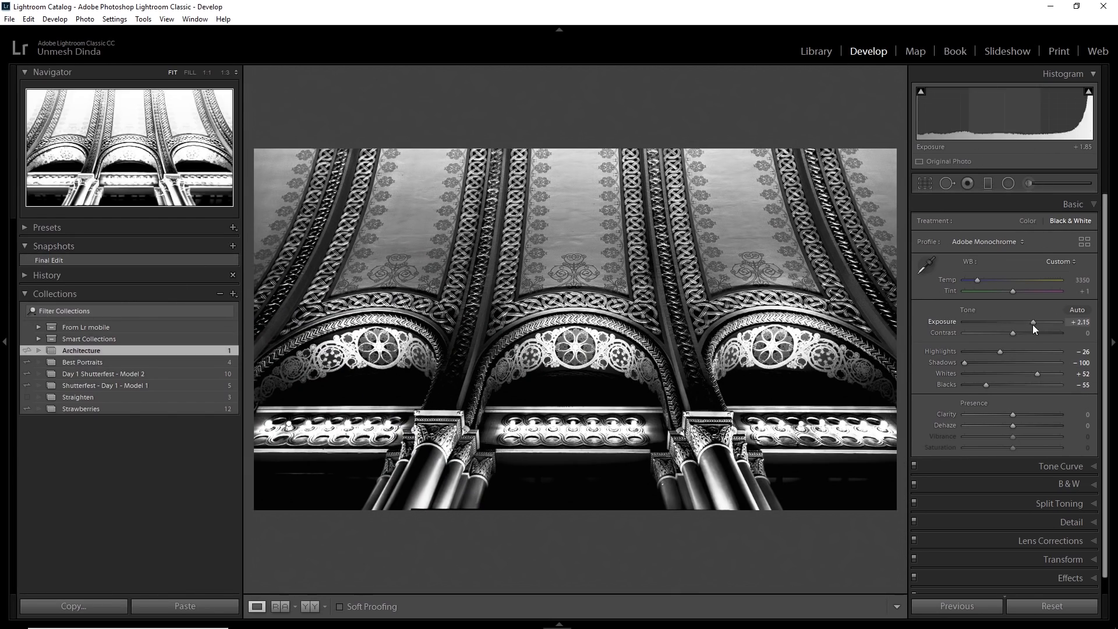
{"action": "left_click", "coordinate": [1048, 607]}
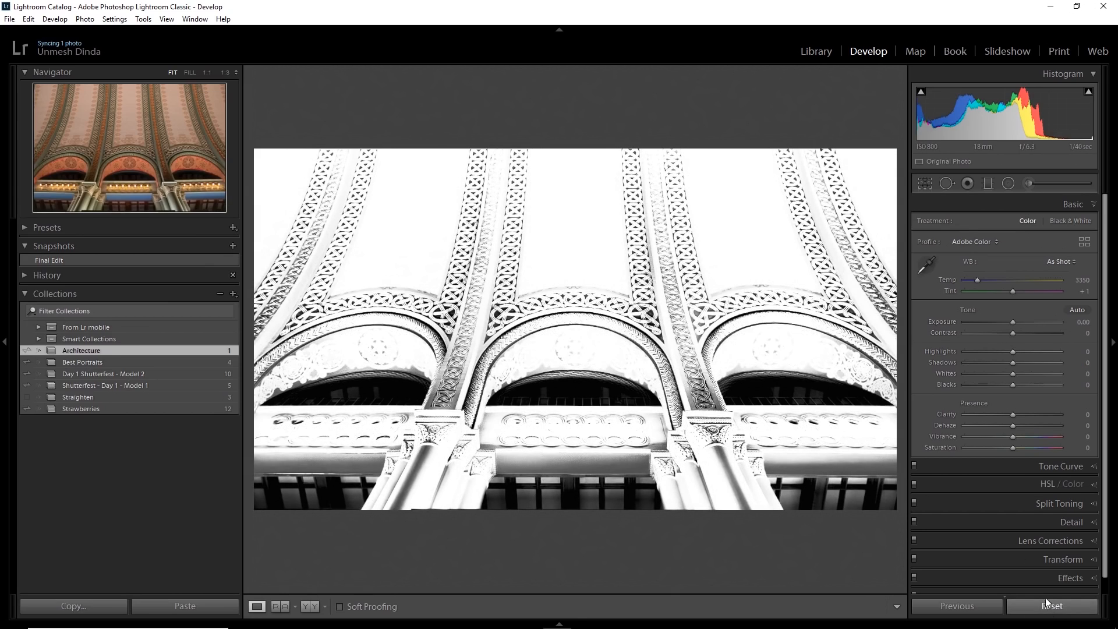
{"action": "left_click", "coordinate": [89, 260]}
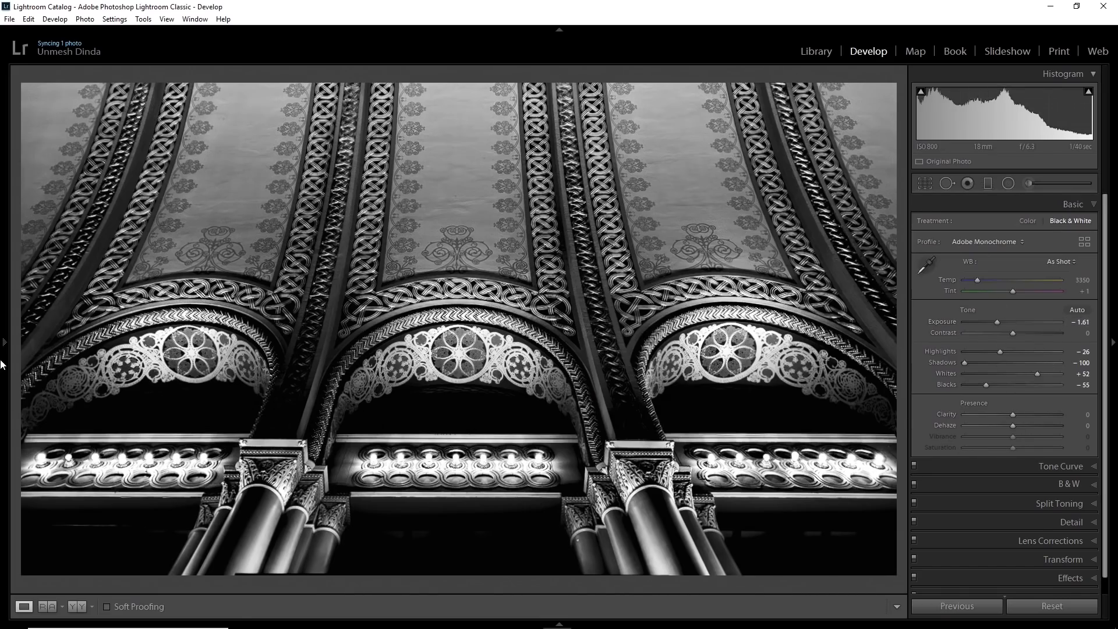
{"action": "left_click", "coordinate": [2, 363]}
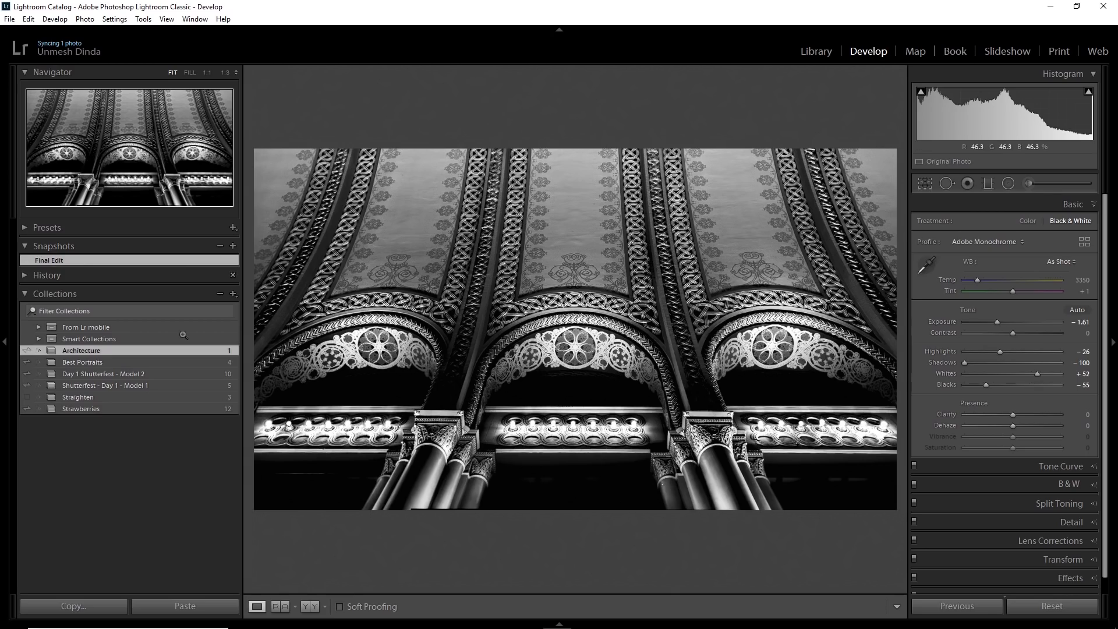
{"action": "left_click", "coordinate": [1, 356]}
{"action": "left_click", "coordinate": [2, 352]}
{"action": "left_click", "coordinate": [233, 246]}
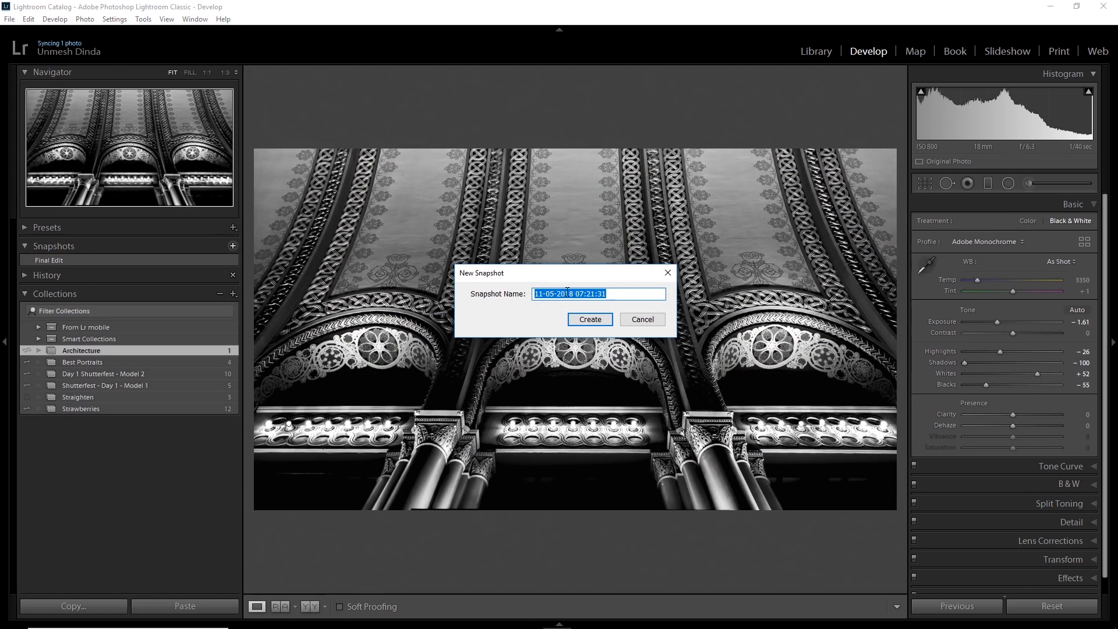
{"action": "type", "text": "jrbglrg"}
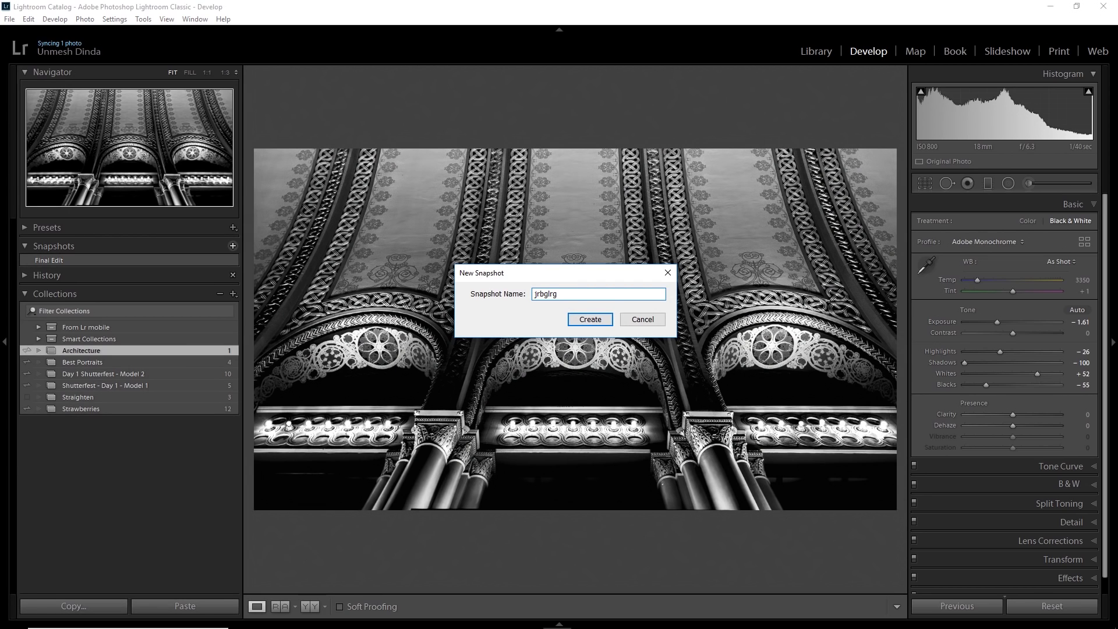
{"action": "left_click", "coordinate": [641, 320]}
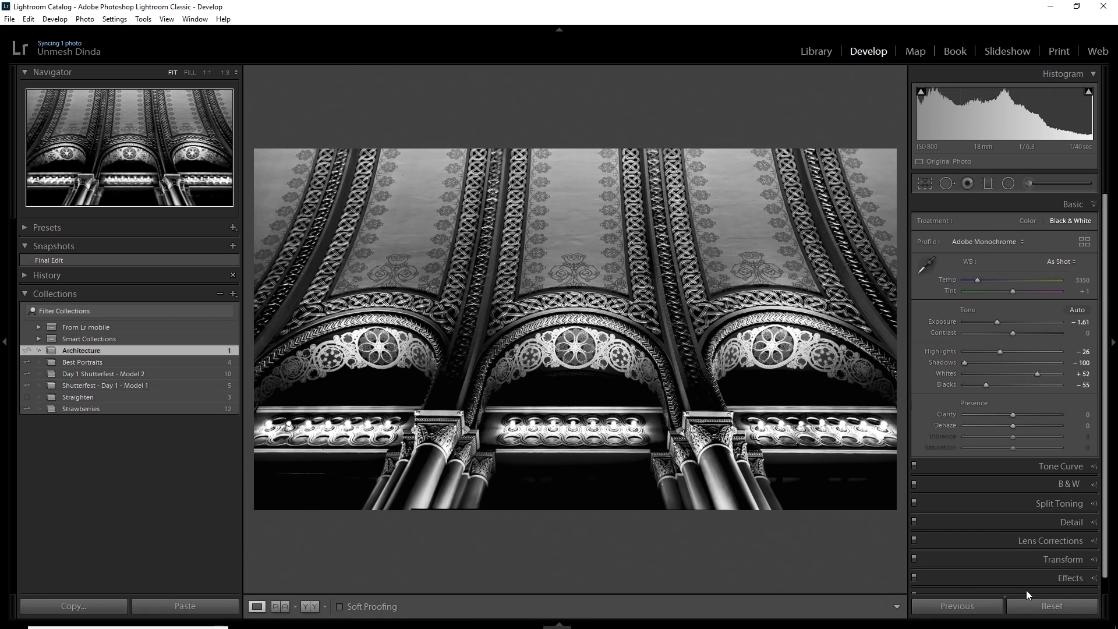
Reset all develop settings of the architecture photo and enlarge the working view.
{"action": "left_click", "coordinate": [1052, 605]}
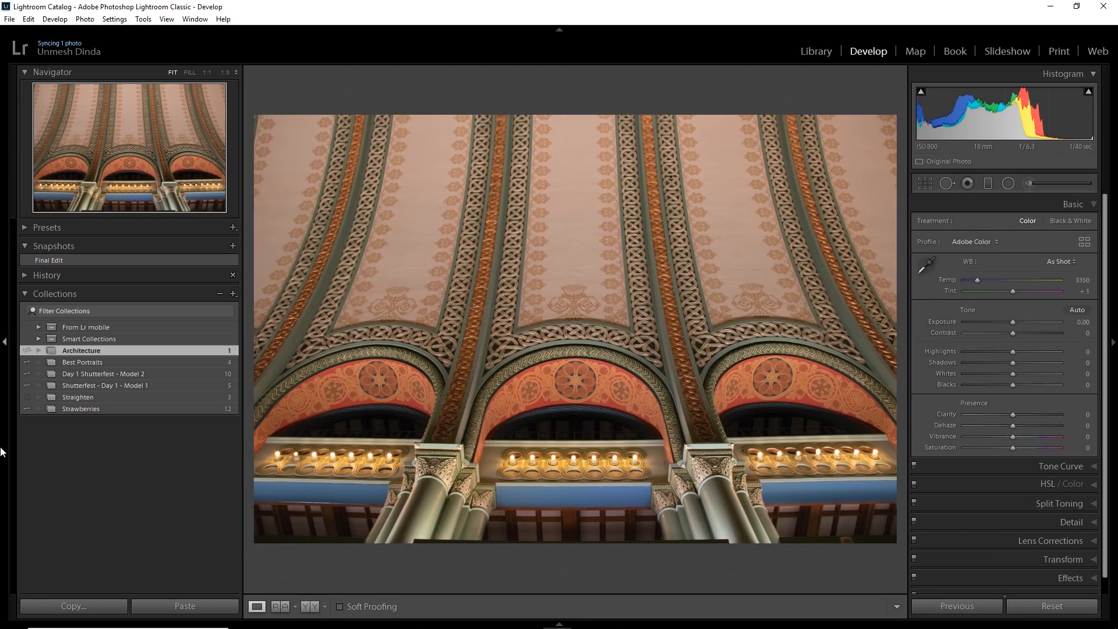
{"action": "left_click", "coordinate": [2, 353]}
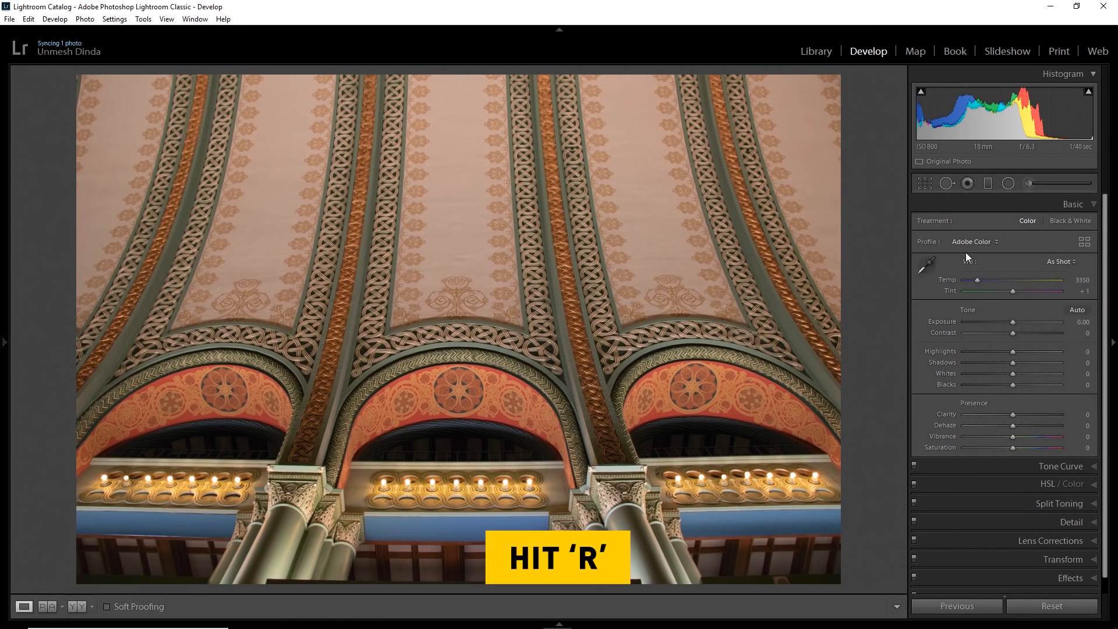
Straighten the photo along the horizontal ledge above the candle lights, at an angle of about 0.29.
{"action": "left_click", "coordinate": [927, 184]}
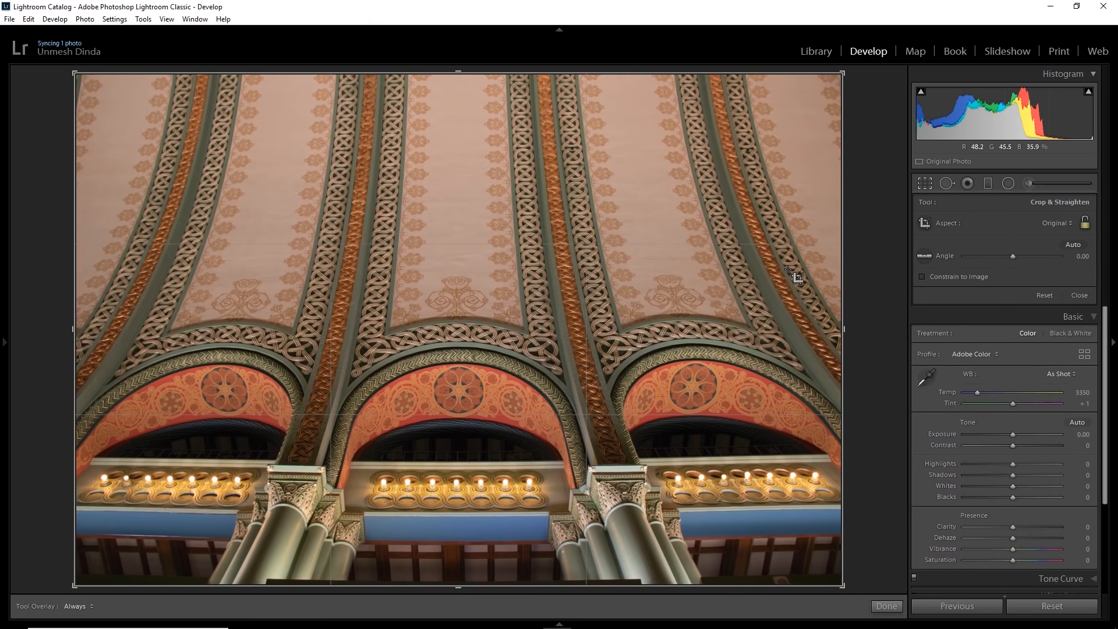
{"action": "left_click", "coordinate": [925, 258]}
{"action": "left_click_drag", "start_coordinate": [107, 457], "coordinate": [799, 454]}
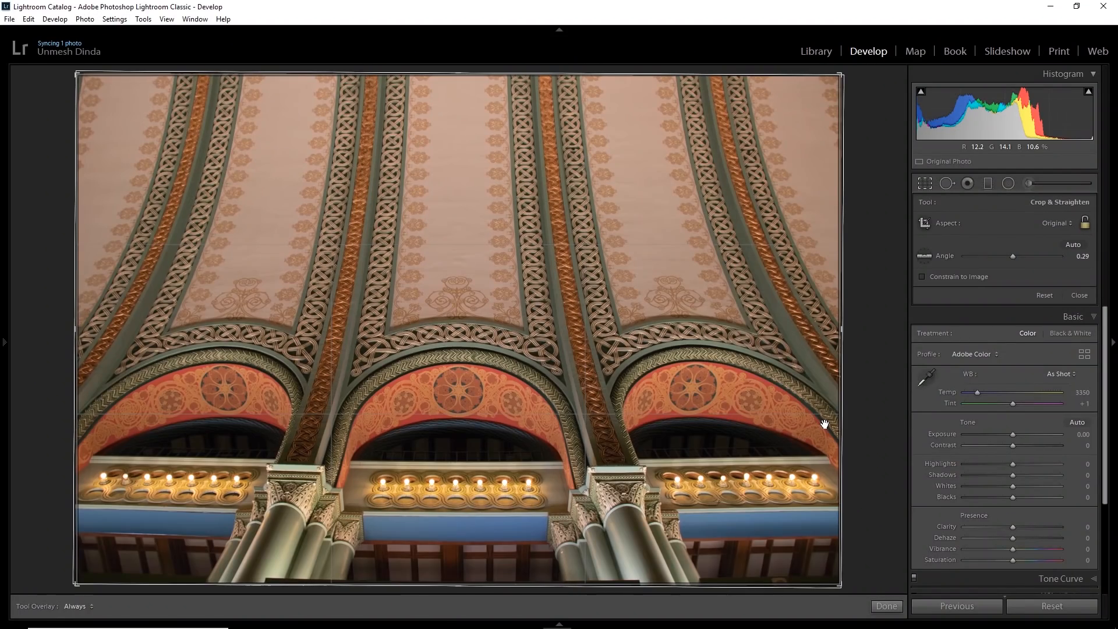
{"action": "key", "text": "Return"}
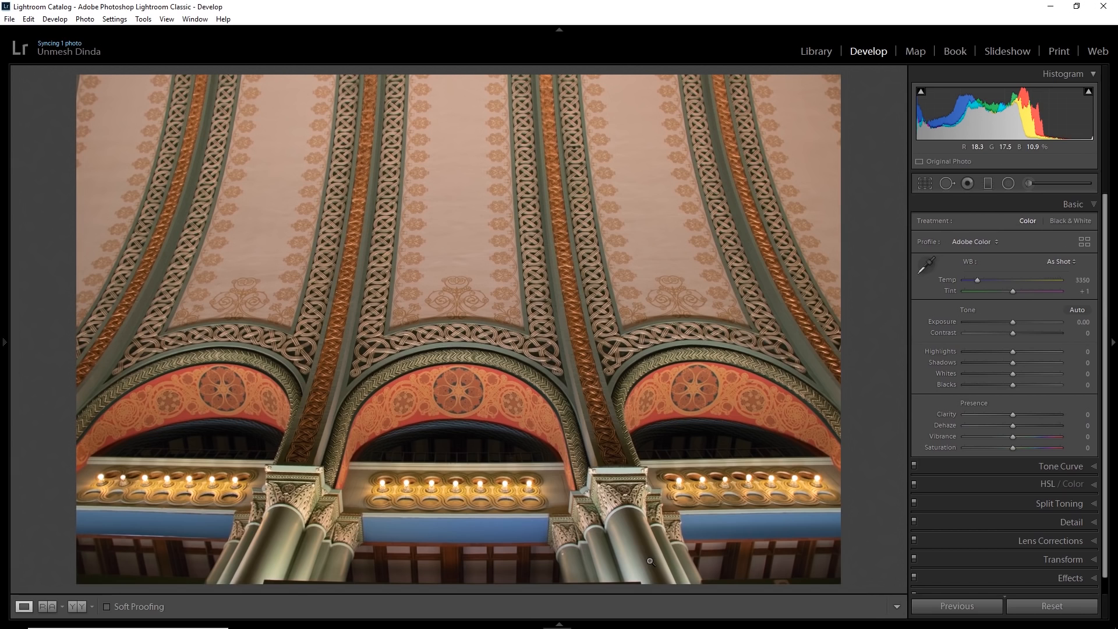
Crop the photo slightly tighter at the lower corners, keeping the original aspect ratio.
{"action": "left_click", "coordinate": [920, 185]}
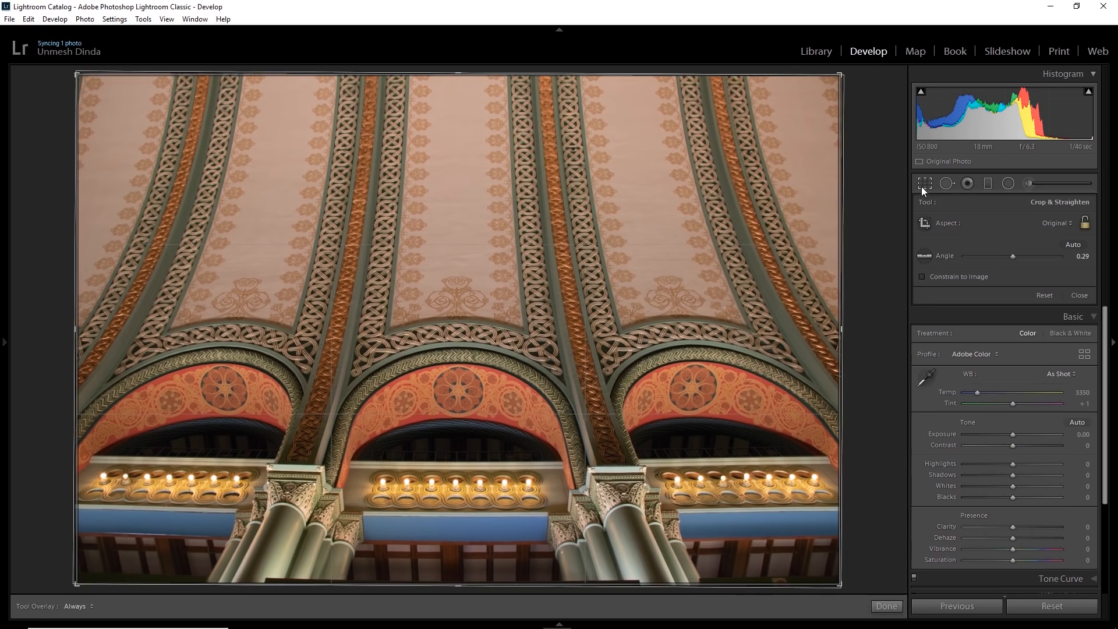
{"action": "left_click_drag", "start_coordinate": [840, 583], "coordinate": [838, 580]}
{"action": "left_click_drag", "start_coordinate": [78, 582], "coordinate": [82, 582]}
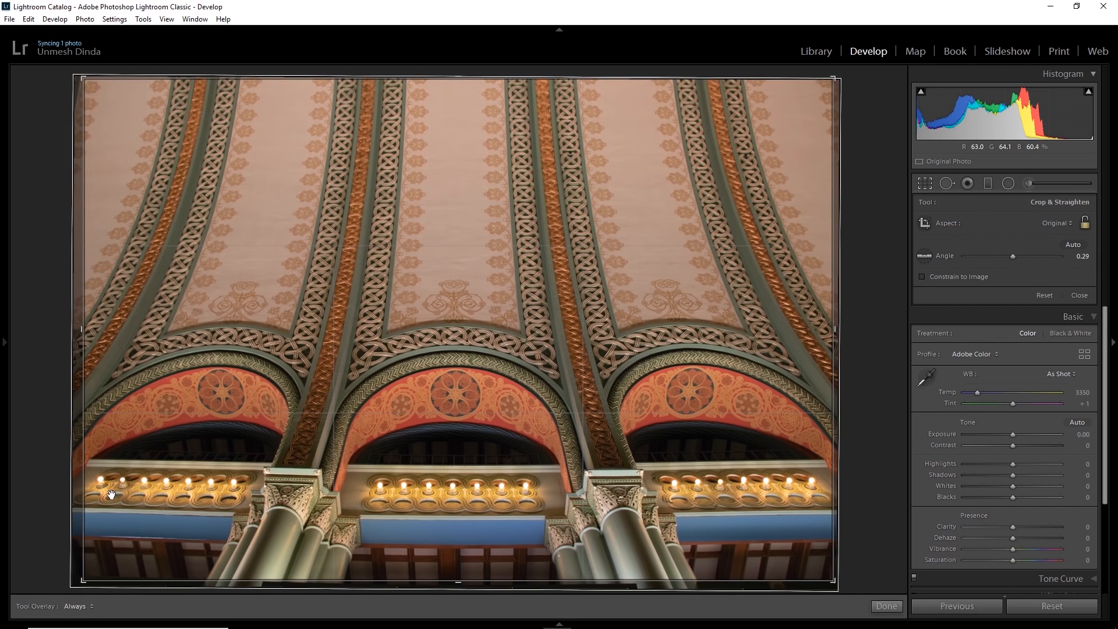
{"action": "key", "text": "Return"}
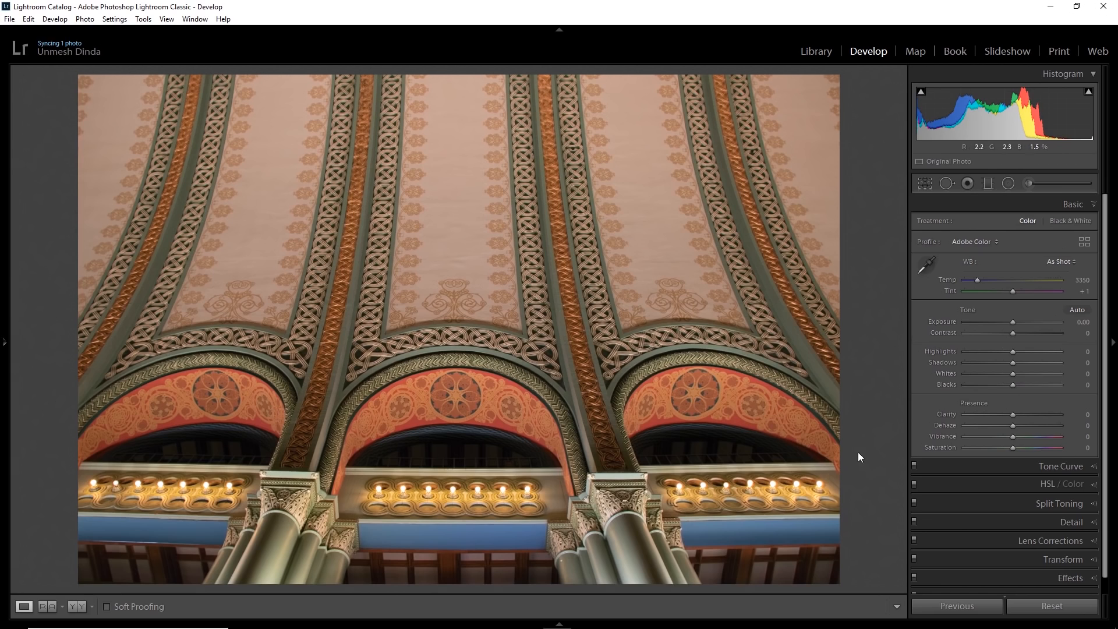
Try the lens profile corrections on the photo and switch them off again.
{"action": "left_click", "coordinate": [1077, 543]}
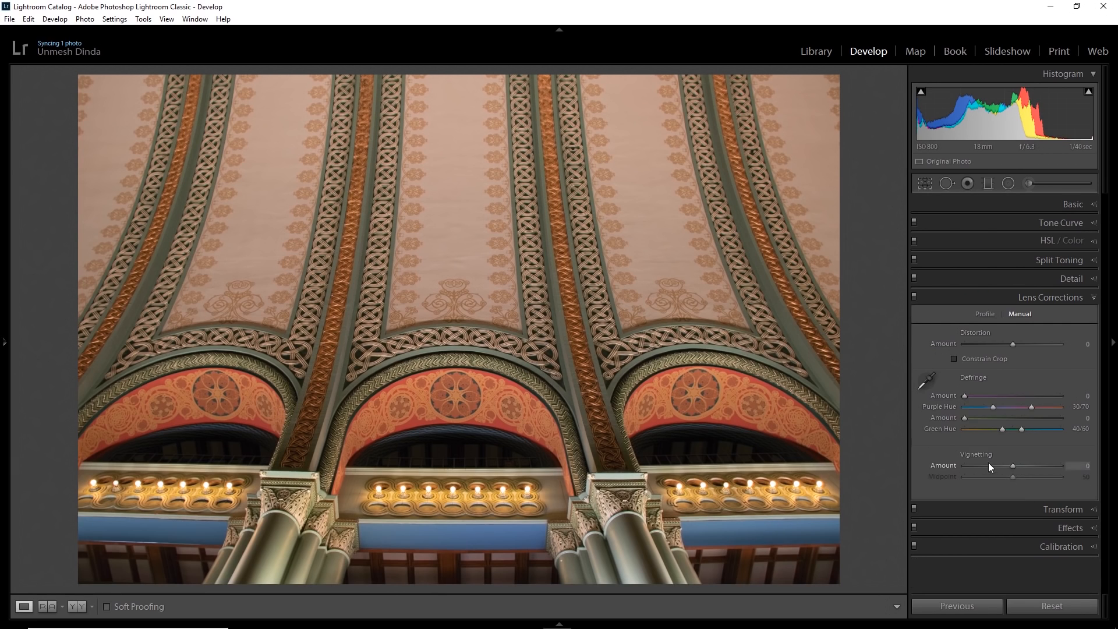
{"action": "left_click", "coordinate": [984, 315]}
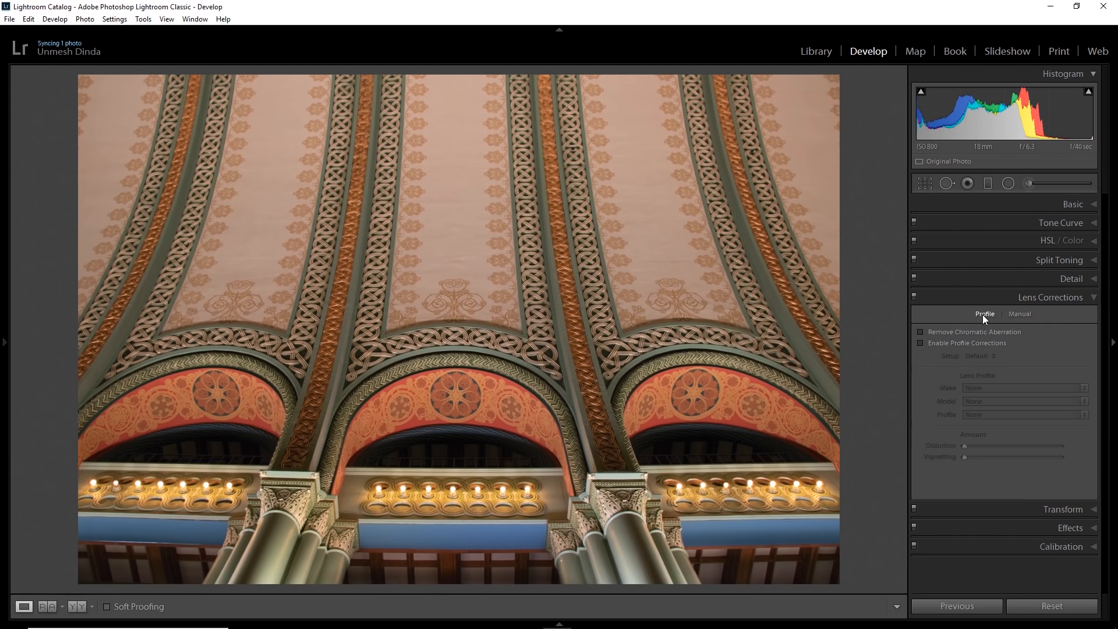
{"action": "left_click", "coordinate": [918, 342]}
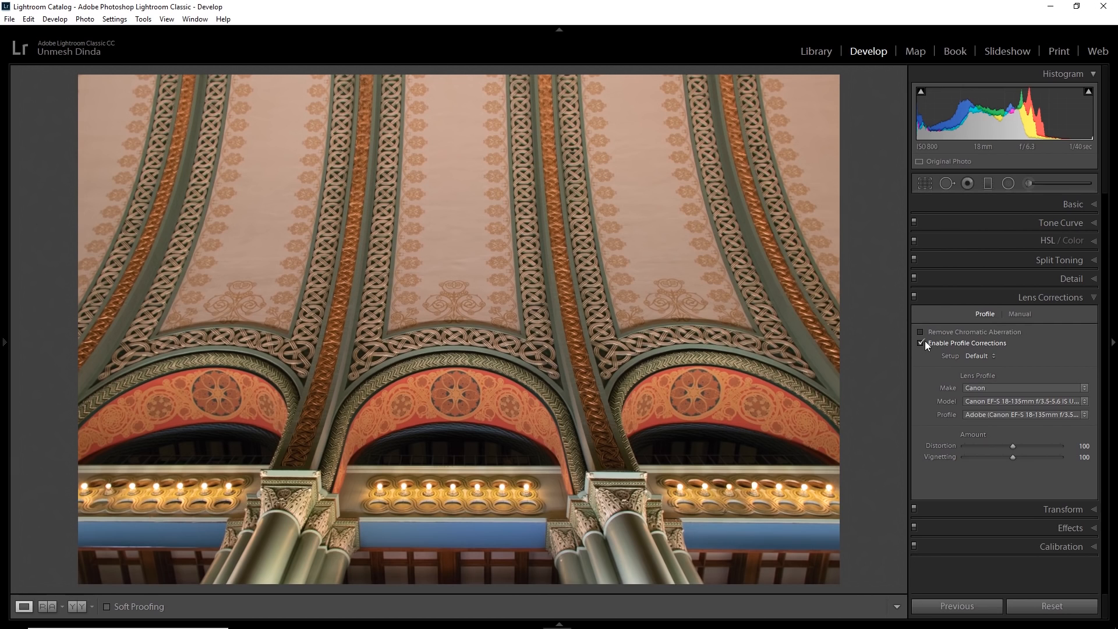
{"action": "left_click", "coordinate": [923, 341]}
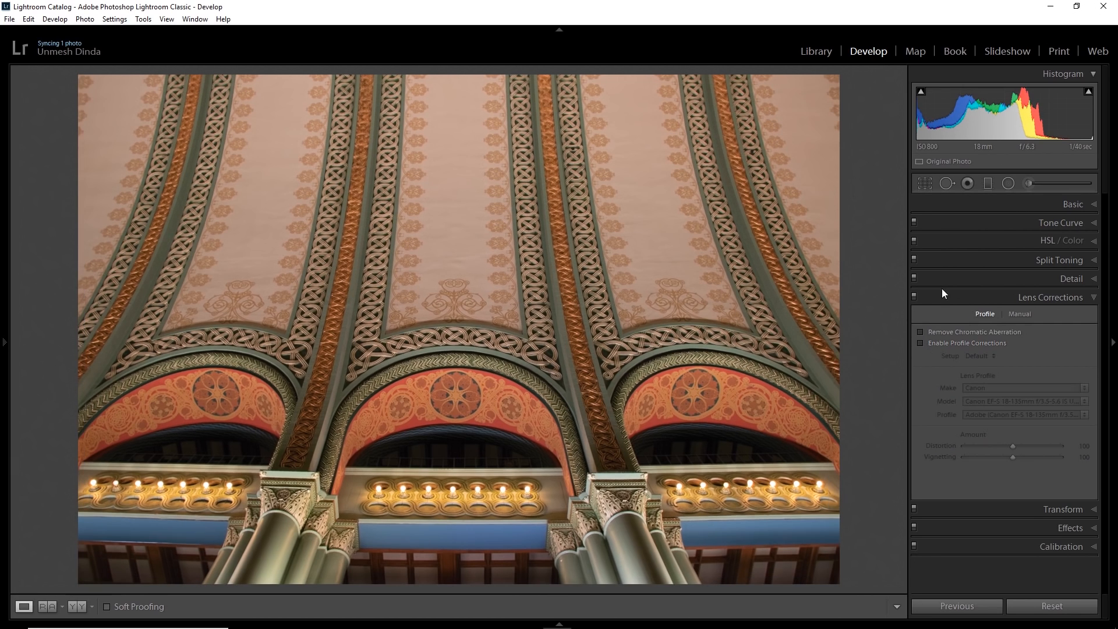
Convert the photo to the Black & White treatment.
{"action": "left_click", "coordinate": [1014, 204]}
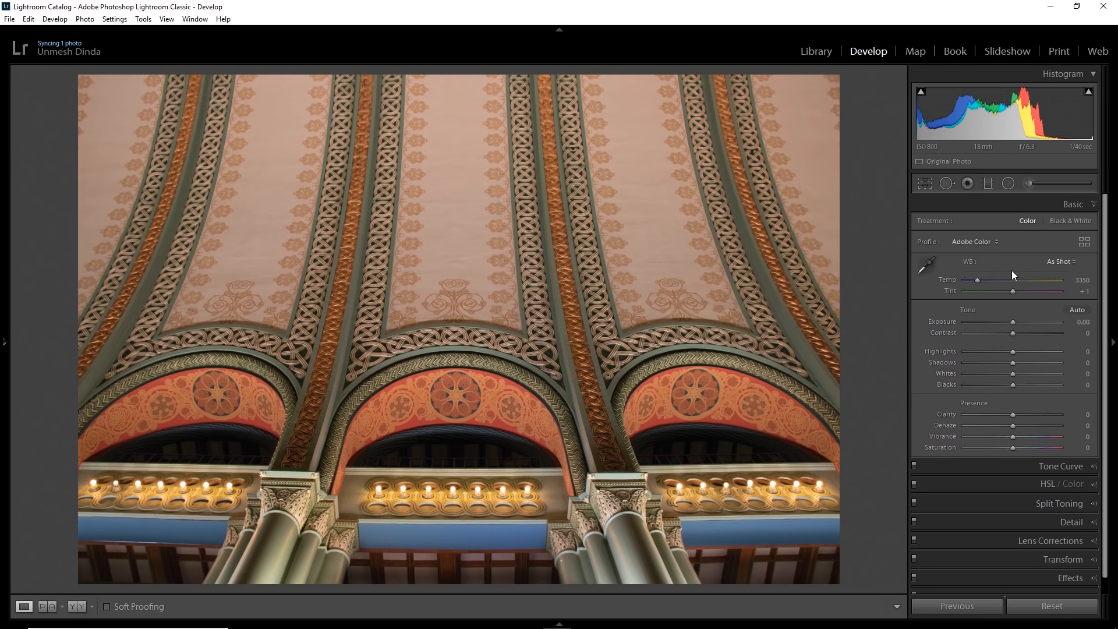
{"action": "left_click", "coordinate": [1059, 221]}
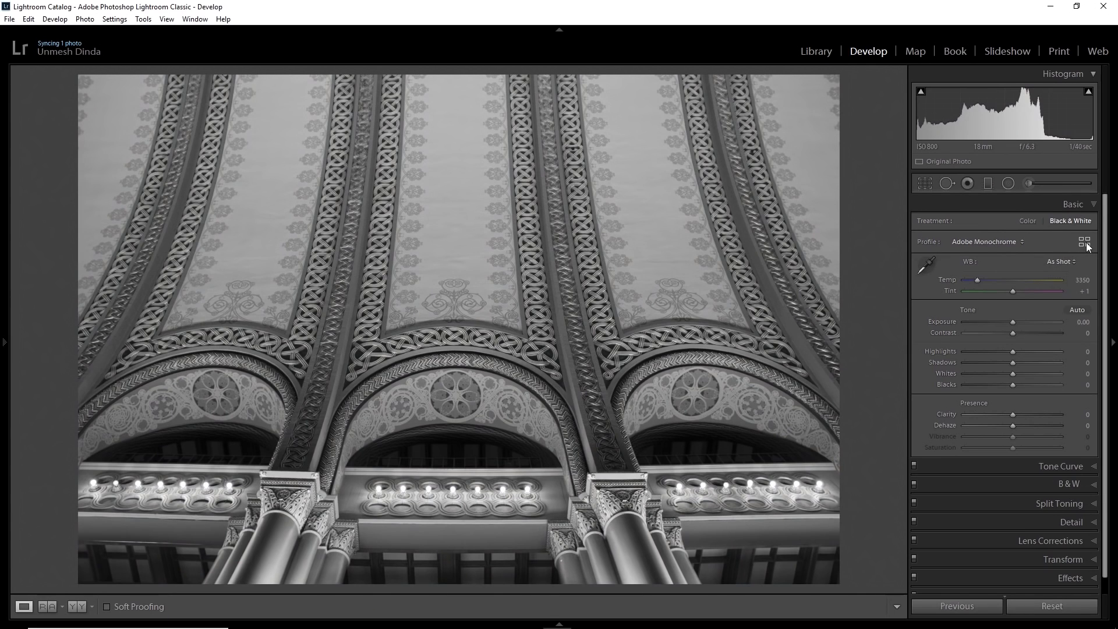
Examine the B&W profiles and the Adobe profile list, leaving Adobe Monochrome applied.
{"action": "left_click", "coordinate": [1084, 242]}
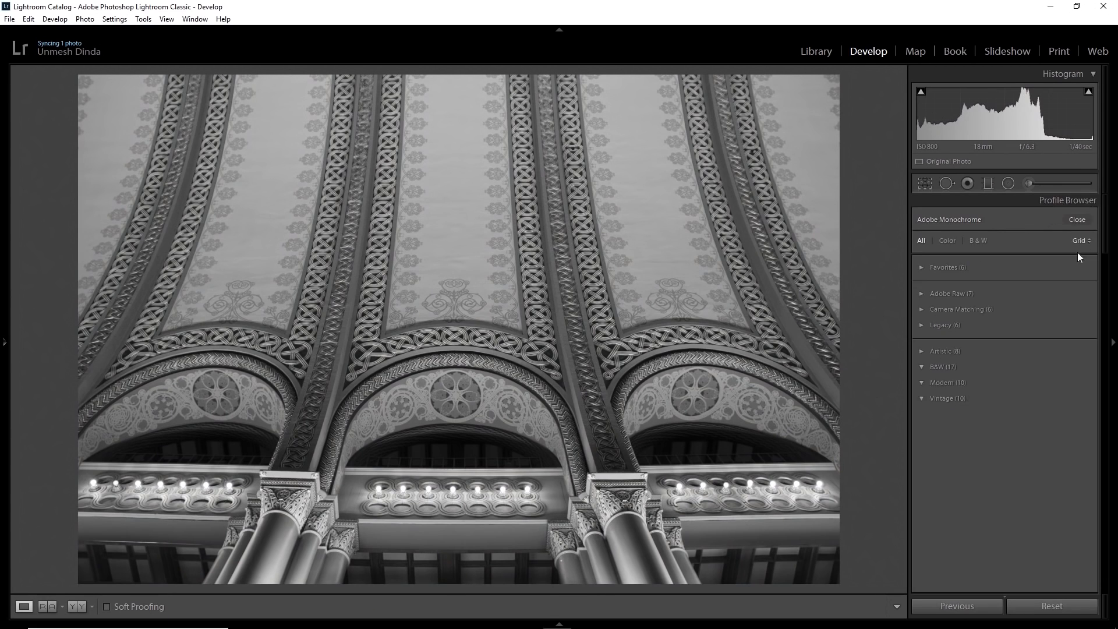
{"action": "left_click", "coordinate": [966, 398]}
{"action": "scroll", "coordinate": [968, 397], "scroll_direction": "down", "scroll_amount": 5}
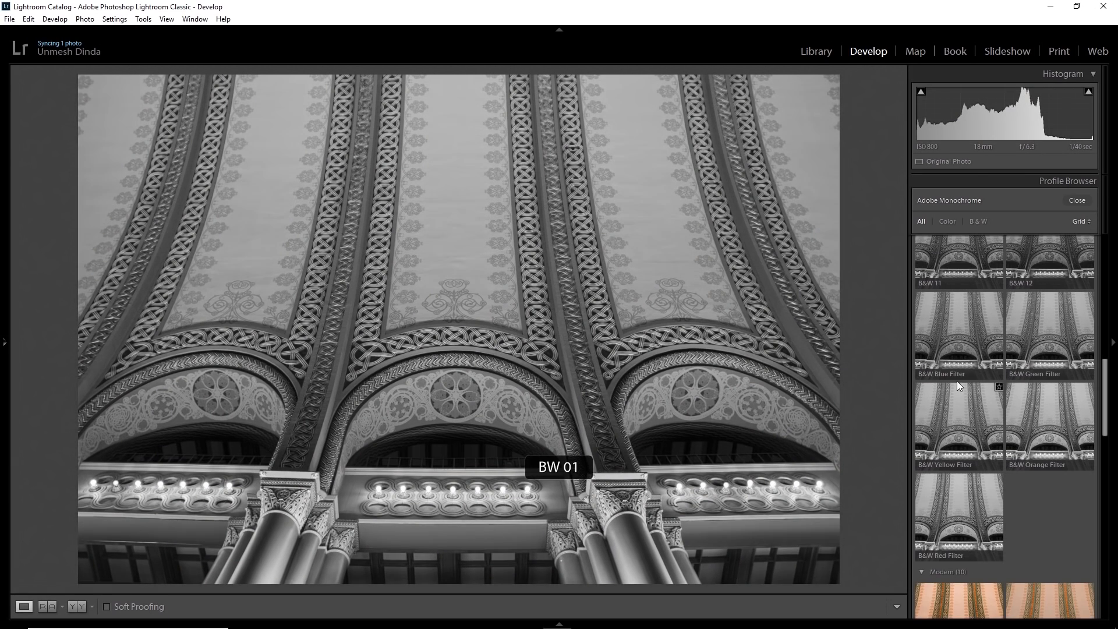
{"action": "left_click", "coordinate": [957, 351]}
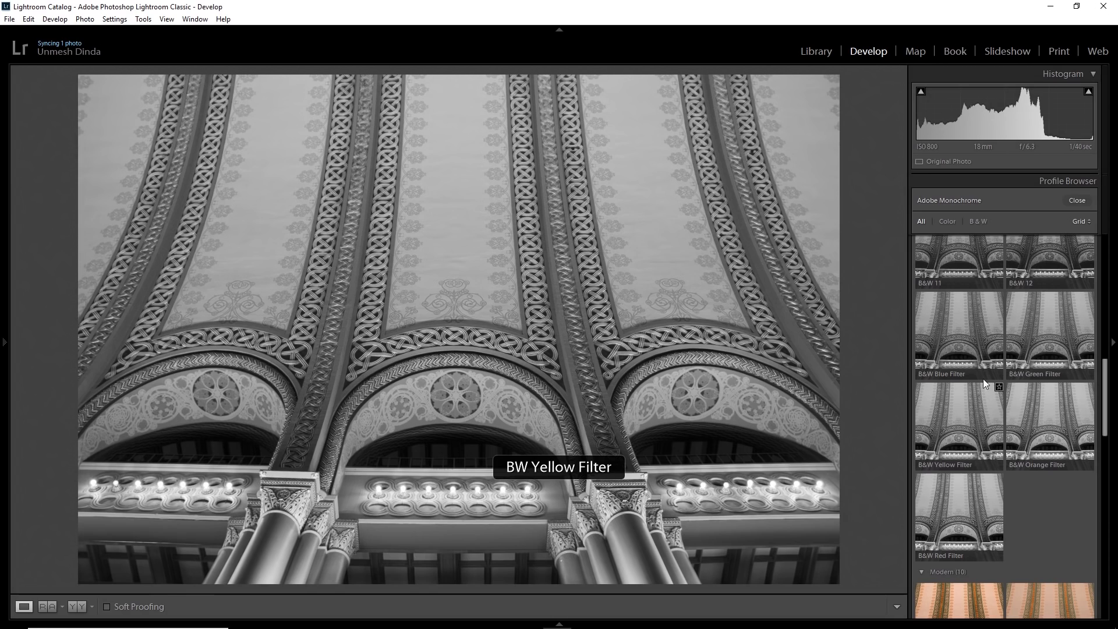
{"action": "scroll", "coordinate": [984, 320], "scroll_direction": "up", "scroll_amount": 10}
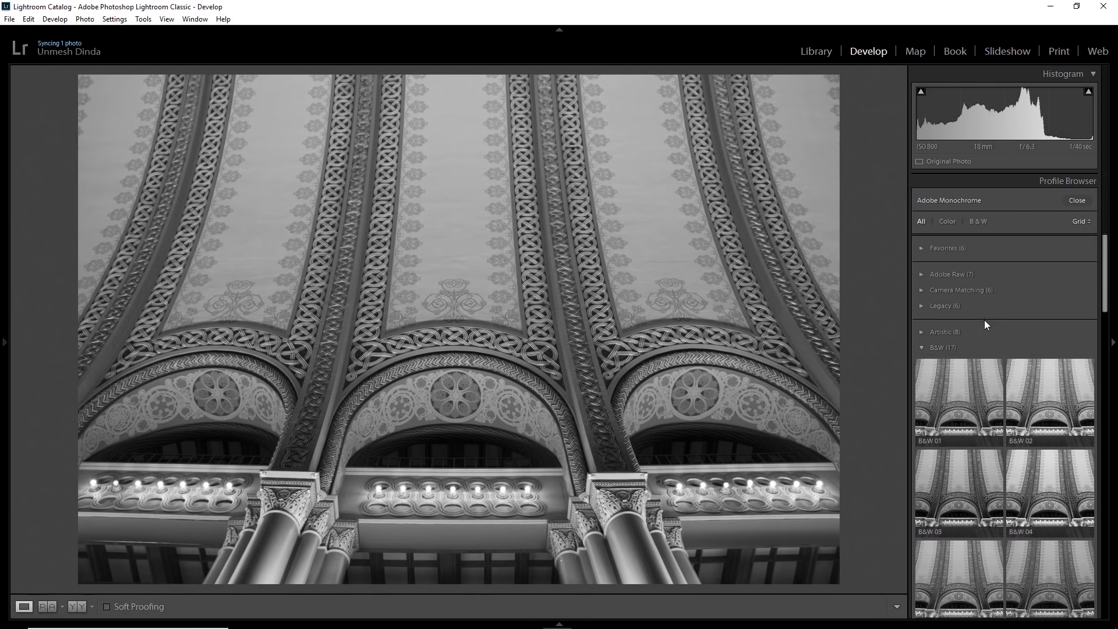
{"action": "left_click", "coordinate": [1078, 201]}
{"action": "left_click", "coordinate": [987, 241]}
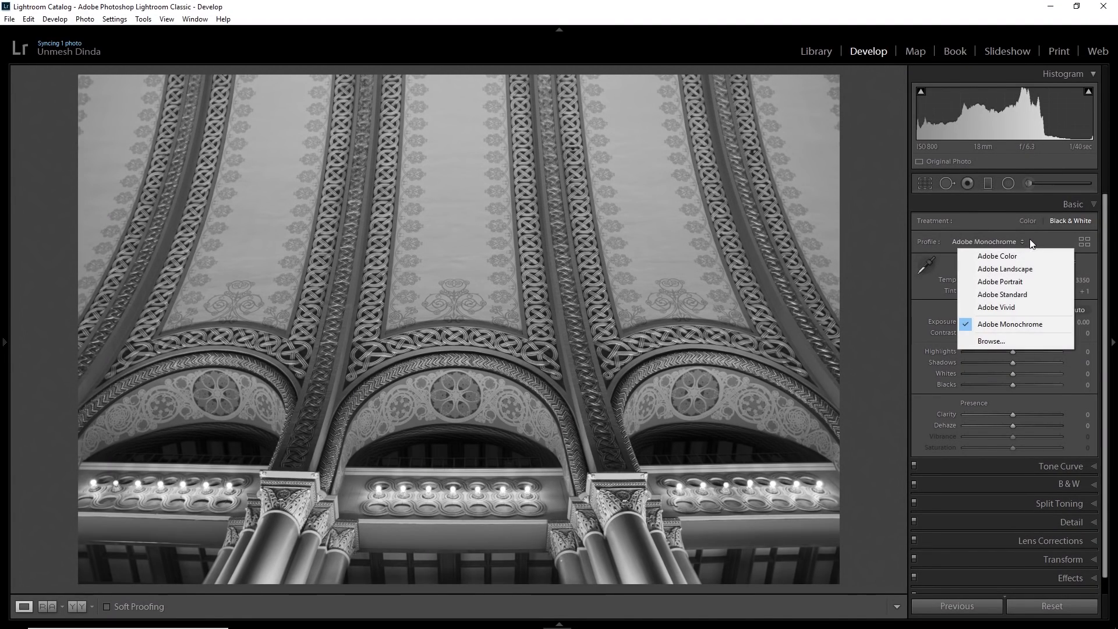
{"action": "left_click", "coordinate": [991, 226]}
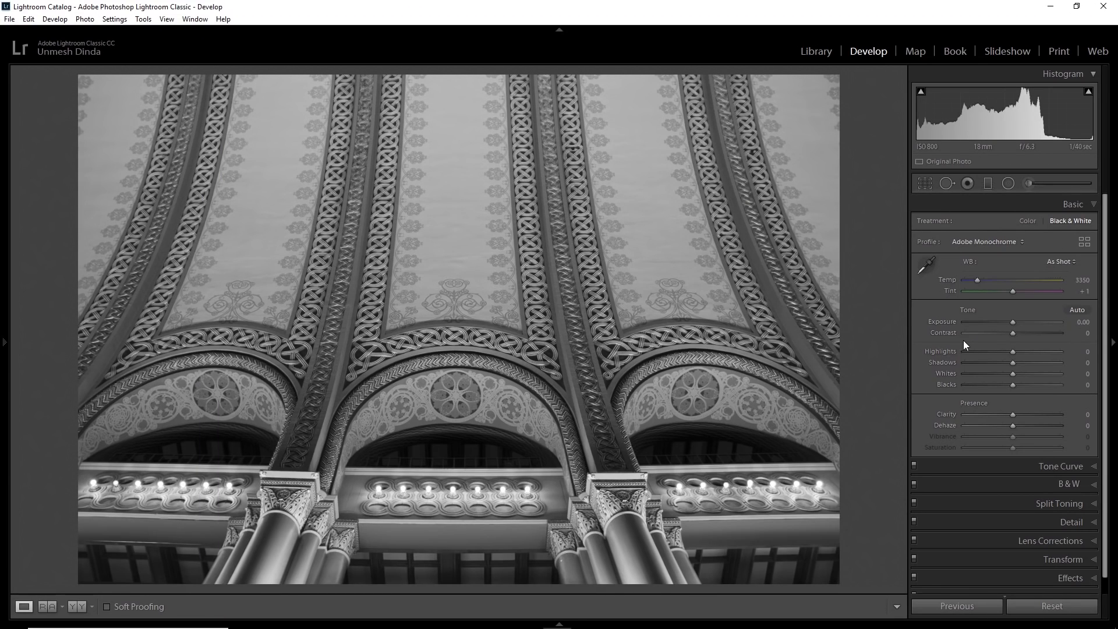
Lower the overall exposure to about -1.67.
{"action": "left_click_drag", "start_coordinate": [1014, 320], "coordinate": [994, 321]}
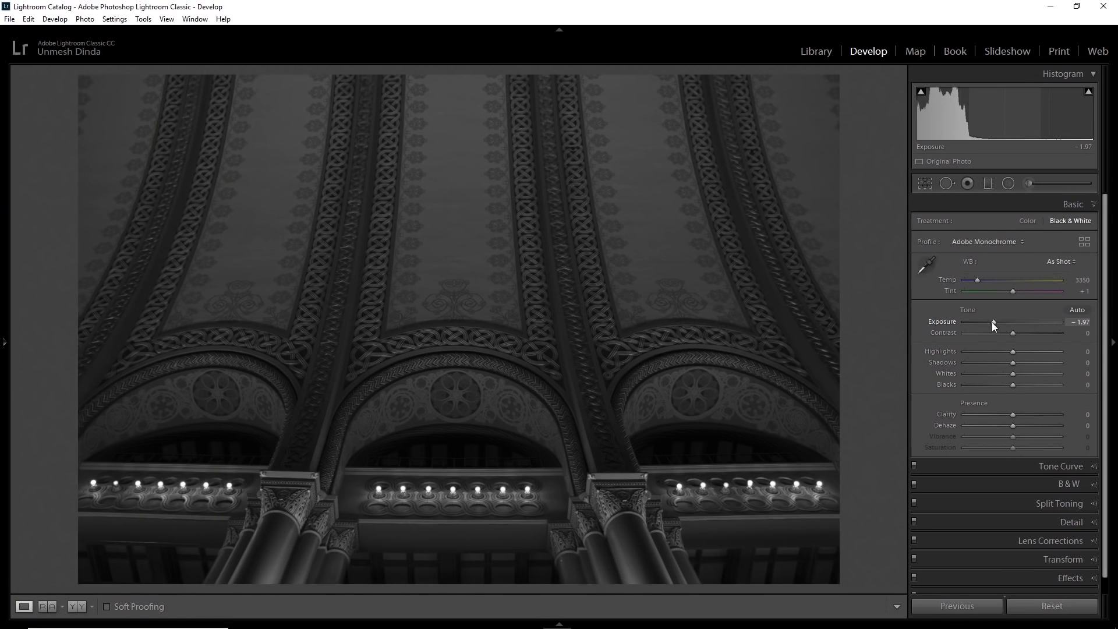
{"action": "mouse_move", "coordinate": [992, 323]}
{"action": "left_mouse_down"}
{"action": "mouse_move", "coordinate": [1009, 321]}
{"action": "mouse_move", "coordinate": [995, 320]}
{"action": "left_mouse_up"}
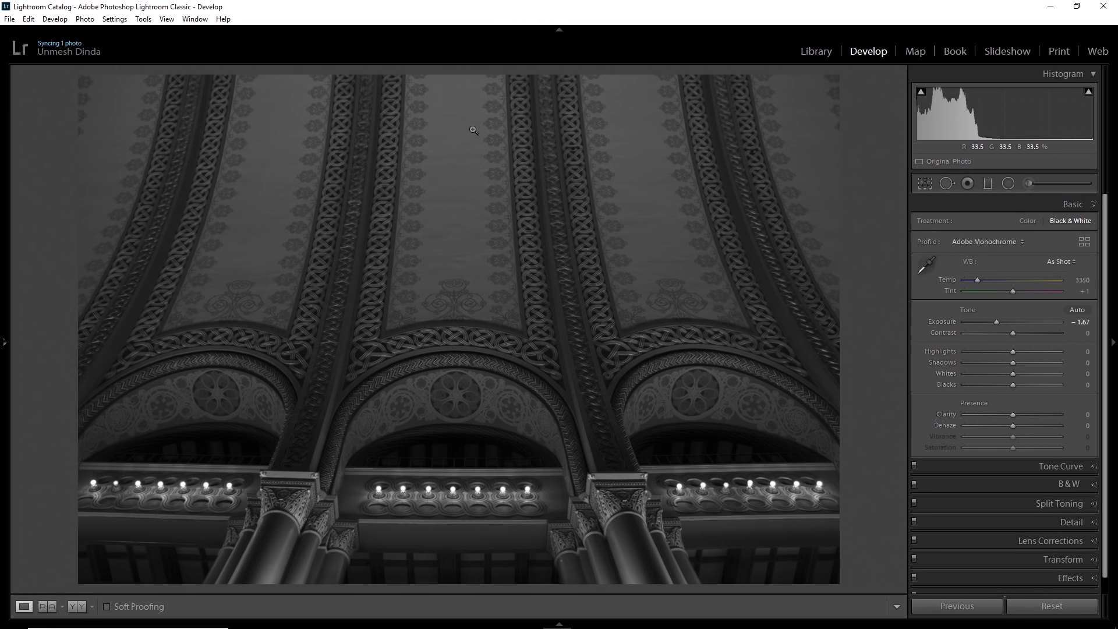
Add a graduated filter fading down from the top to the arches, with Shadows 0 and Exposure 0.90.
{"action": "left_click", "coordinate": [988, 184]}
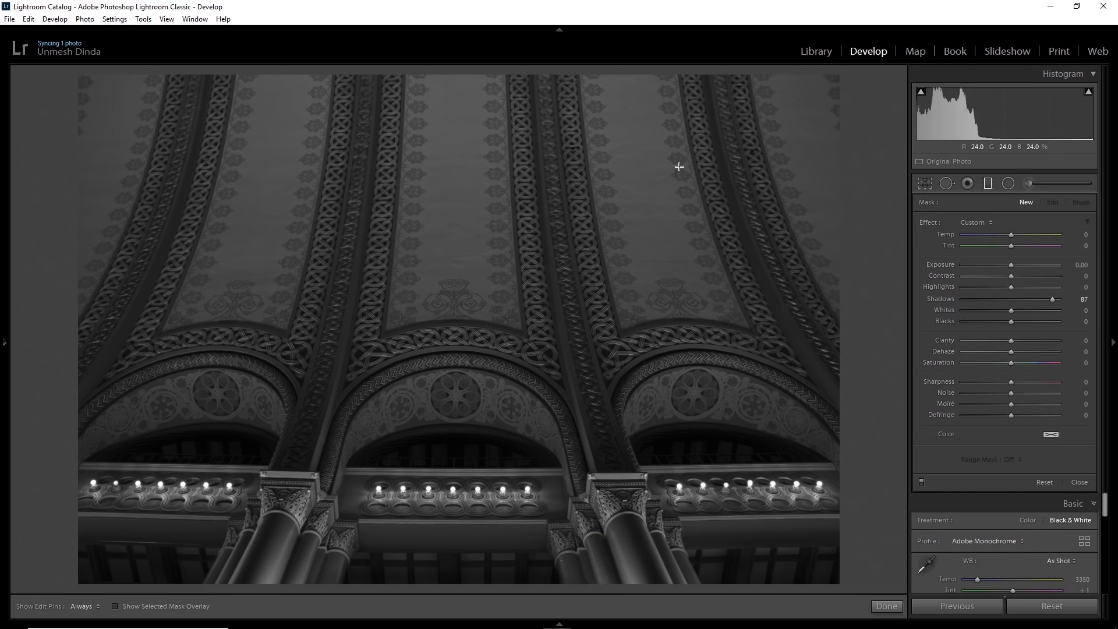
{"action": "left_click_drag", "start_coordinate": [464, 98], "coordinate": [484, 345]}
{"action": "left_click_drag", "start_coordinate": [463, 218], "coordinate": [465, 210]}
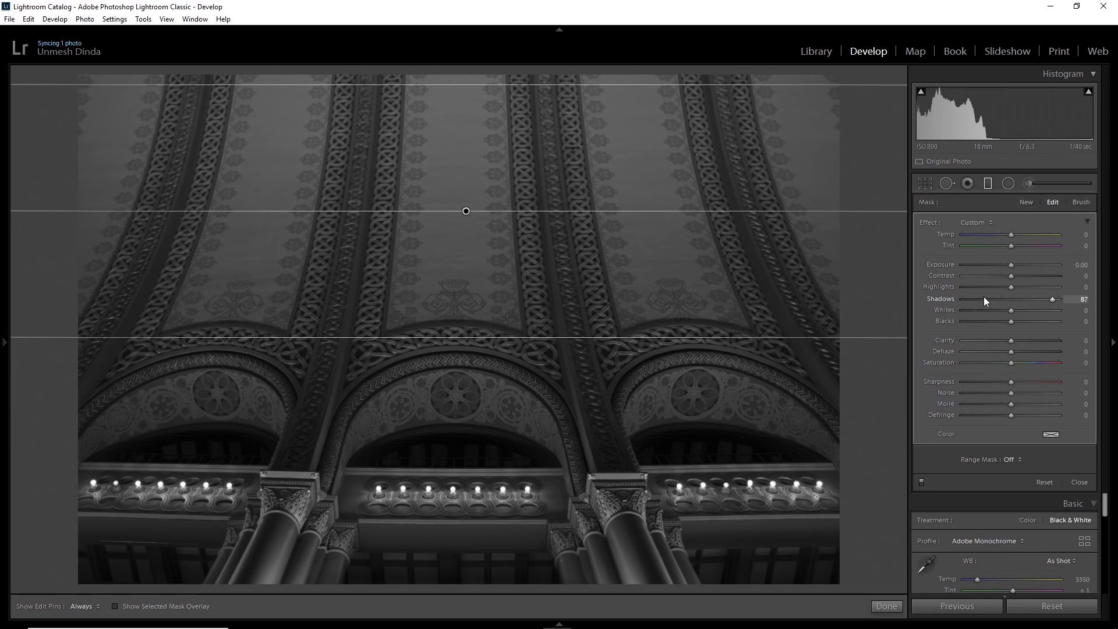
{"action": "double_click", "coordinate": [938, 299]}
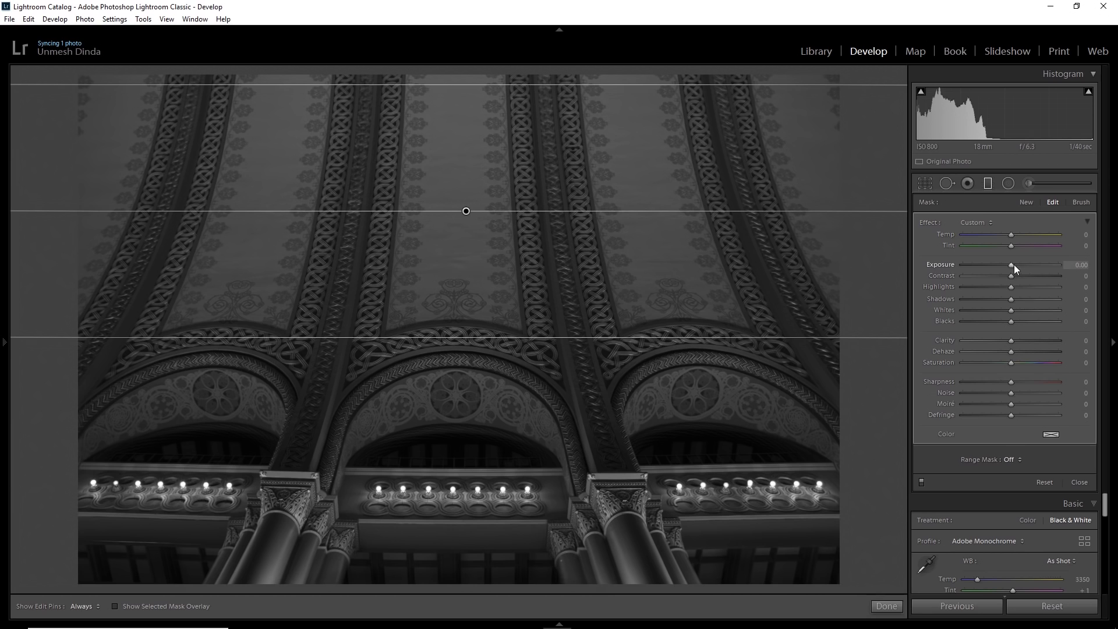
{"action": "left_click_drag", "start_coordinate": [1014, 264], "coordinate": [1023, 264]}
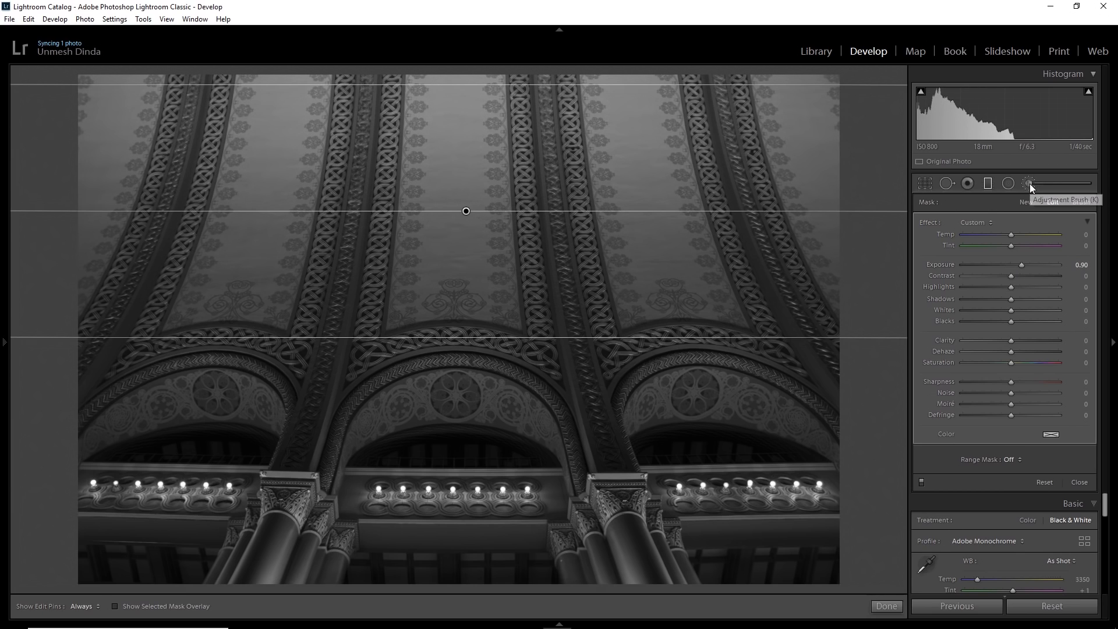
Start a new adjustment brush with all effects reset and Exposure set to 2.40.
{"action": "key", "text": "k"}
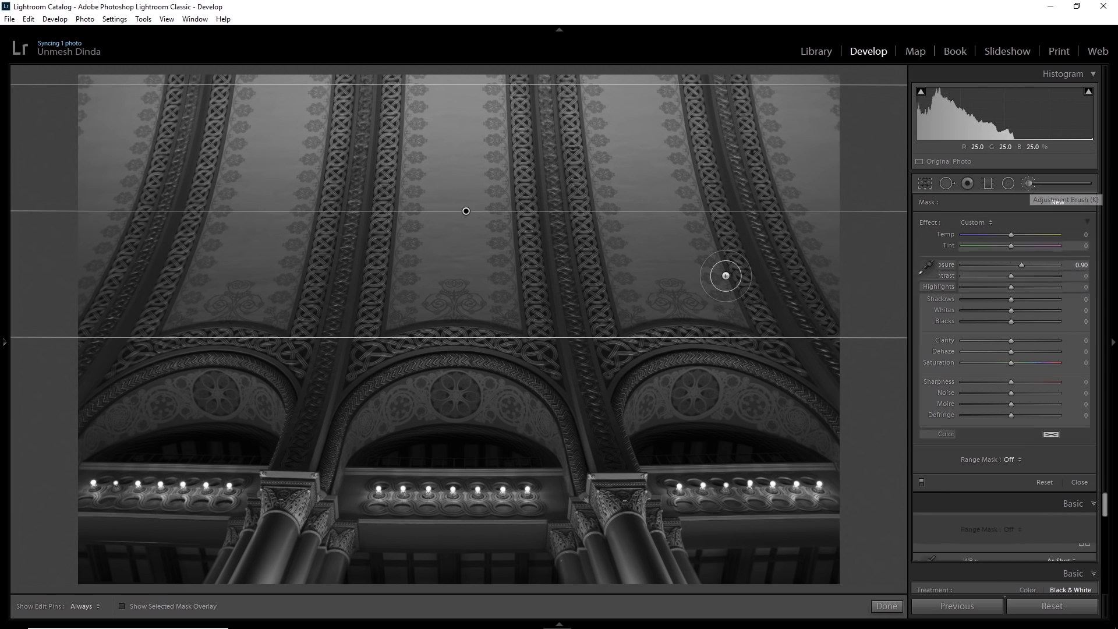
{"action": "scroll", "coordinate": [460, 390], "scroll_direction": "up", "scroll_amount": 6}
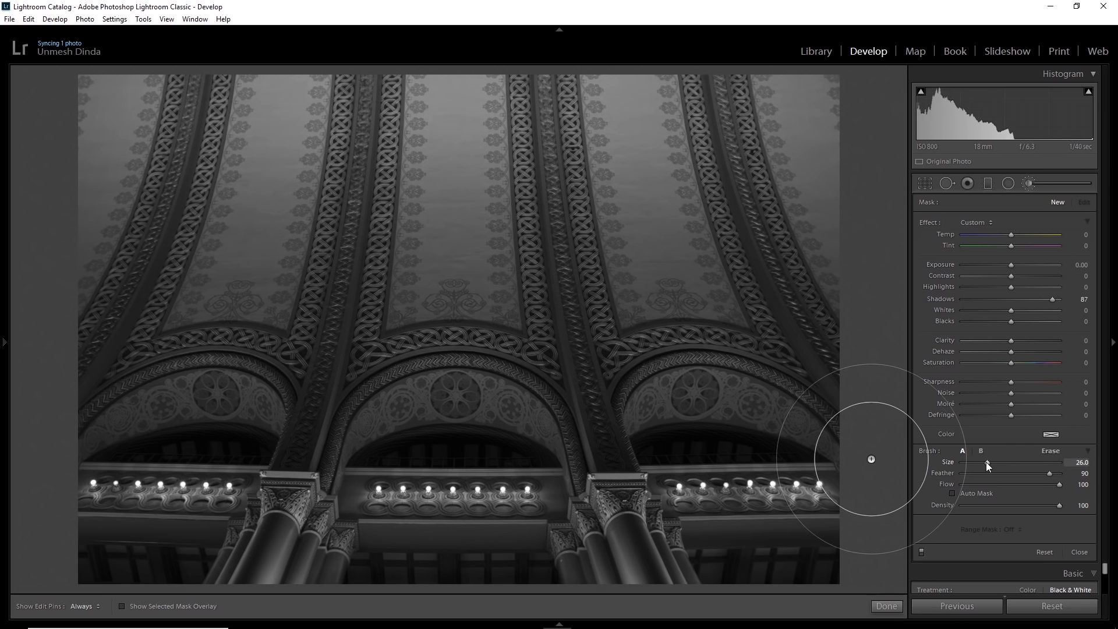
{"action": "scroll", "coordinate": [450, 395], "scroll_direction": "up", "scroll_amount": 3}
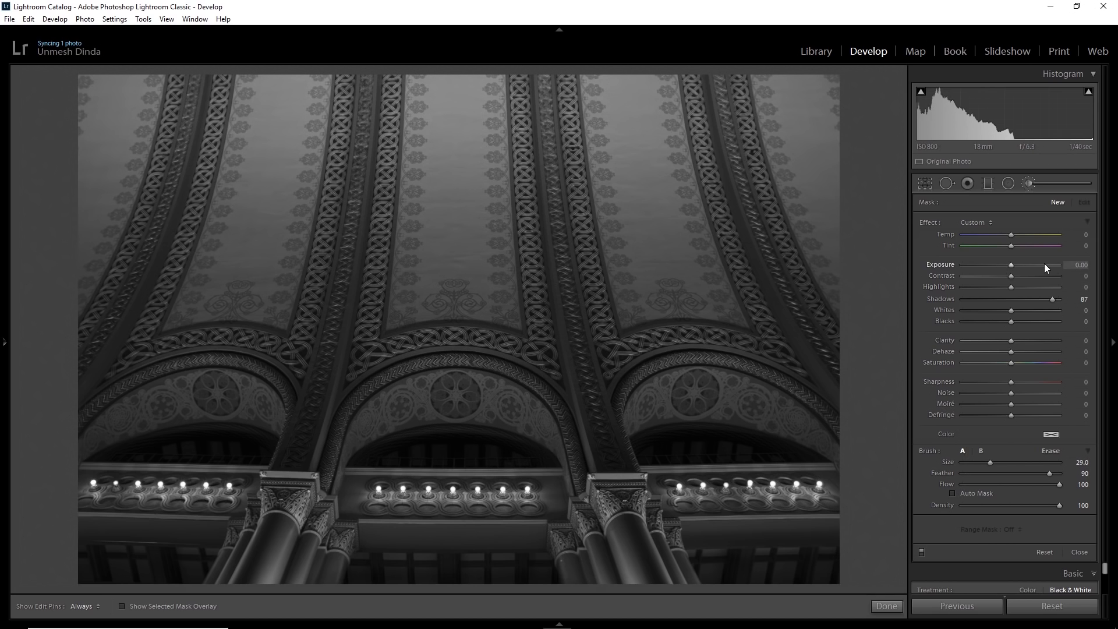
{"action": "double_click", "coordinate": [929, 222]}
{"action": "left_click_drag", "start_coordinate": [1012, 265], "coordinate": [1035, 266]}
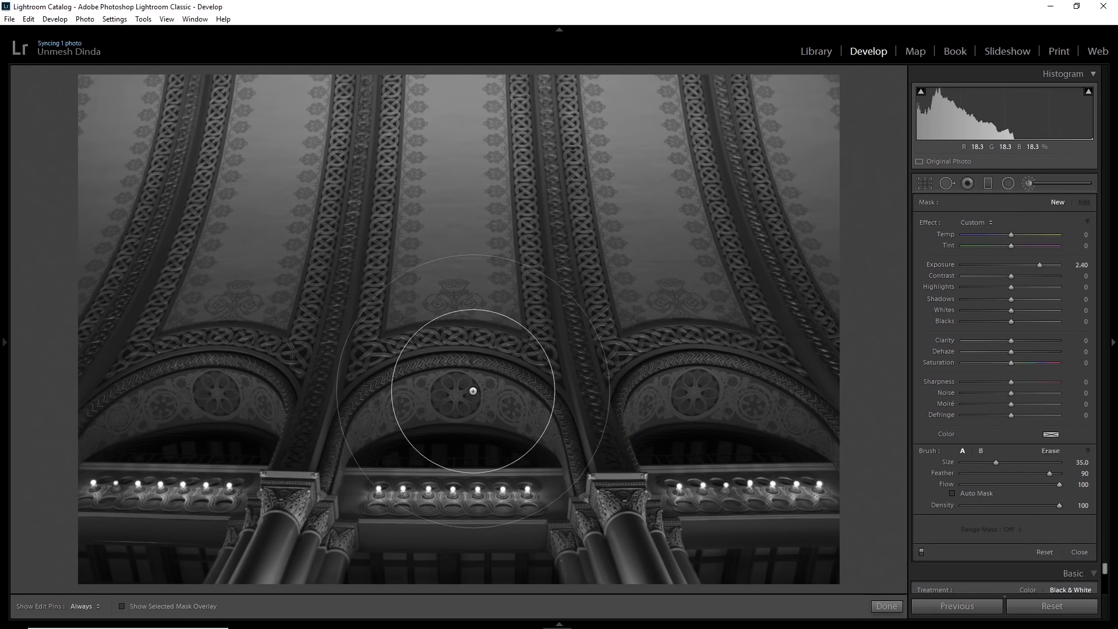
Brighten the rosettes of the middle, right and left arches with single dabs, using brush sizes of about 29 to 32.
{"action": "key", "text": "["}
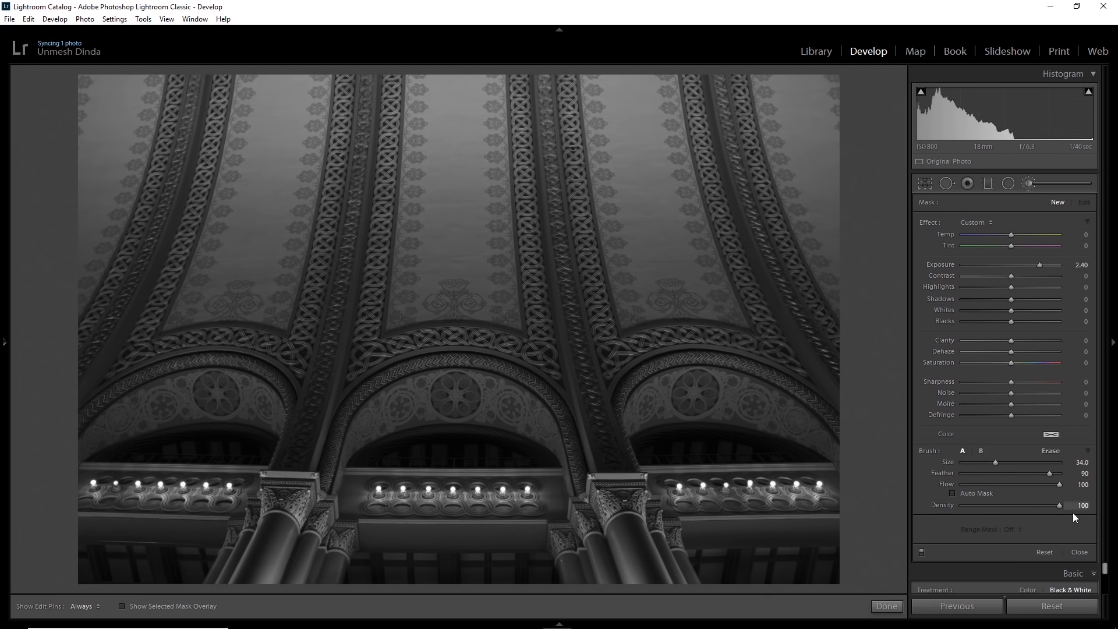
{"action": "key", "text": "bracketright"}
{"action": "key", "text": "bracketleft"}
{"action": "key", "text": "bracketleft"}
{"action": "key", "text": "bracketleft"}
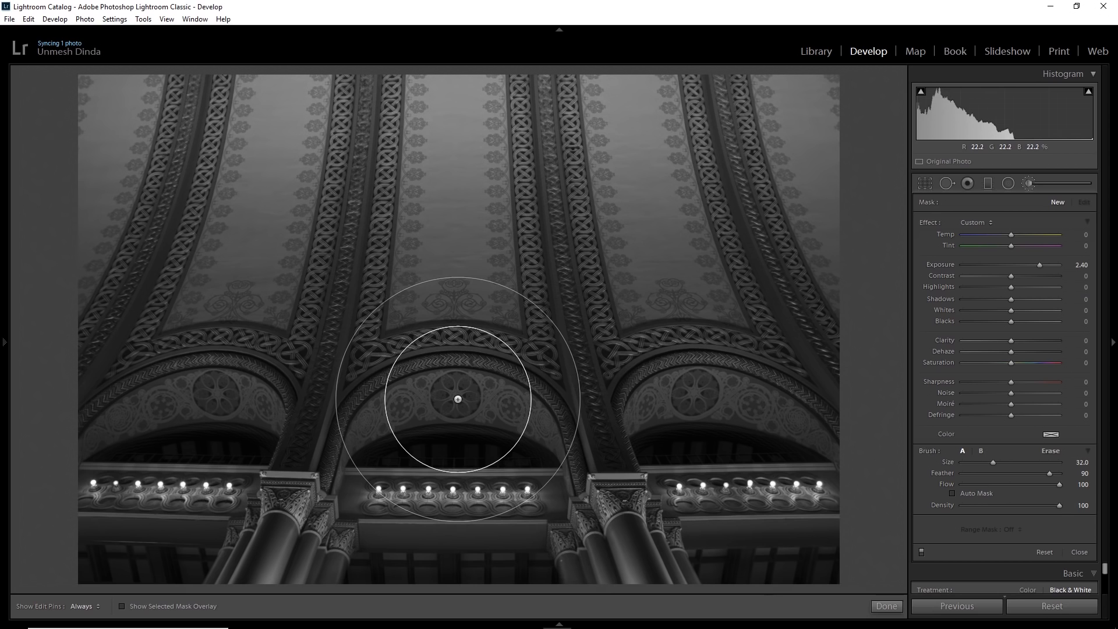
{"action": "left_click", "coordinate": [457, 398]}
{"action": "key", "text": "bracketleft"}
{"action": "key", "text": "bracketleft"}
{"action": "key", "text": "bracketleft"}
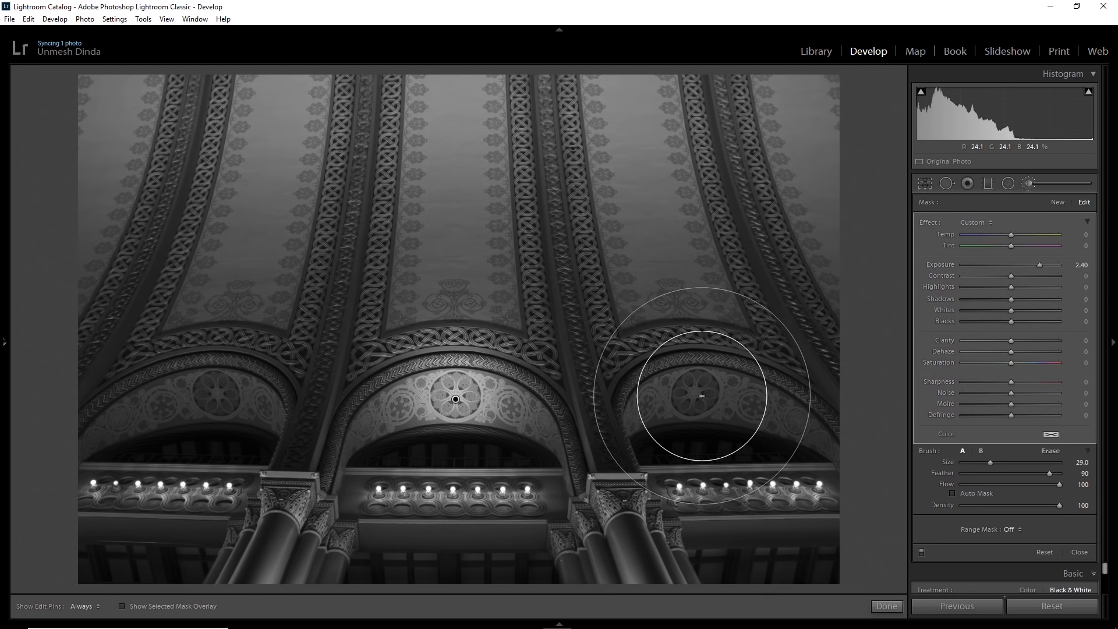
{"action": "left_click", "coordinate": [701, 396]}
{"action": "key", "text": "bracketright"}
{"action": "key", "text": "bracketright"}
{"action": "key", "text": "bracketright"}
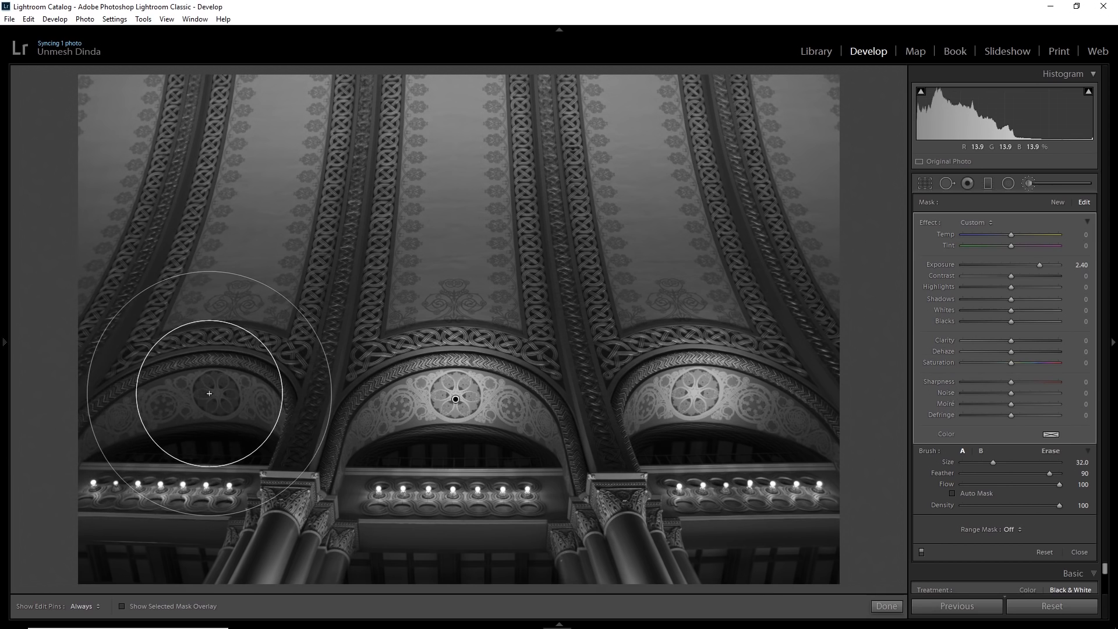
{"action": "left_click", "coordinate": [209, 393]}
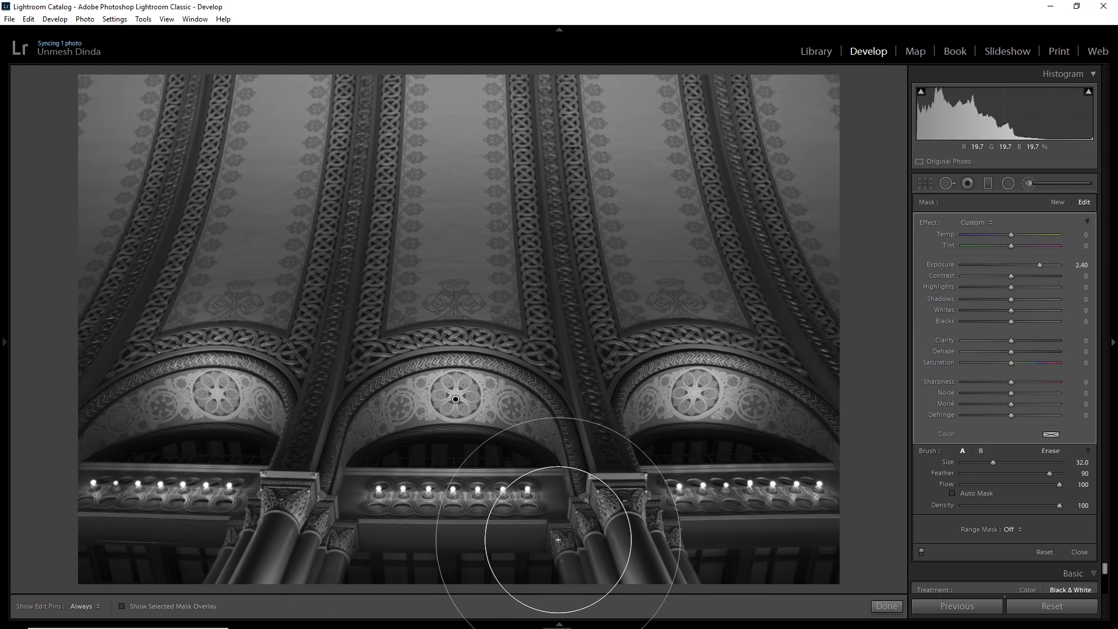
Reduce the brush size to 14 and paint over the three rows of lights below the arches to brighten them.
{"action": "key", "text": "bracketleft"}
{"action": "key", "text": "bracketleft"}
{"action": "key", "text": "bracketleft"}
{"action": "key", "text": "bracketleft"}
{"action": "key", "text": "bracketleft"}
{"action": "key", "text": "bracketleft"}
{"action": "key", "text": "bracketleft"}
{"action": "key", "text": "bracketleft"}
{"action": "key", "text": "bracketleft"}
{"action": "key", "text": "bracketleft"}
{"action": "key", "text": "bracketleft"}
{"action": "key", "text": "bracketleft"}
{"action": "key", "text": "bracketleft"}
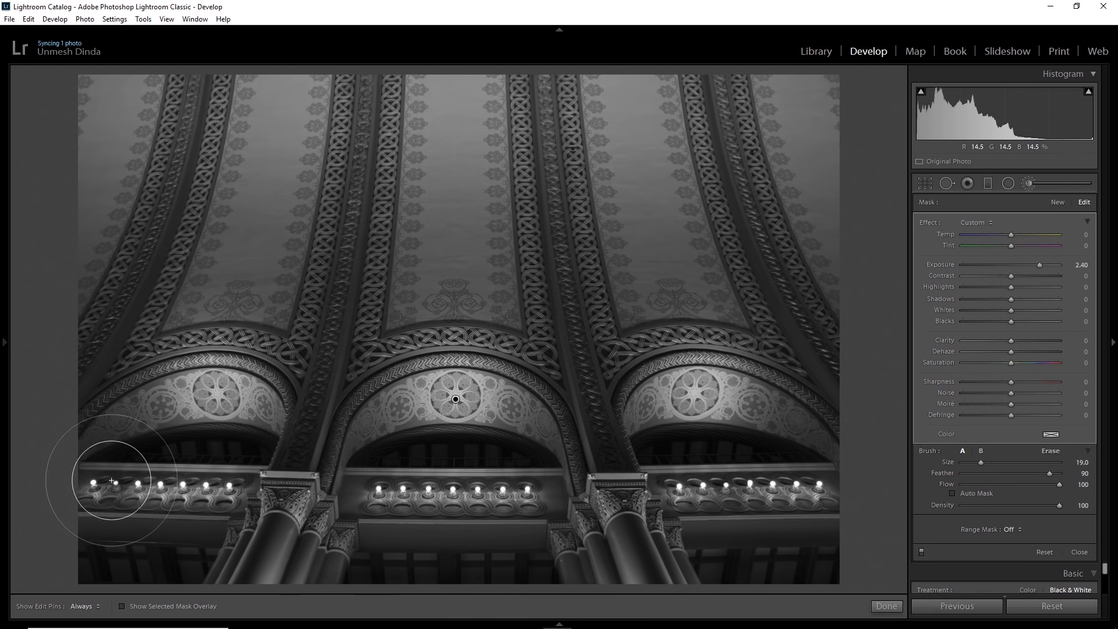
{"action": "key", "text": "bracketleft"}
{"action": "key", "text": "bracketleft"}
{"action": "key", "text": "bracketleft"}
{"action": "key", "text": "bracketleft"}
{"action": "key", "text": "bracketleft"}
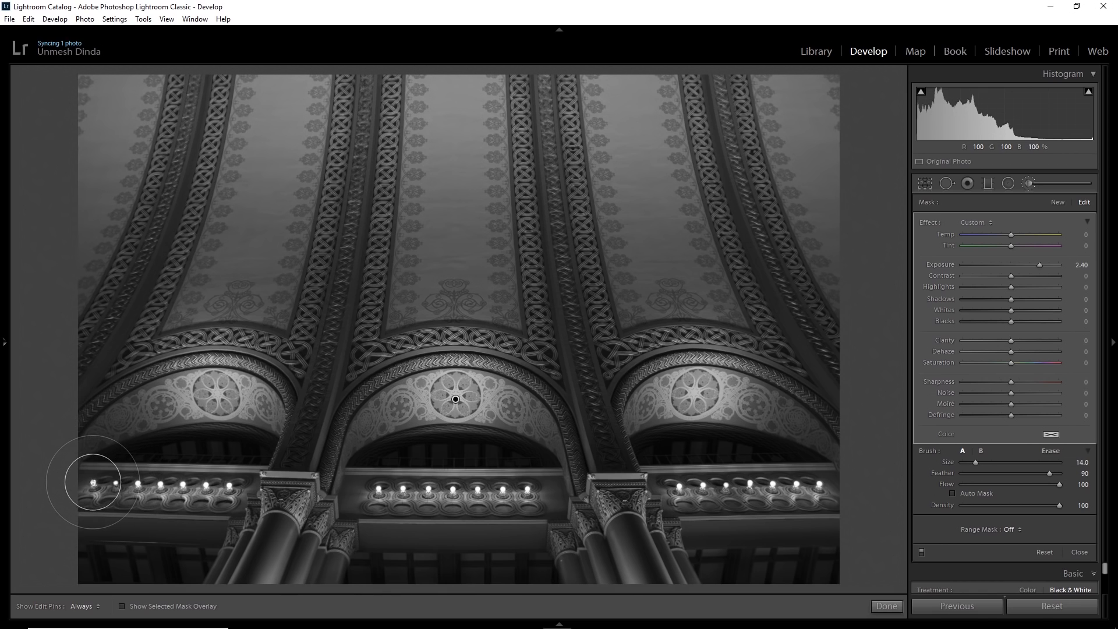
{"action": "left_click", "coordinate": [103, 482]}
{"action": "left_click_drag", "start_coordinate": [103, 482], "coordinate": [185, 486]}
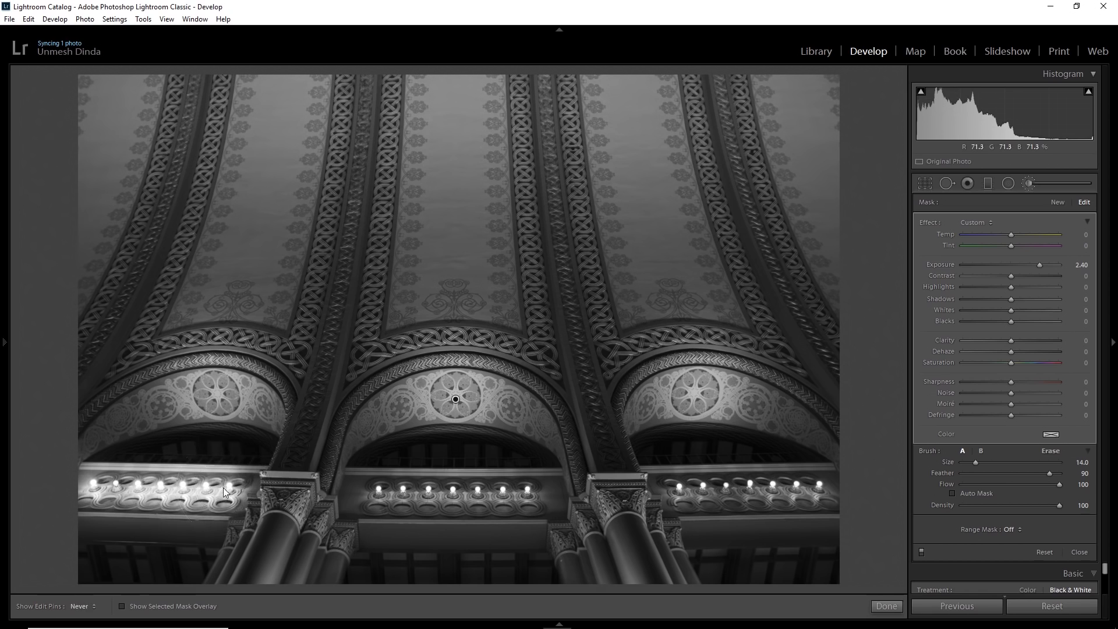
{"action": "left_click_drag", "start_coordinate": [358, 489], "coordinate": [527, 489]}
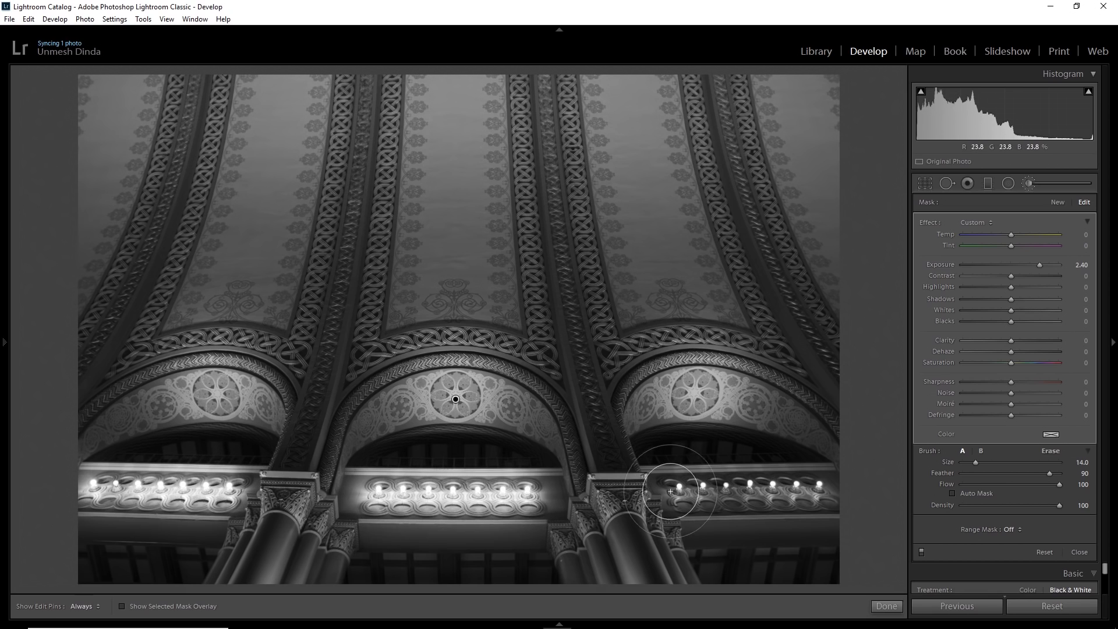
{"action": "left_click_drag", "start_coordinate": [765, 489], "coordinate": [818, 488]}
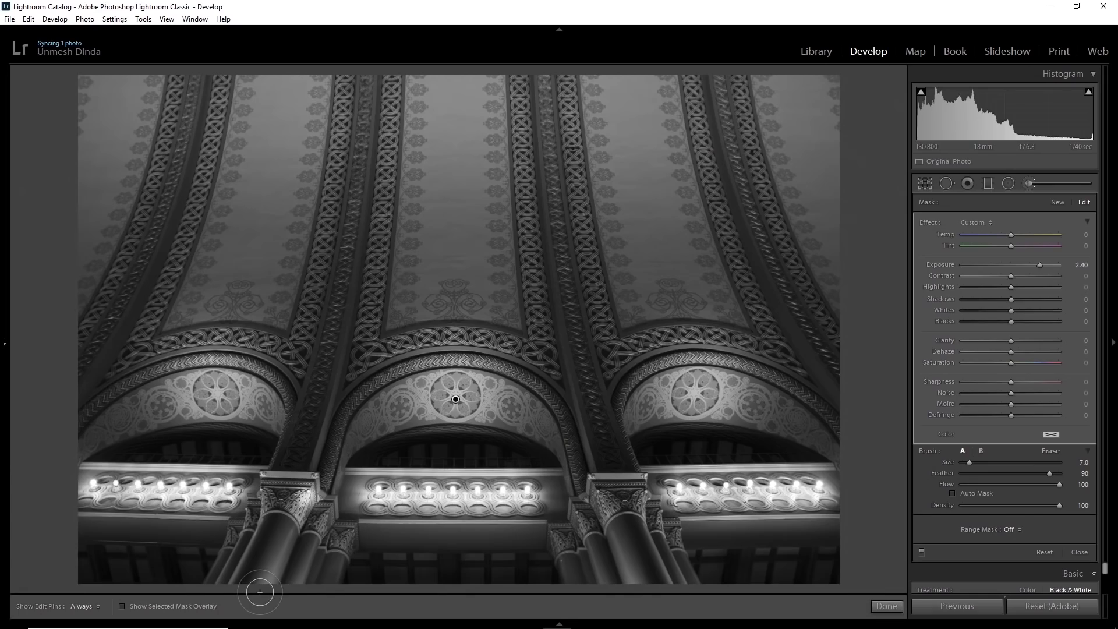
{"action": "left_click_drag", "start_coordinate": [260, 591], "coordinate": [257, 586]}
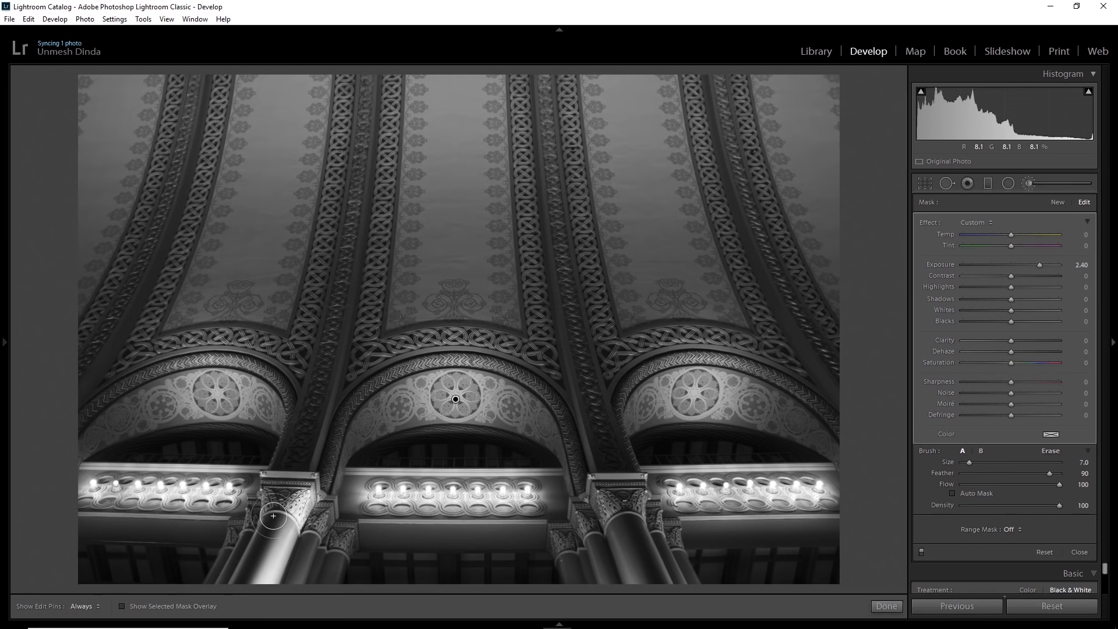
{"action": "key", "text": "ctrl+z"}
{"action": "key", "text": "bracketleft"}
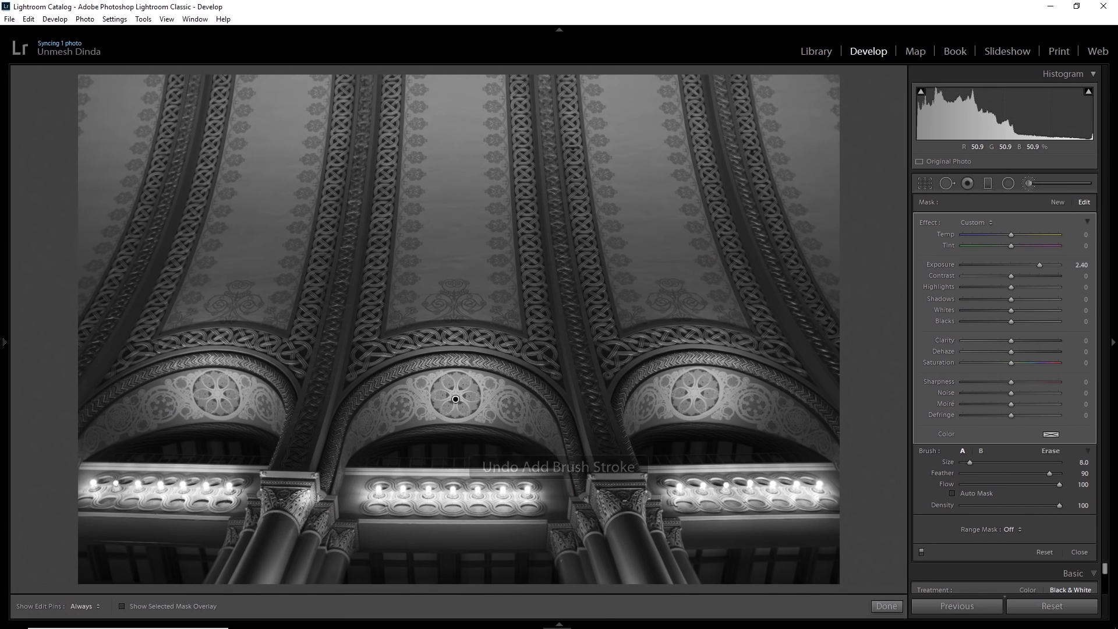
{"action": "left_click", "coordinate": [302, 501]}
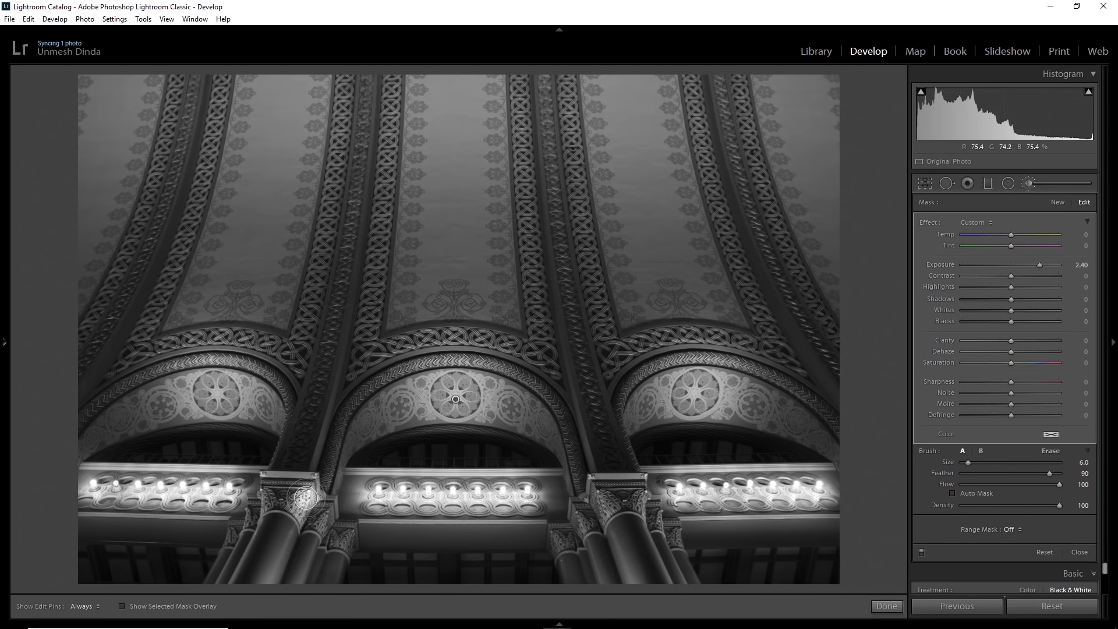
{"action": "left_click", "coordinate": [267, 584], "text": "shift"}
{"action": "key", "text": "bracketleft"}
{"action": "left_click", "coordinate": [299, 582], "text": "shift"}
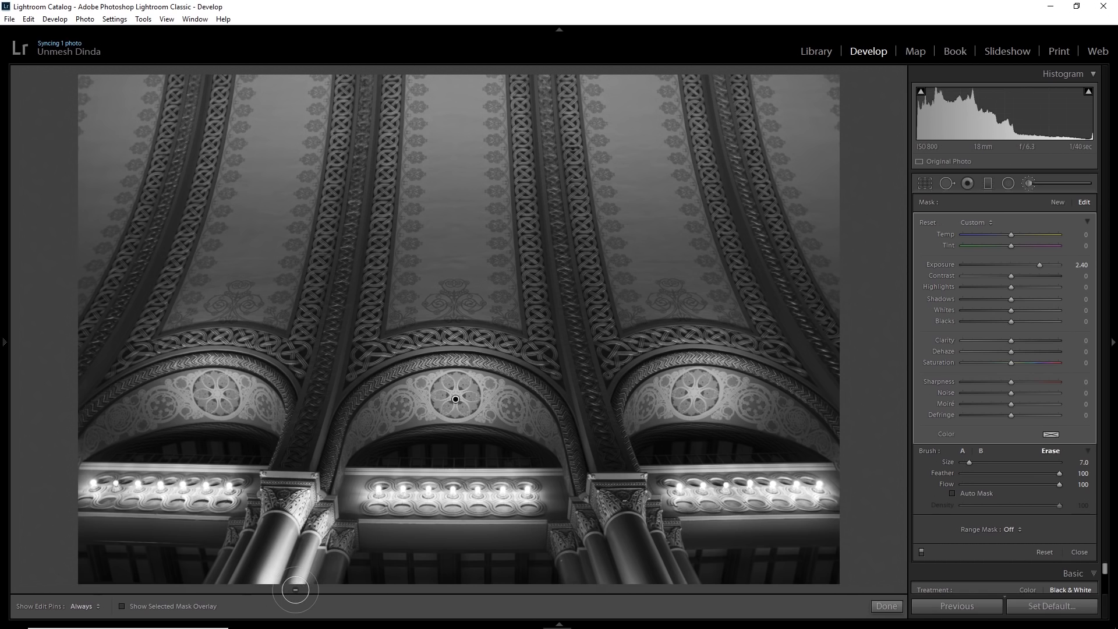
{"action": "key", "text": "ctrl+z"}
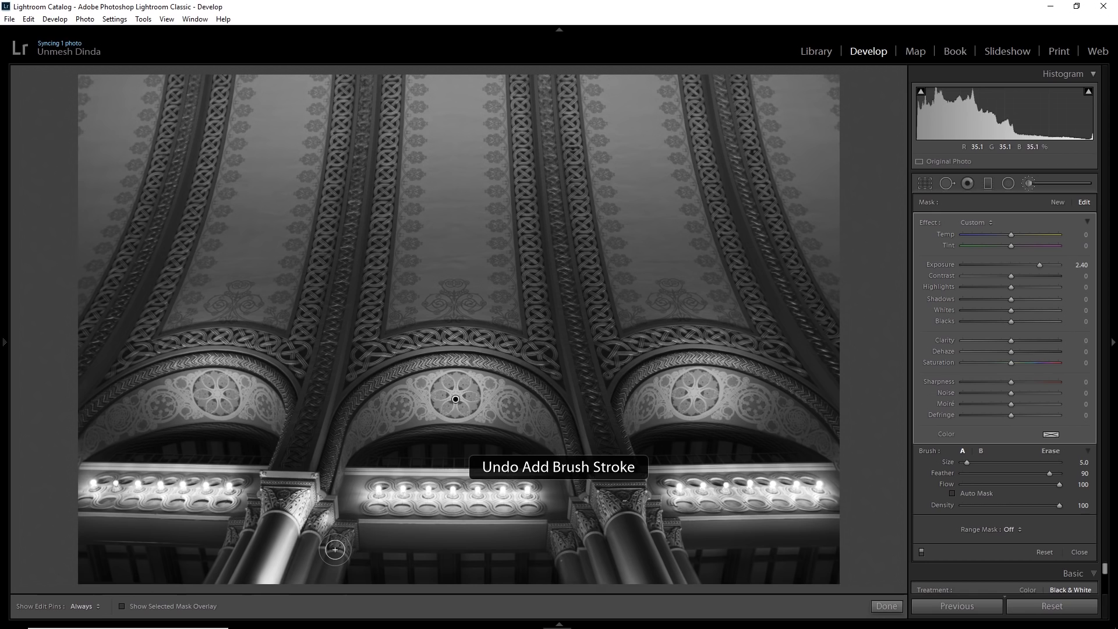
{"action": "key", "text": "ctrl+z"}
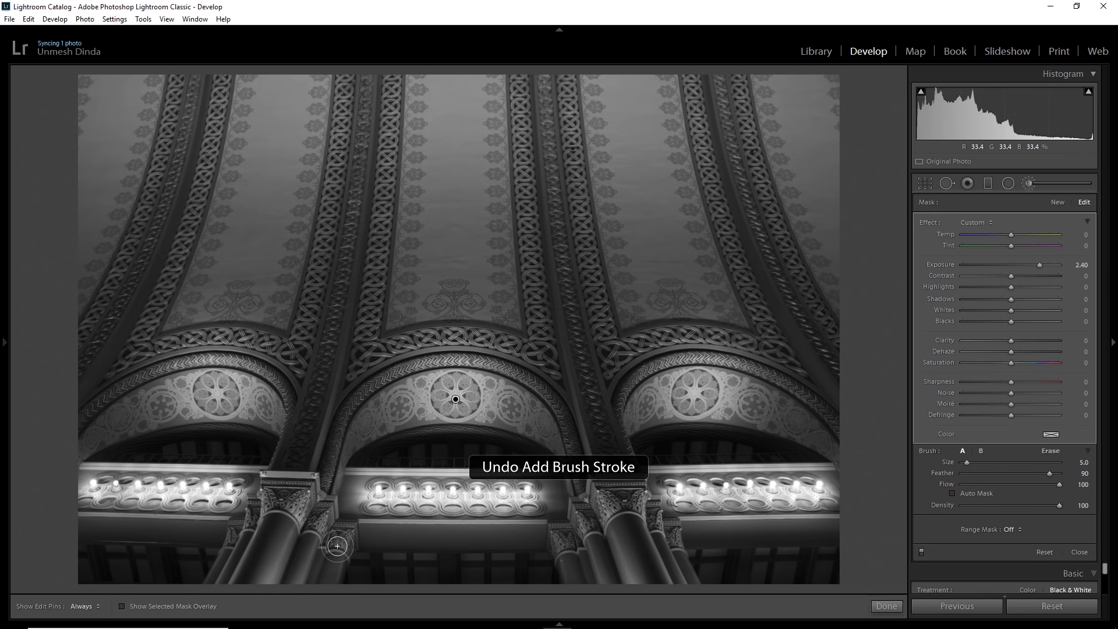
Lower the arch and lights mask's Exposure to 2.01 and start a new brush mask with Exposure 0.85 and size 7.
{"action": "left_click_drag", "start_coordinate": [1040, 264], "coordinate": [1035, 263]}
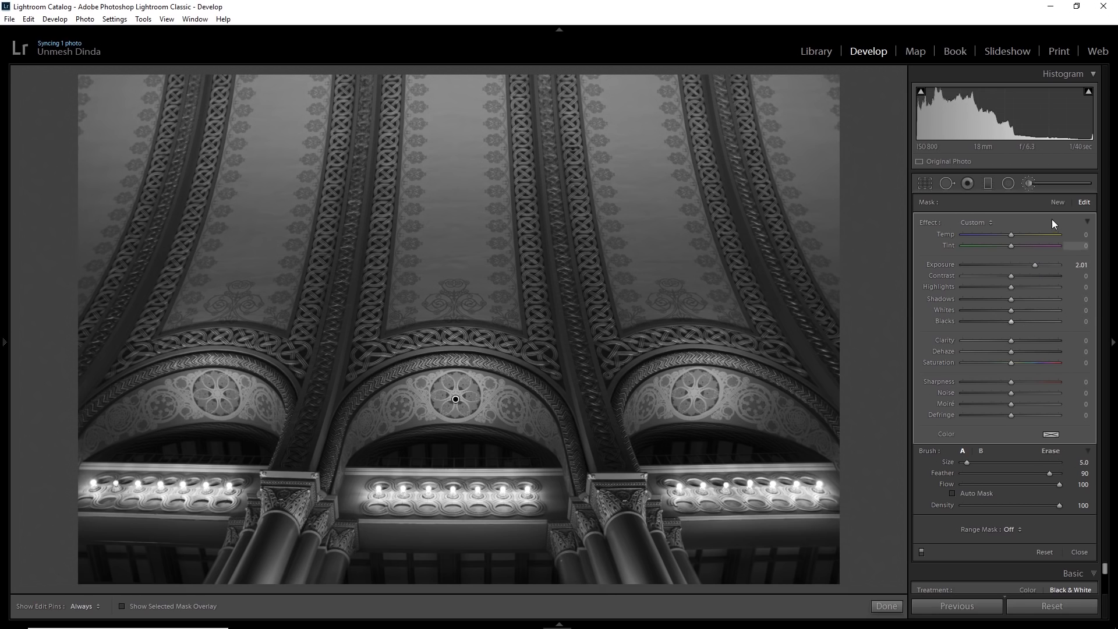
{"action": "left_click", "coordinate": [1057, 202]}
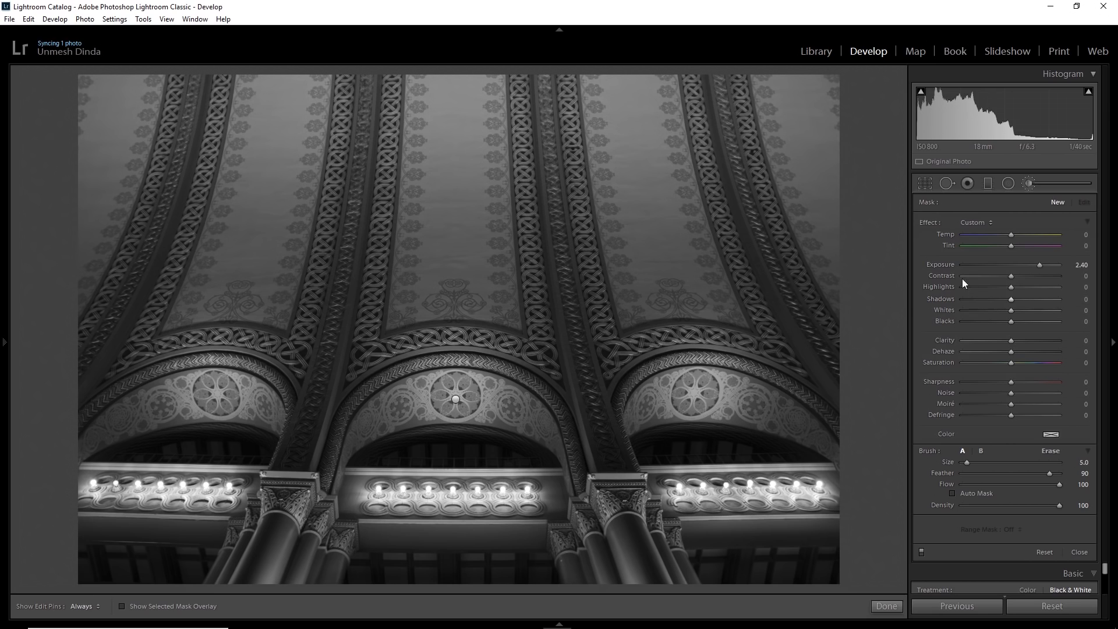
{"action": "left_click", "coordinate": [1022, 264]}
{"action": "scroll", "coordinate": [302, 536], "scroll_direction": "up", "scroll_amount": 1}
{"action": "scroll", "coordinate": [302, 536], "scroll_direction": "up", "scroll_amount": 1}
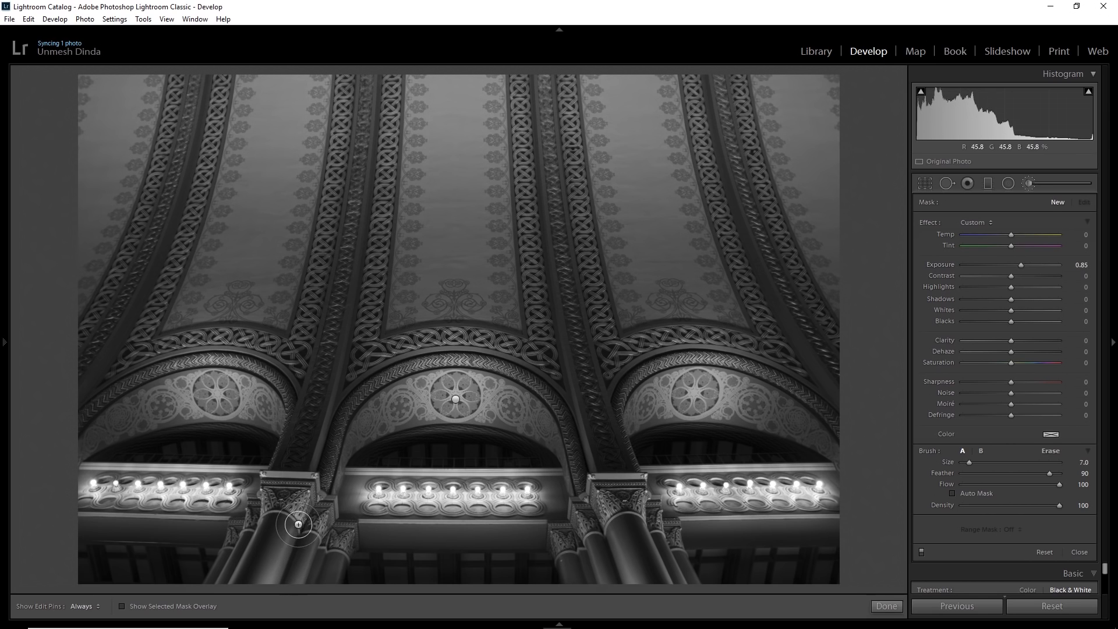
Brighten the left column group with the new brush mask, using a feather of 95 to 100 and smaller brushes for the thinner columns.
{"action": "left_click", "coordinate": [307, 496]}
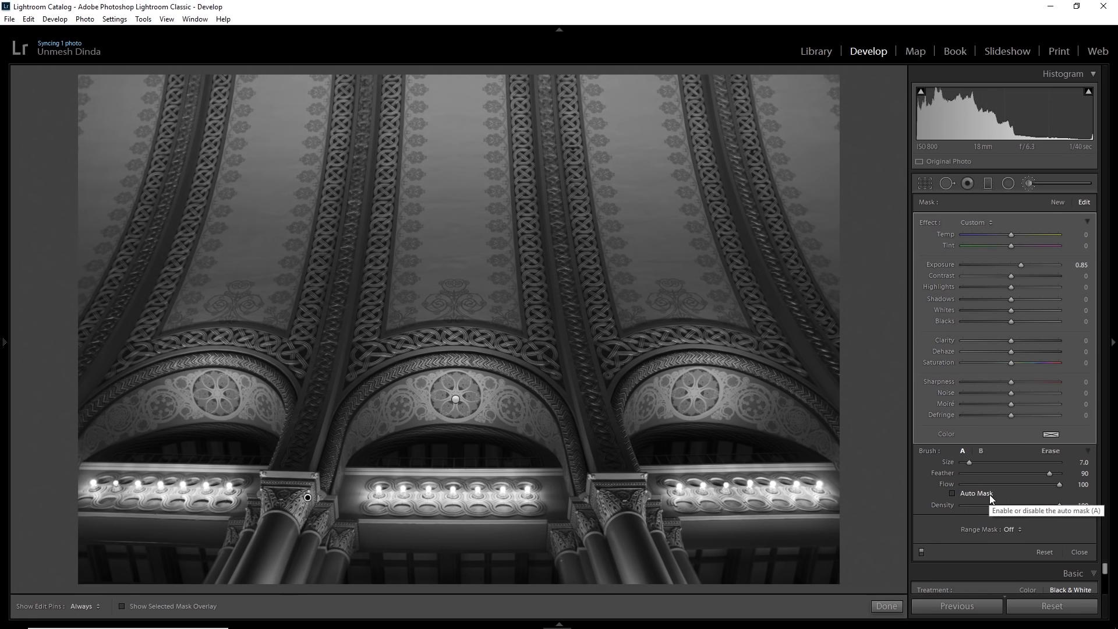
{"action": "left_click_drag", "start_coordinate": [1044, 472], "coordinate": [1063, 471]}
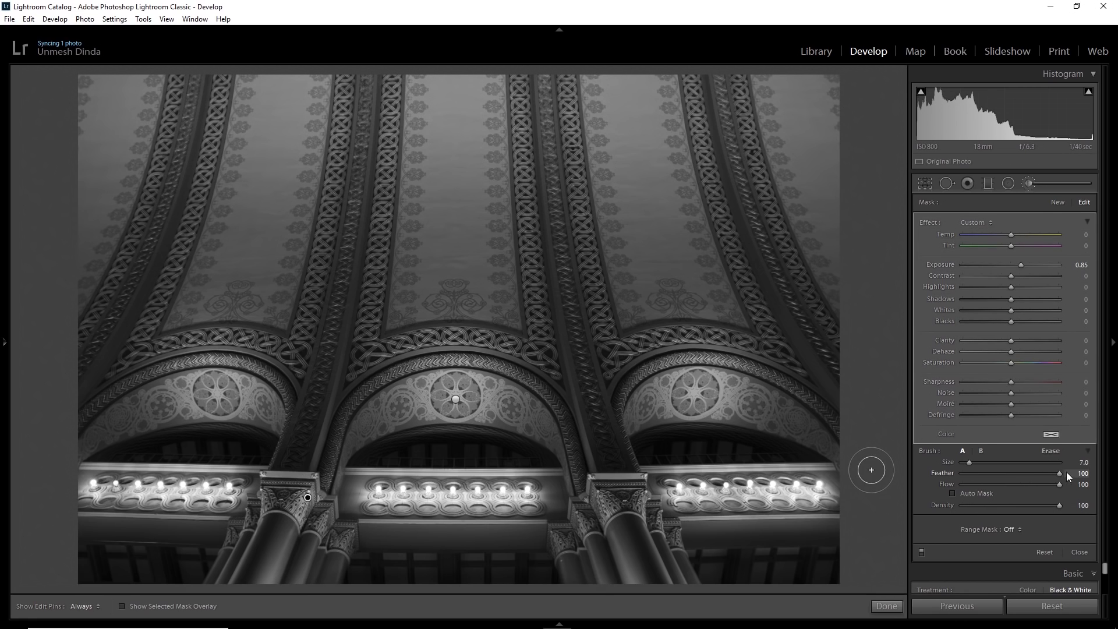
{"action": "key", "text": "bracketleft"}
{"action": "key", "text": "bracketleft"}
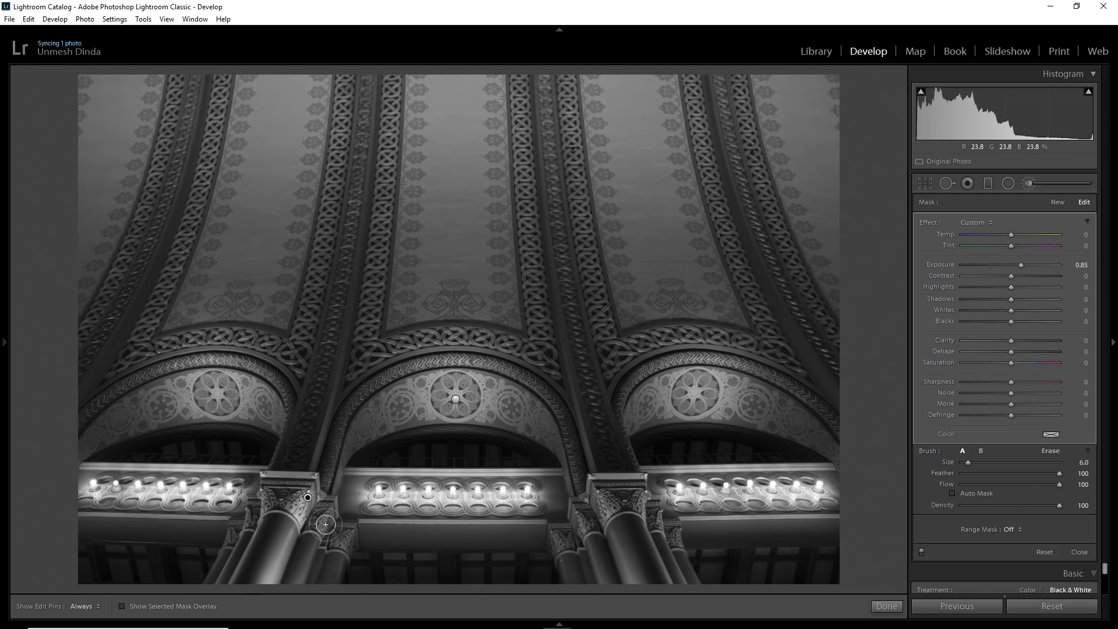
{"action": "key", "text": "bracketleft"}
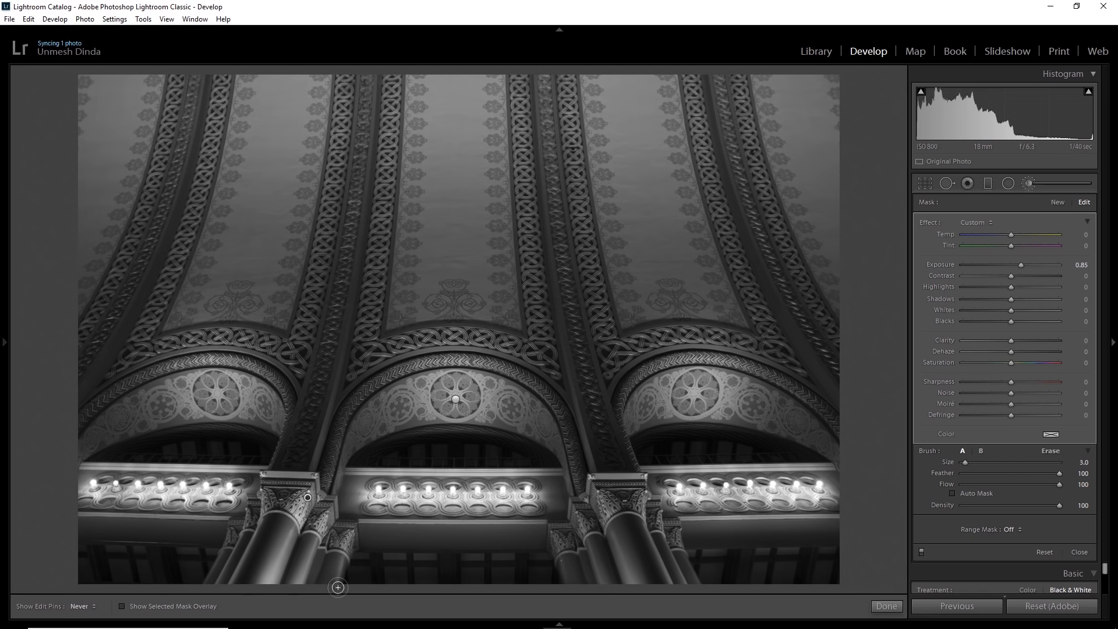
{"action": "key", "text": "bracketright"}
{"action": "key", "text": "shift+bracketleft"}
{"action": "left_click_drag", "start_coordinate": [217, 584], "coordinate": [219, 552]}
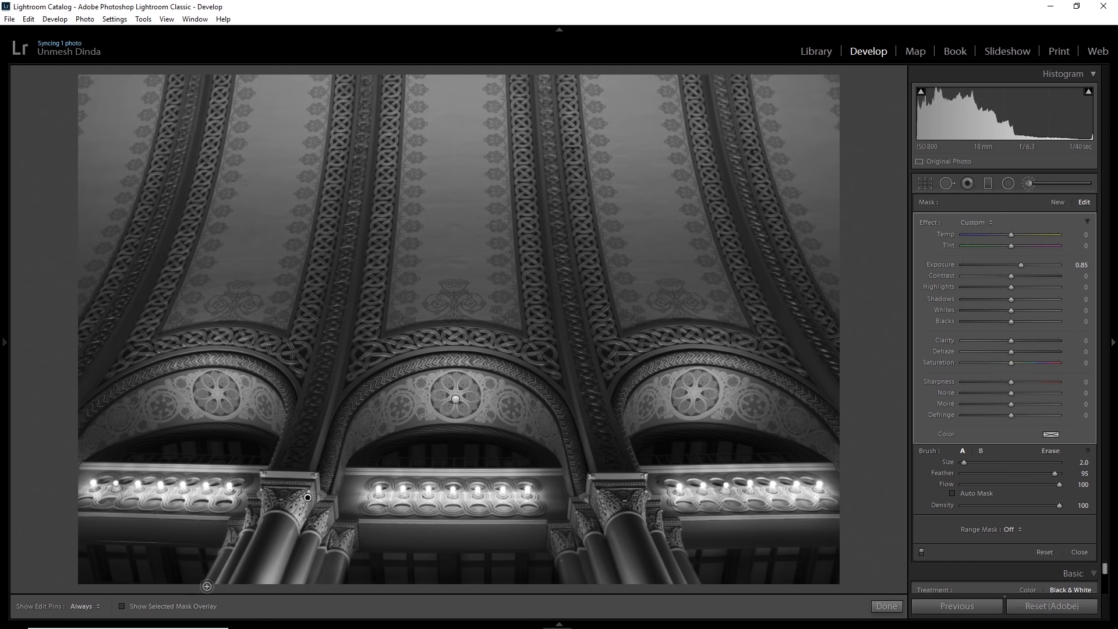
Brighten the right column group with straight strokes down the shafts, using brush sizes between 2 and 4 and redoing the stroke that is too wide.
{"action": "key", "text": "bracketright"}
{"action": "key", "text": "bracketright"}
{"action": "left_click_drag", "start_coordinate": [598, 496], "coordinate": [636, 582]}
{"action": "key", "text": "bracketleft"}
{"action": "key", "text": "bracketleft"}
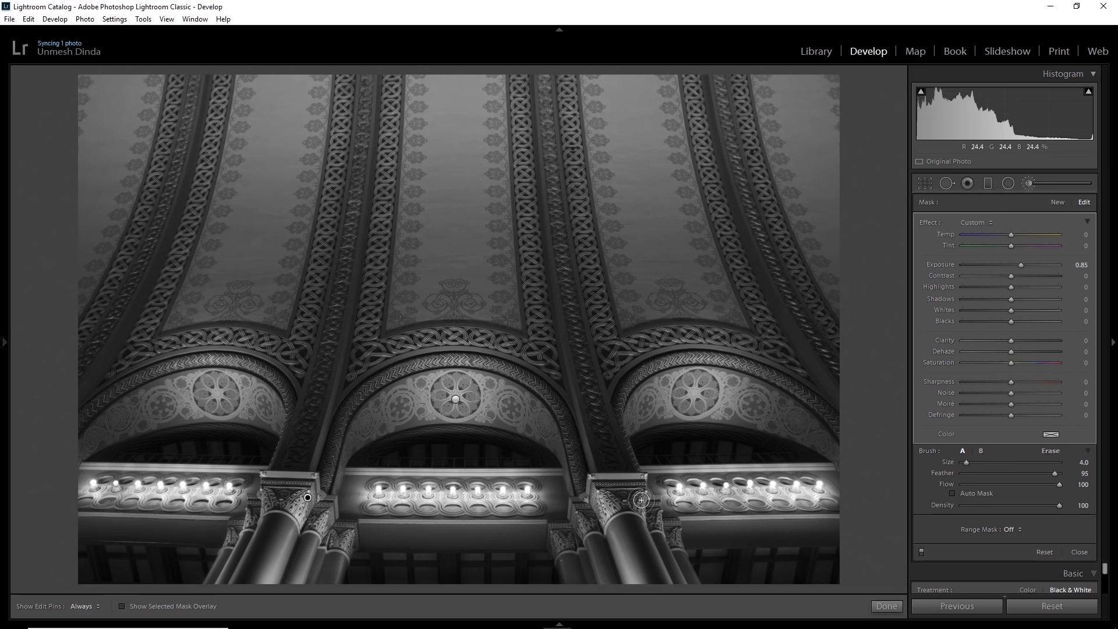
{"action": "key", "text": "h"}
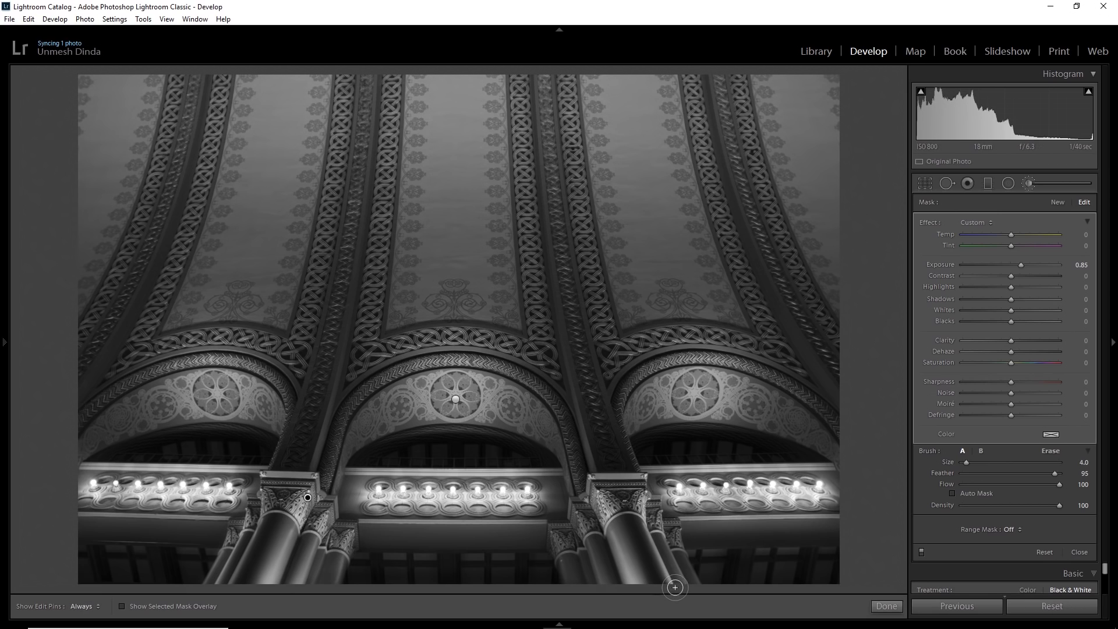
{"action": "key", "text": "ctrl+z"}
{"action": "key", "text": "bracketleft"}
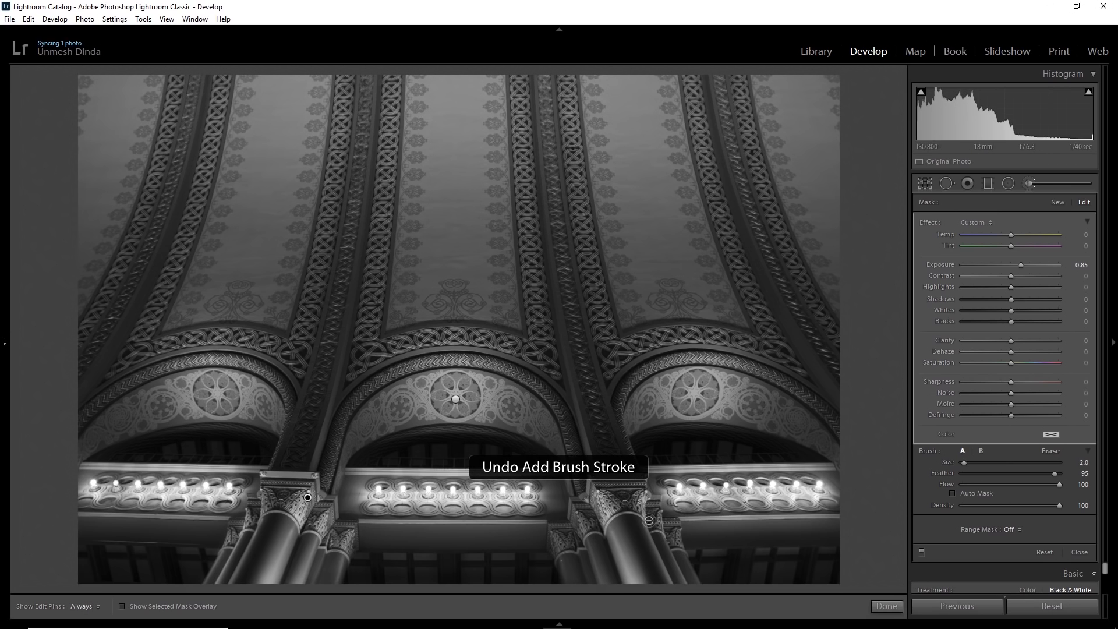
{"action": "left_click", "coordinate": [672, 587], "text": "shift"}
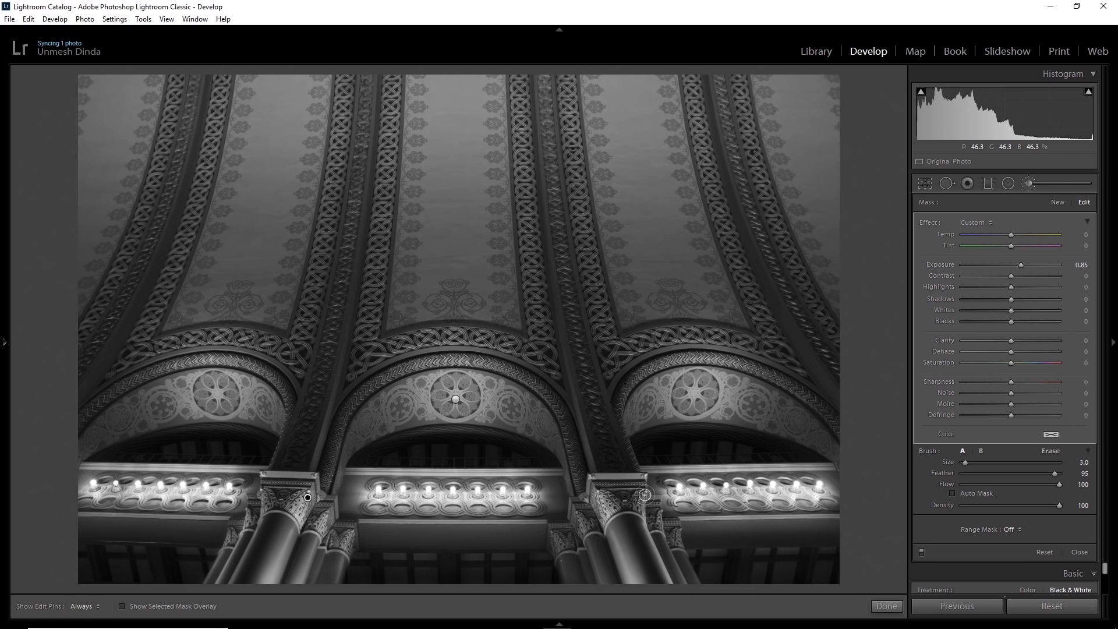
{"action": "left_click", "coordinate": [662, 531]}
{"action": "left_click", "coordinate": [690, 587], "text": "shift"}
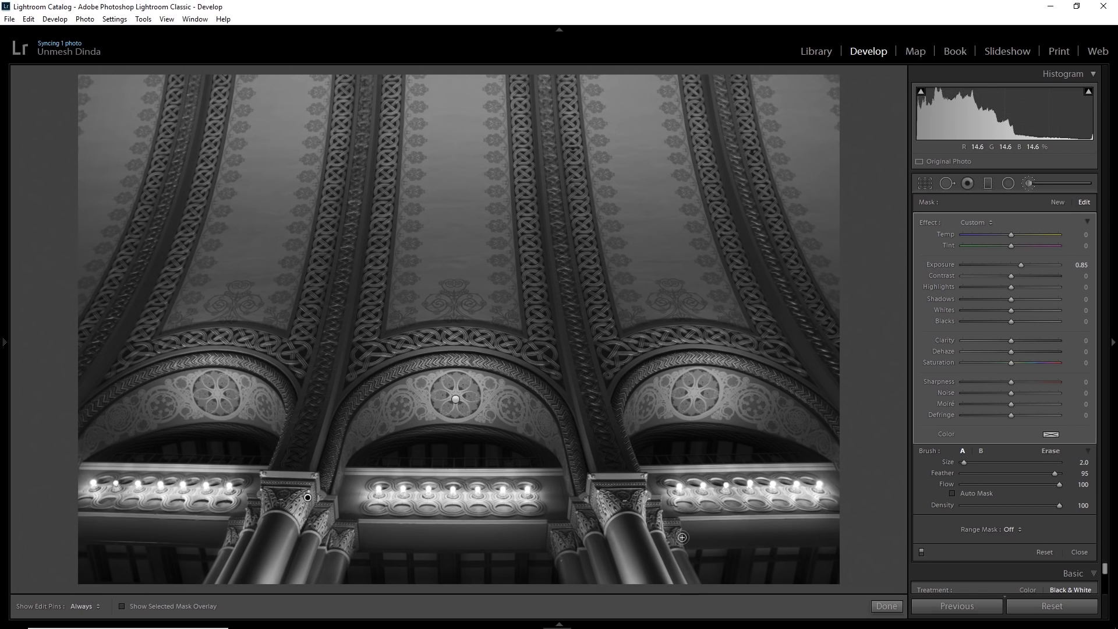
Erase the brush mask's spill beside the outermost column of the right group, starting with an erase brush size of 7.
{"action": "key", "text": "x"}
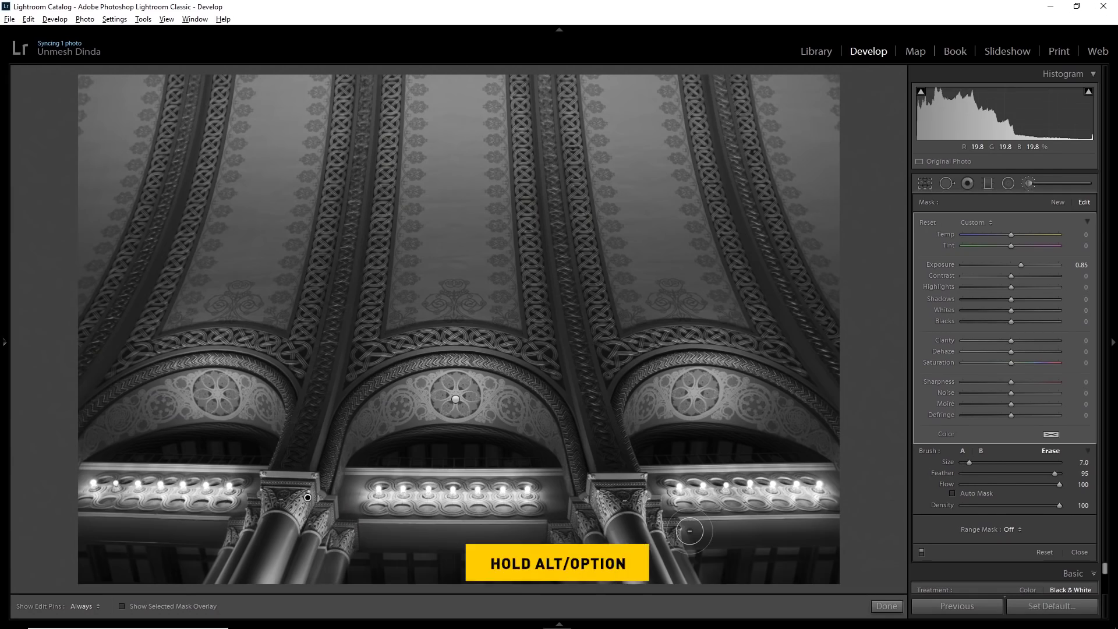
{"action": "key", "text": "alt"}
{"action": "left_click_drag", "start_coordinate": [693, 525], "coordinate": [708, 564]}
{"action": "key", "text": "["}
{"action": "key", "text": "["}
{"action": "left_click_drag", "start_coordinate": [678, 556], "coordinate": [695, 593]}
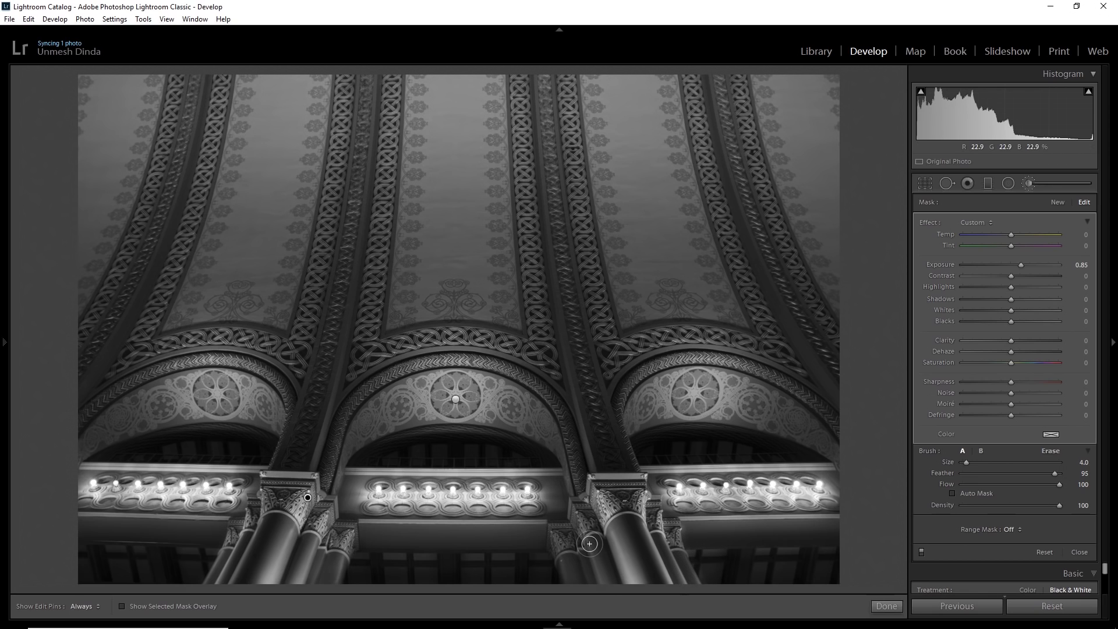
Erase the spill beside the right column group with a size 3 erase brush and set the column mask's Exposure to 0.94.
{"action": "key", "text": "["}
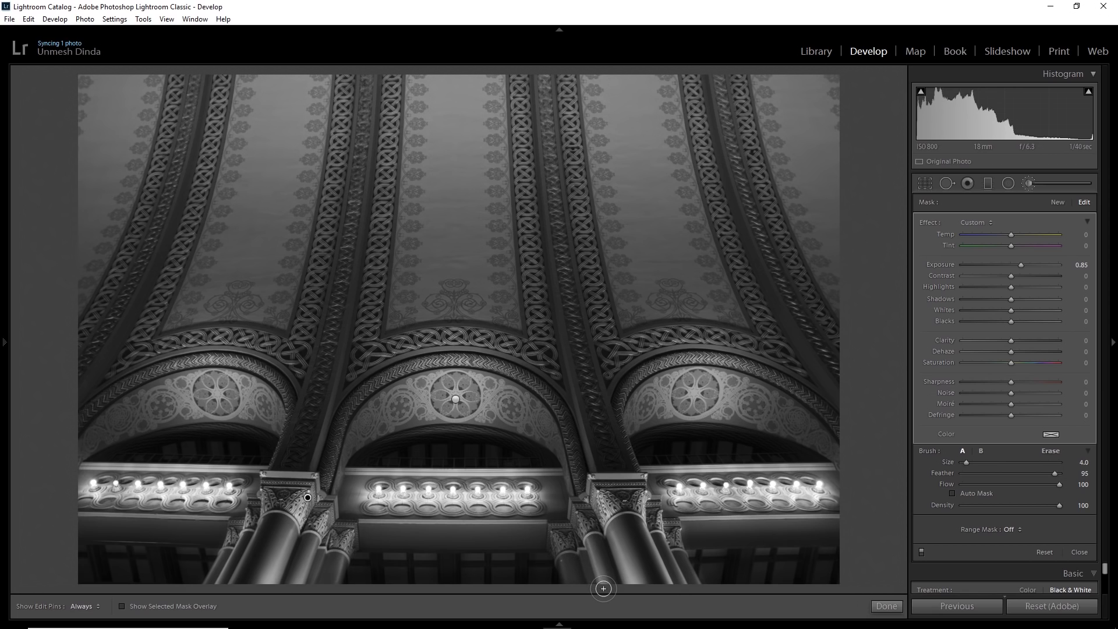
{"action": "key", "text": "bracketleft"}
{"action": "key", "text": "bracketleft"}
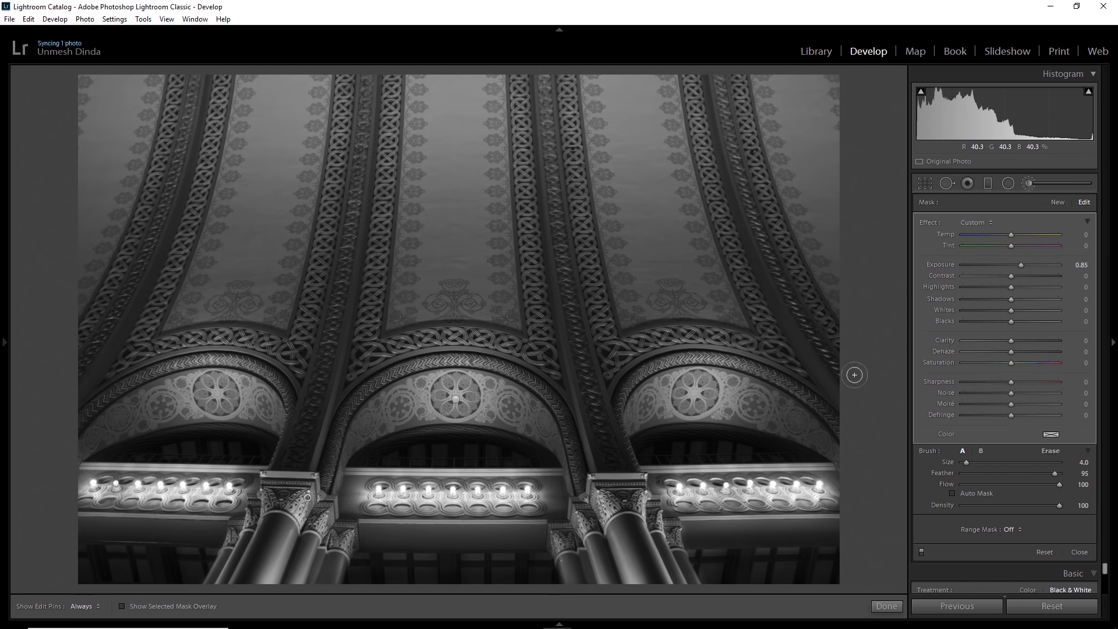
{"action": "left_click_drag", "start_coordinate": [1018, 266], "coordinate": [1030, 265]}
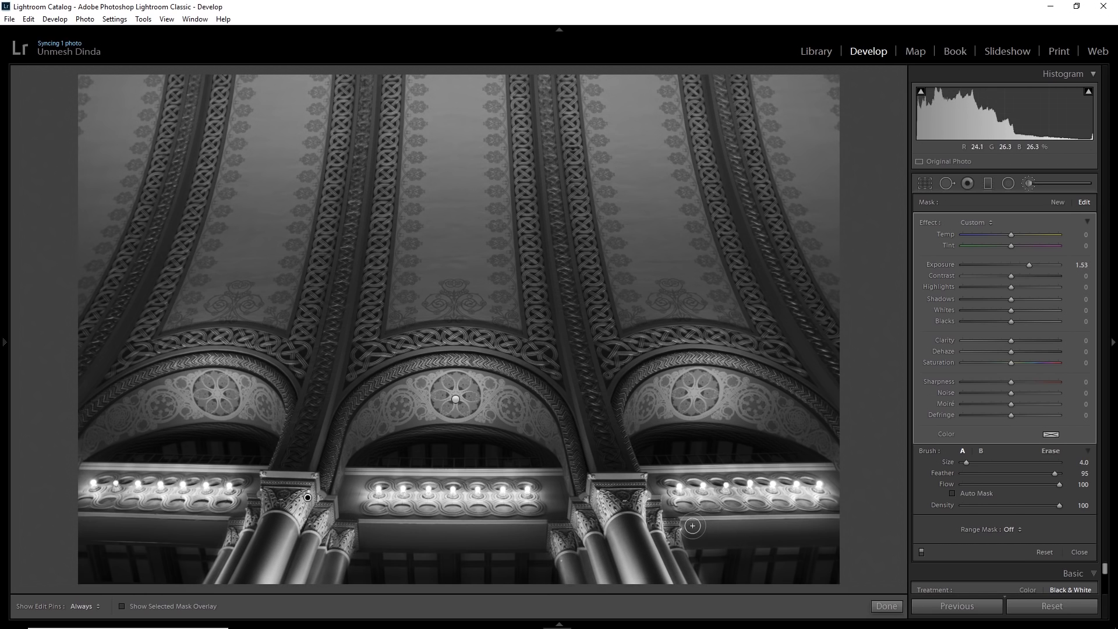
{"action": "key", "text": "alt"}
{"action": "key", "text": "h"}
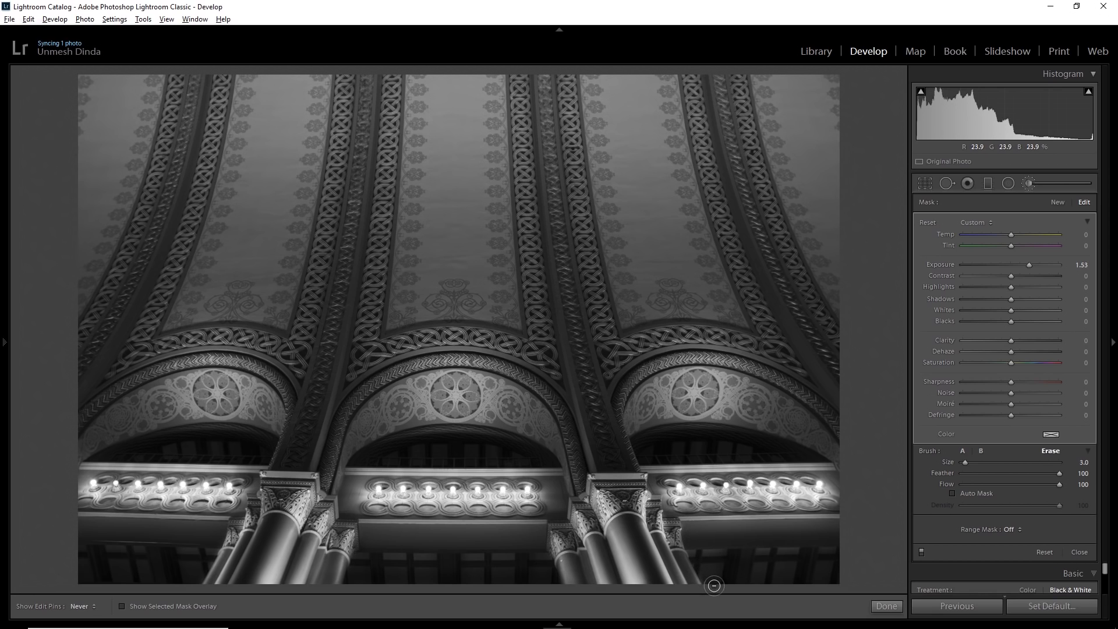
{"action": "key", "text": "h"}
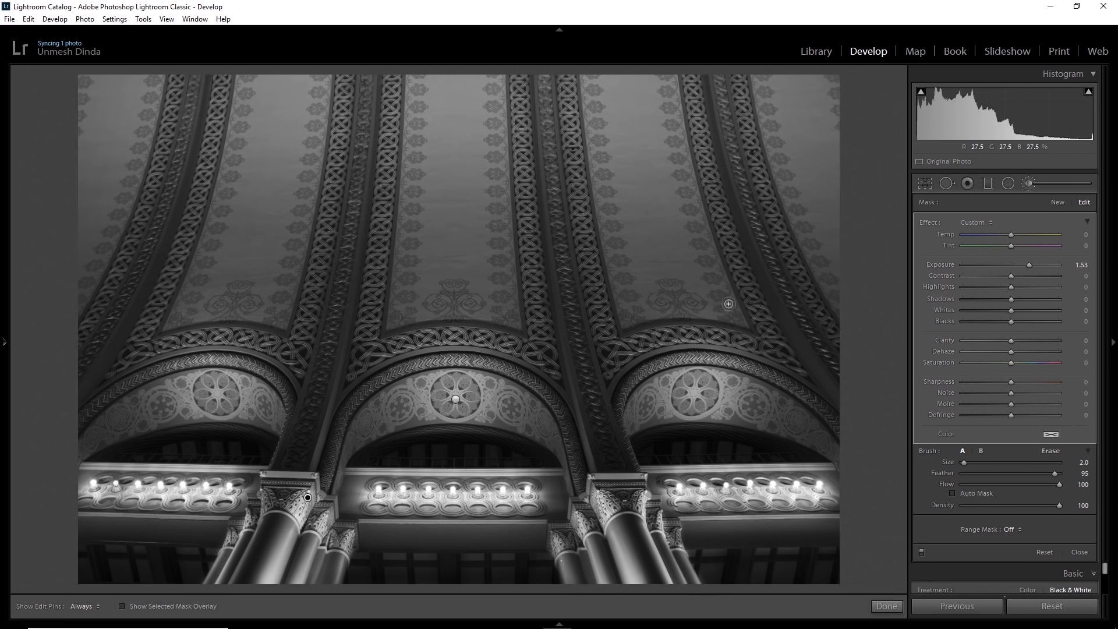
{"action": "left_click_drag", "start_coordinate": [1027, 267], "coordinate": [1019, 272]}
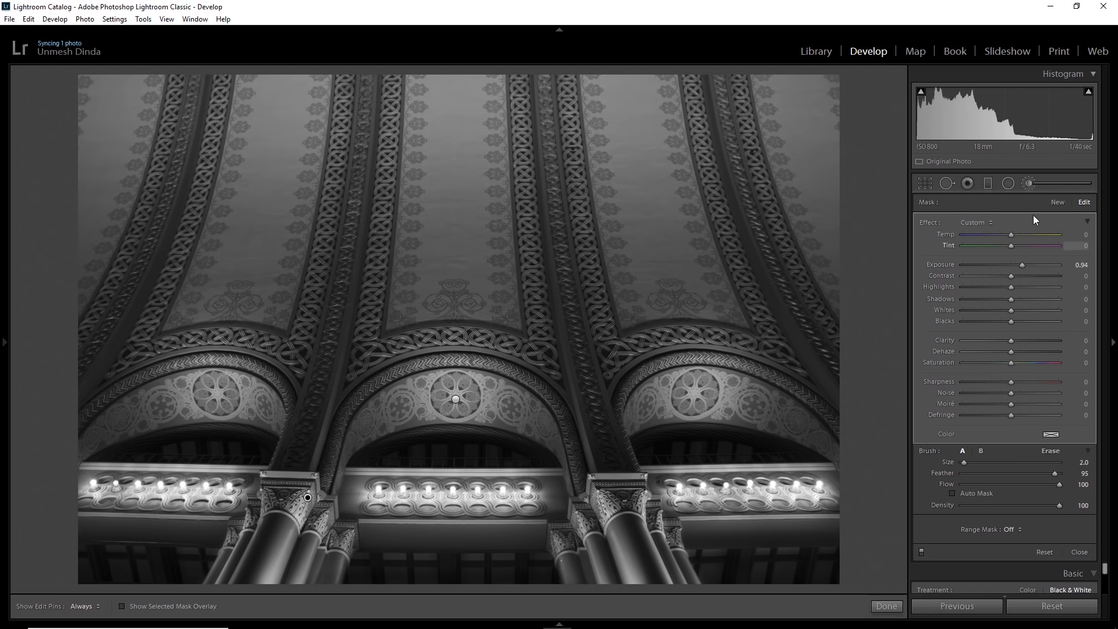
{"action": "left_click", "coordinate": [1036, 182]}
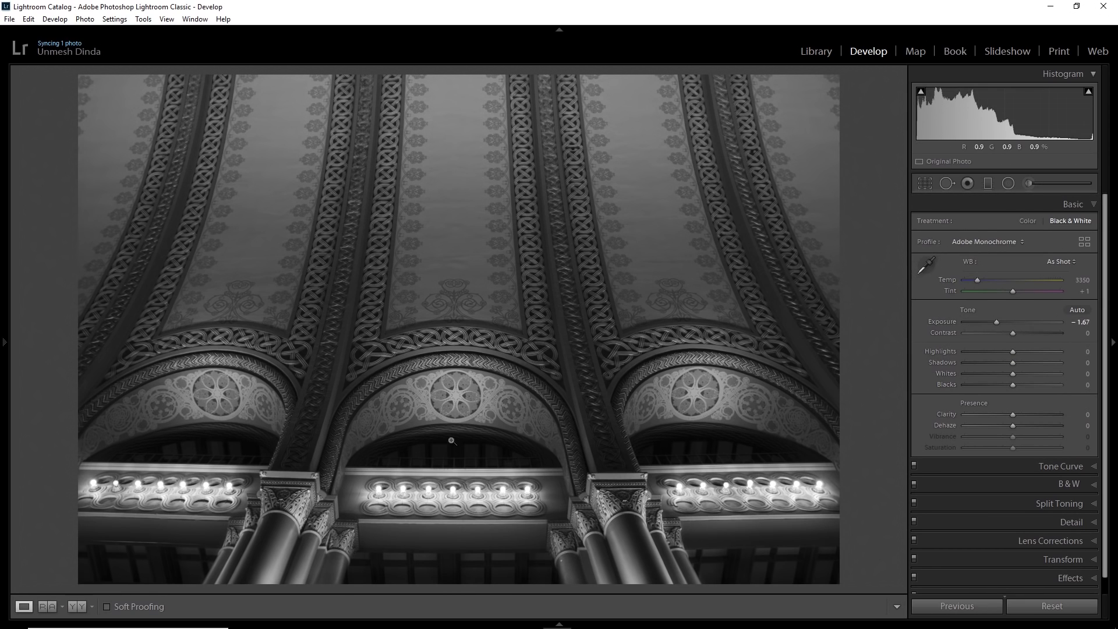
Deepen the photo's dark areas by setting Shadows to -100 and Blacks to -64.
{"action": "left_click_drag", "start_coordinate": [1012, 385], "coordinate": [894, 361]}
{"action": "left_click_drag", "start_coordinate": [992, 385], "coordinate": [1001, 385]}
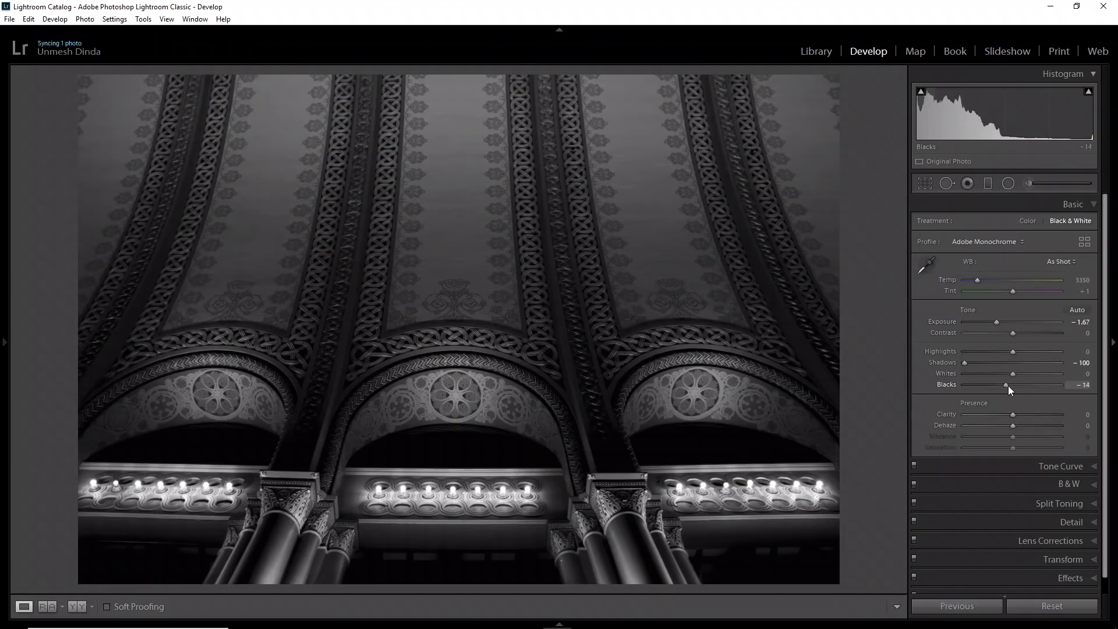
{"action": "left_click_drag", "start_coordinate": [1008, 386], "coordinate": [982, 384]}
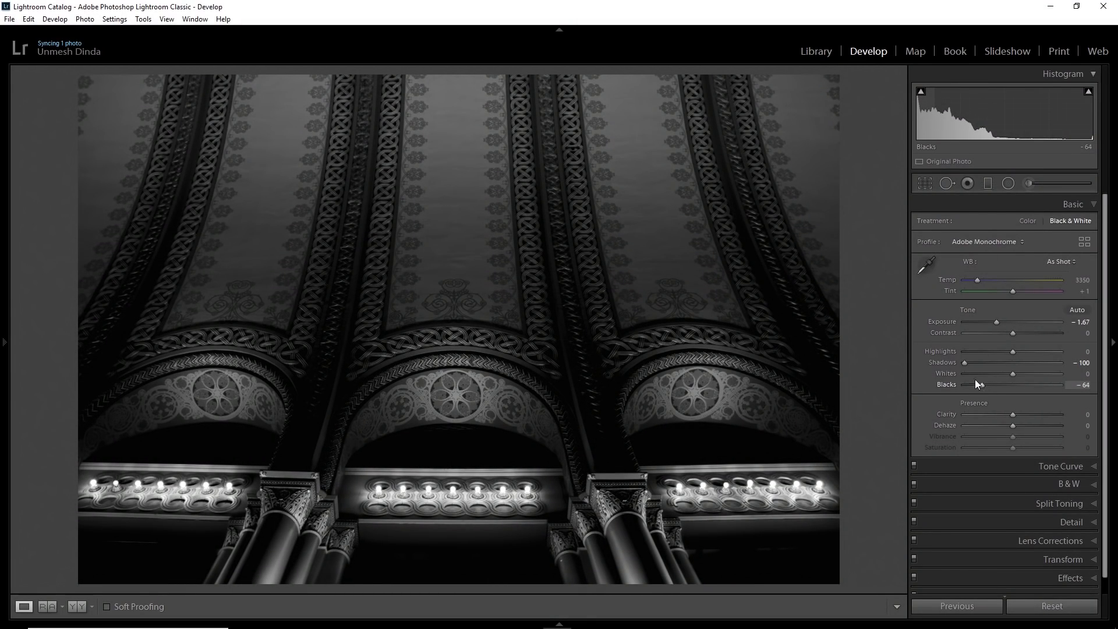
Brighten the photo's bright tones by setting Highlights to +82 and Whites to +36.
{"action": "left_click_drag", "start_coordinate": [1013, 352], "coordinate": [1107, 353]}
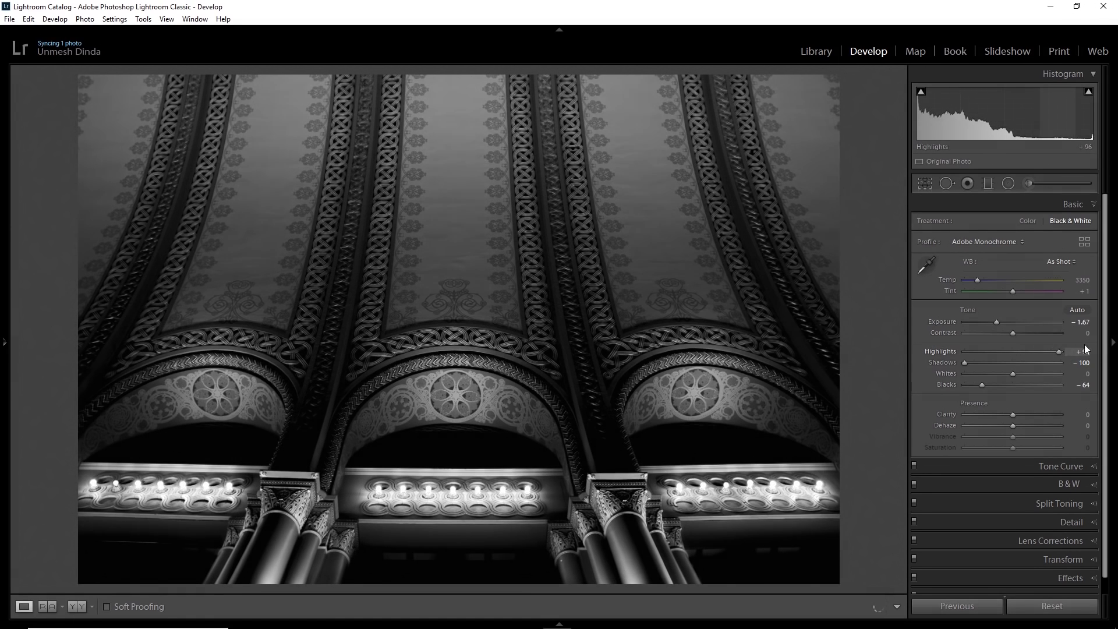
{"action": "left_click_drag", "start_coordinate": [1036, 351], "coordinate": [950, 352]}
{"action": "mouse_move", "coordinate": [1011, 373]}
{"action": "left_mouse_down"}
{"action": "mouse_move", "coordinate": [1033, 372]}
{"action": "mouse_move", "coordinate": [1016, 375]}
{"action": "mouse_move", "coordinate": [970, 349]}
{"action": "mouse_move", "coordinate": [1019, 352]}
{"action": "mouse_move", "coordinate": [1045, 375]}
{"action": "mouse_move", "coordinate": [1031, 374]}
{"action": "left_mouse_up"}
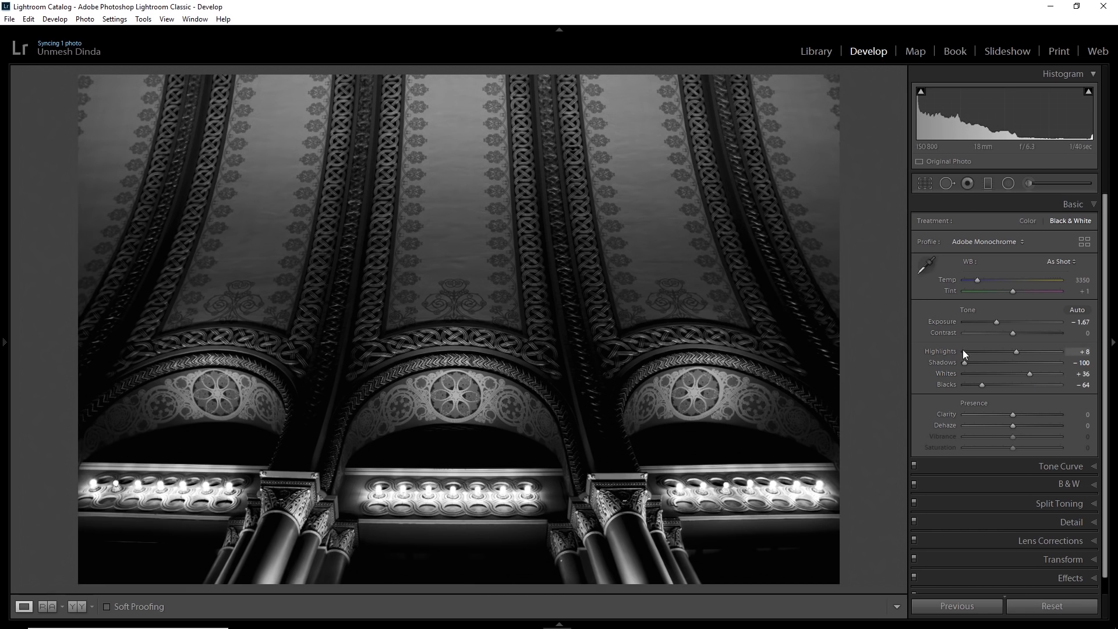
{"action": "left_click_drag", "start_coordinate": [1014, 351], "coordinate": [1050, 351]}
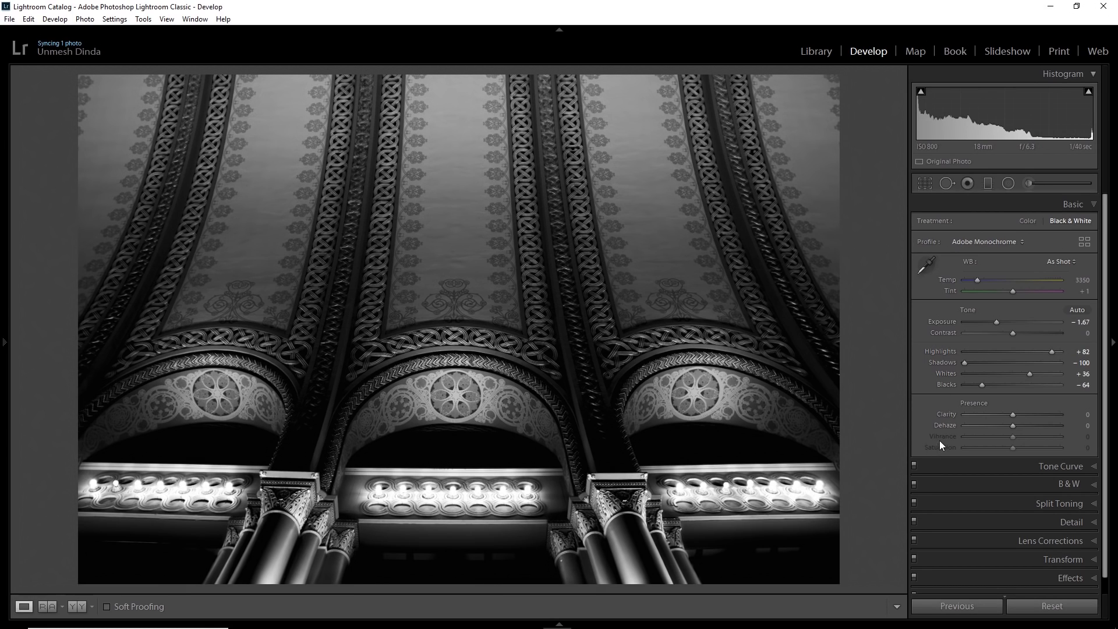
Refine the global look with Clarity +24, Exposure -1.55 and Whites +22.
{"action": "left_click_drag", "start_coordinate": [1014, 413], "coordinate": [1029, 413]}
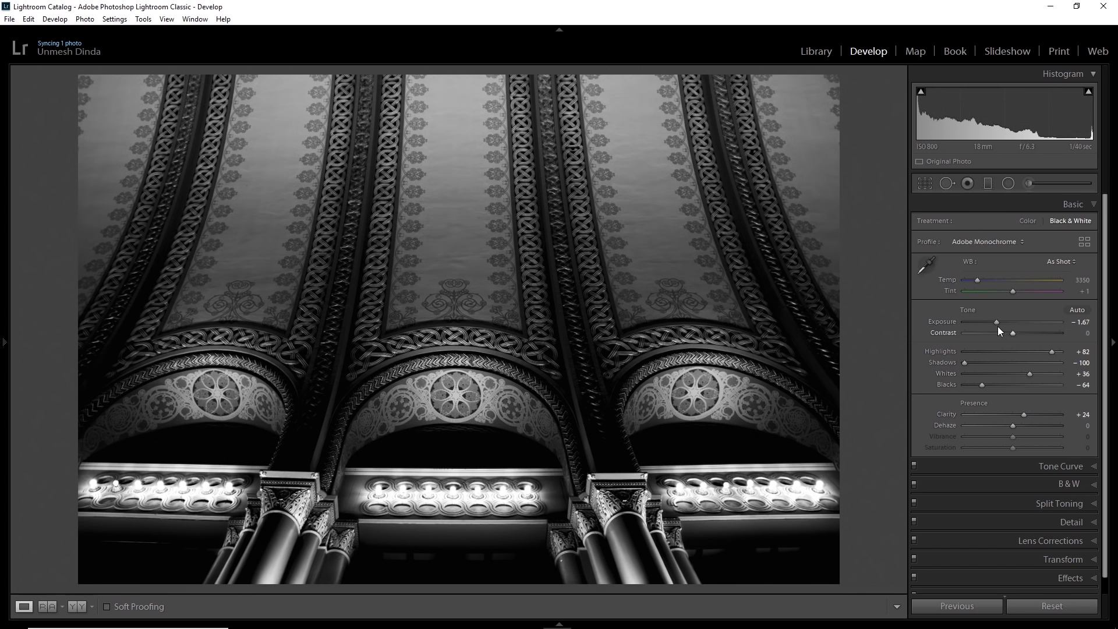
{"action": "left_click_drag", "start_coordinate": [997, 323], "coordinate": [998, 322]}
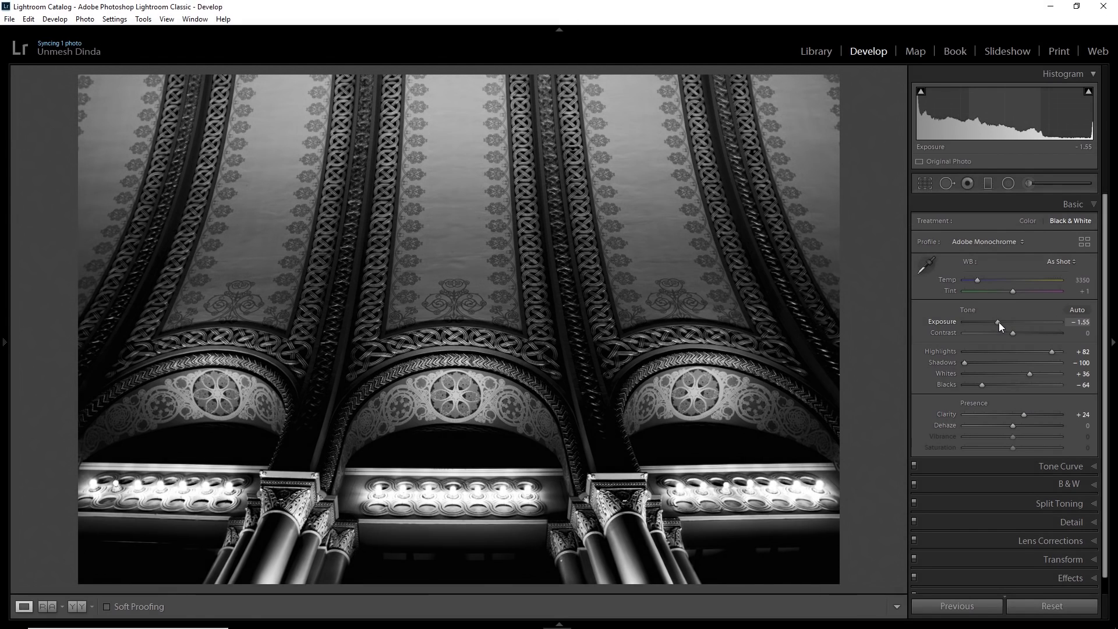
{"action": "left_click_drag", "start_coordinate": [1029, 373], "coordinate": [1019, 372]}
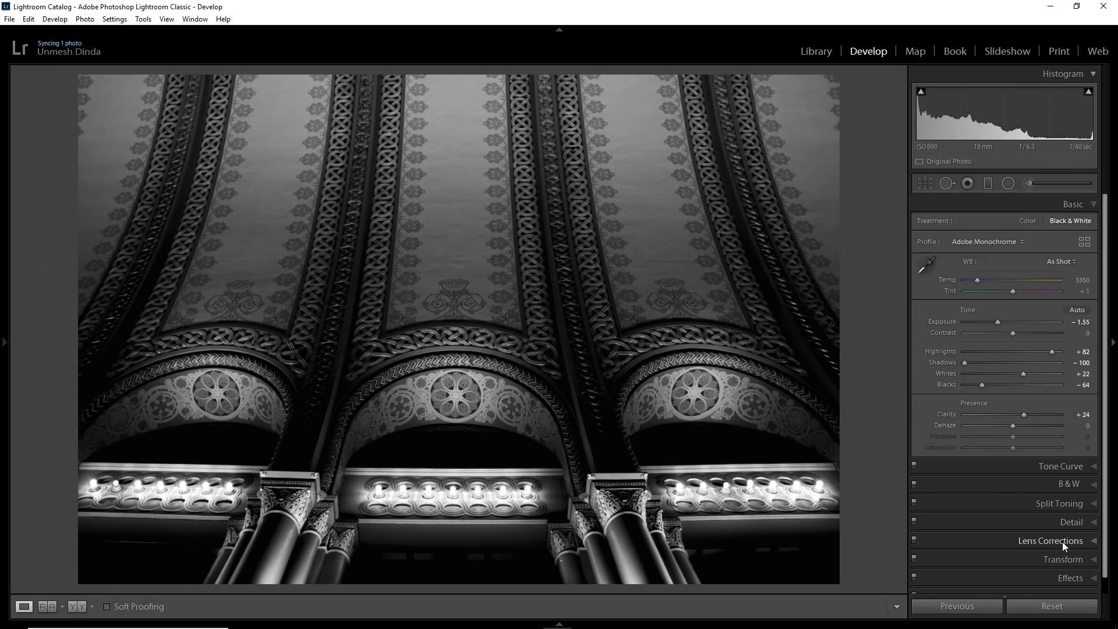
Set the Black & White Mix to Red -82, Orange +22, Yellow +27 and Green +100.
{"action": "left_click", "coordinate": [1064, 482]}
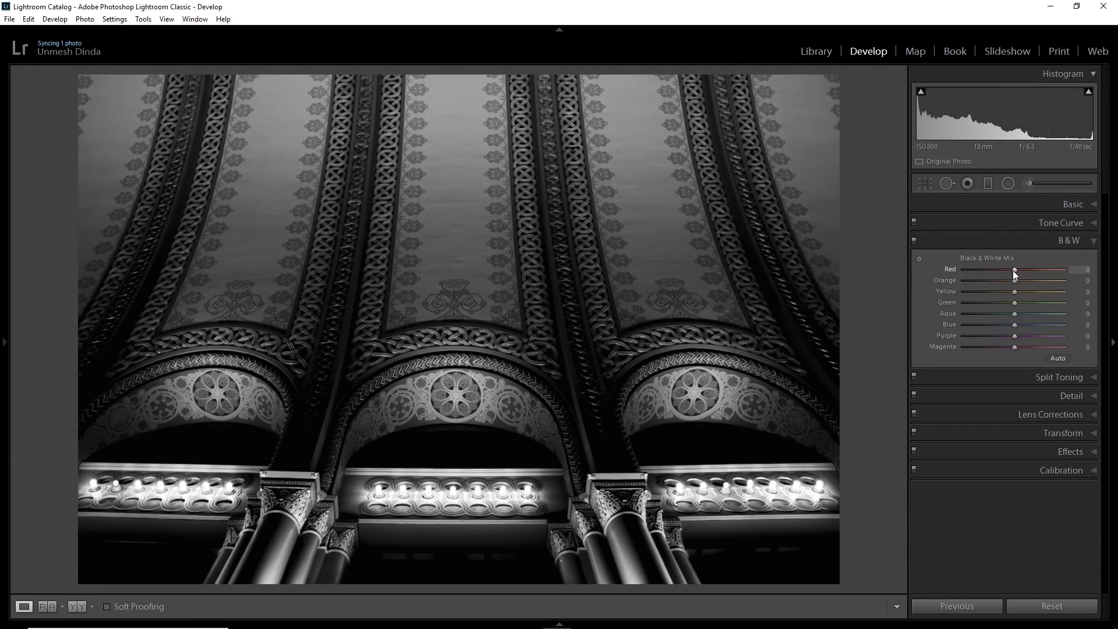
{"action": "left_click_drag", "start_coordinate": [1014, 269], "coordinate": [1063, 275]}
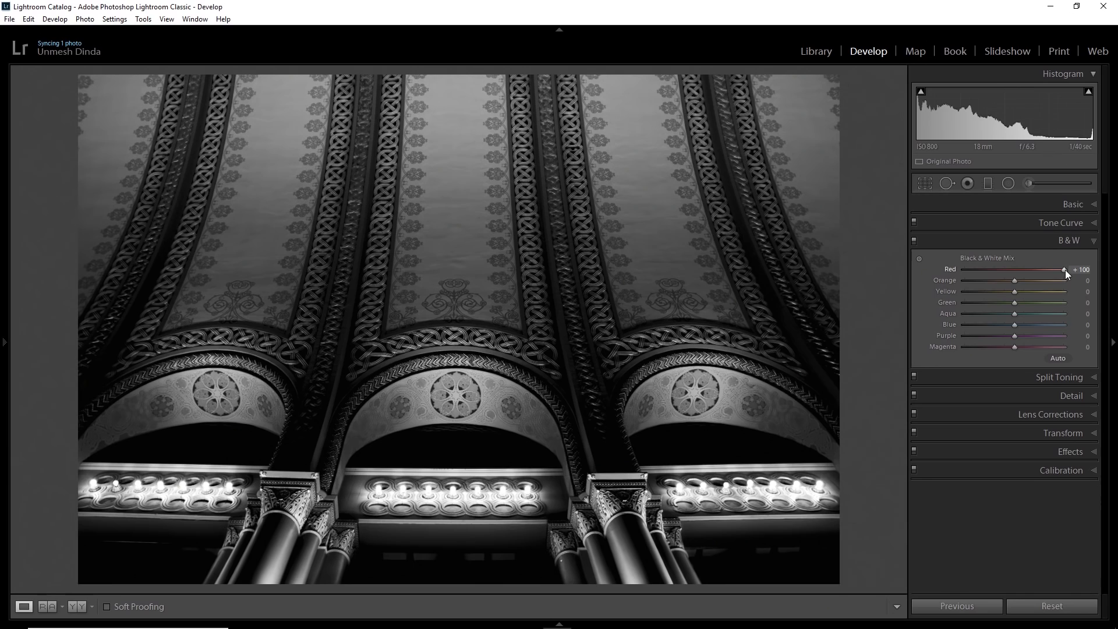
{"action": "left_click_drag", "start_coordinate": [1064, 270], "coordinate": [1106, 321]}
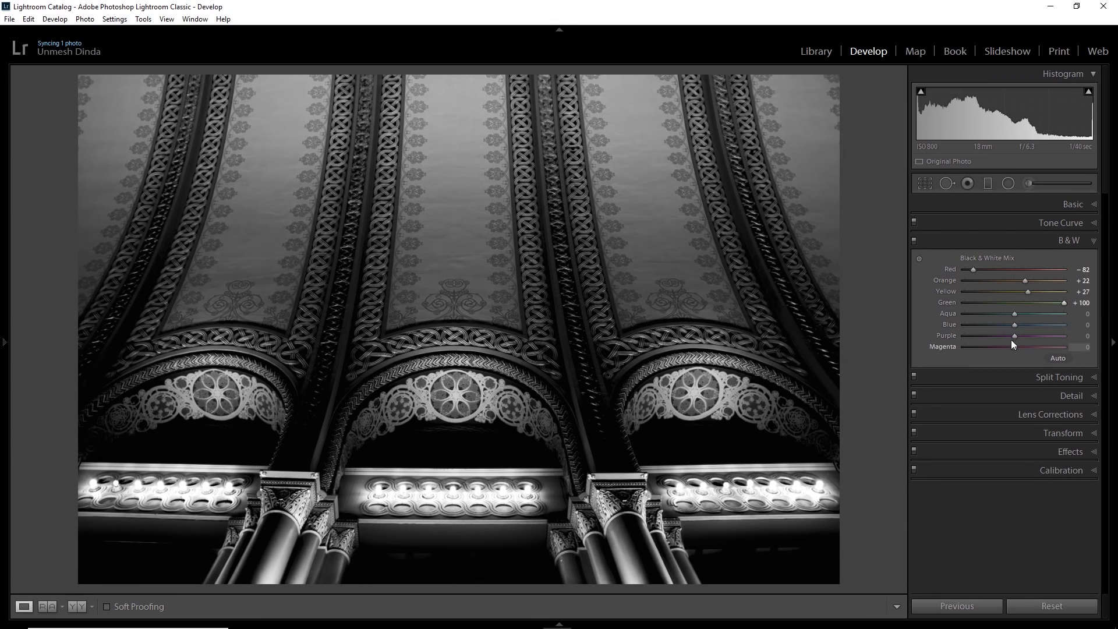
Set Aqua to +3 and Blue to -100 in the Black & White Mix and test the Magenta value.
{"action": "left_click_drag", "start_coordinate": [1015, 316], "coordinate": [1017, 321]}
{"action": "left_click_drag", "start_coordinate": [1093, 327], "coordinate": [967, 339]}
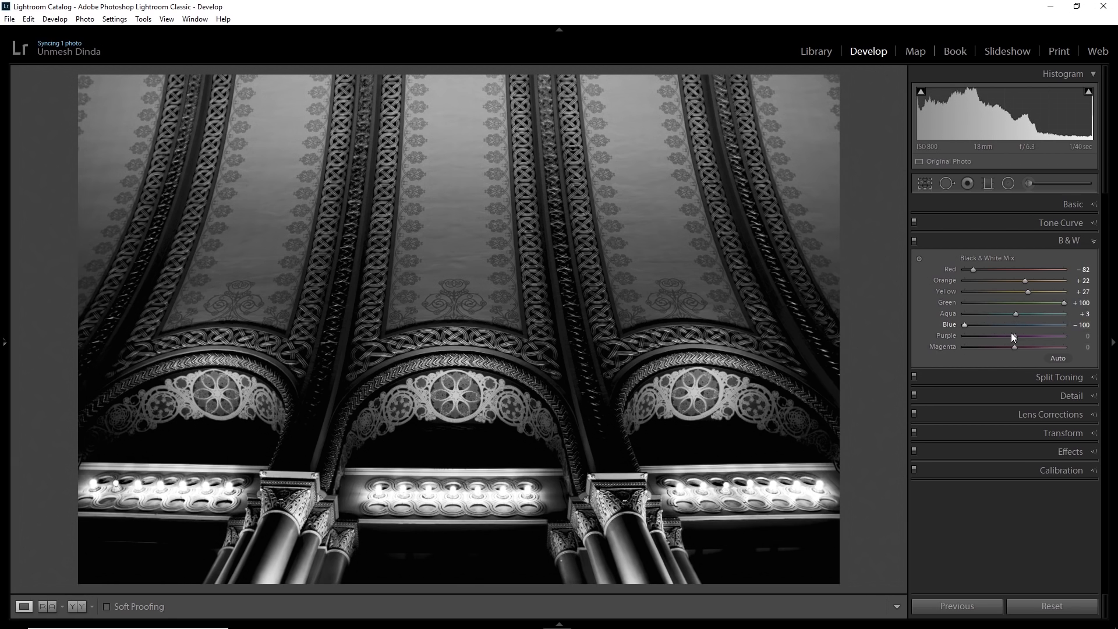
{"action": "left_click_drag", "start_coordinate": [1045, 347], "coordinate": [1018, 348]}
Start a new adjustment brush with size 9, reset its effects and set its Clarity to 100.
{"action": "left_click", "coordinate": [1067, 204]}
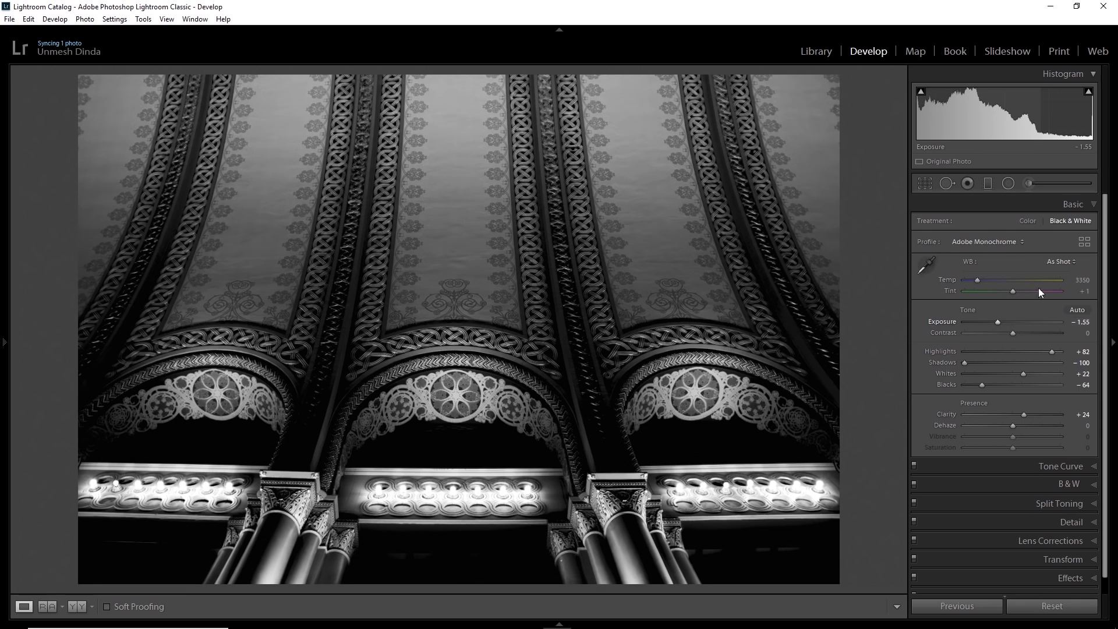
{"action": "left_click", "coordinate": [1034, 183]}
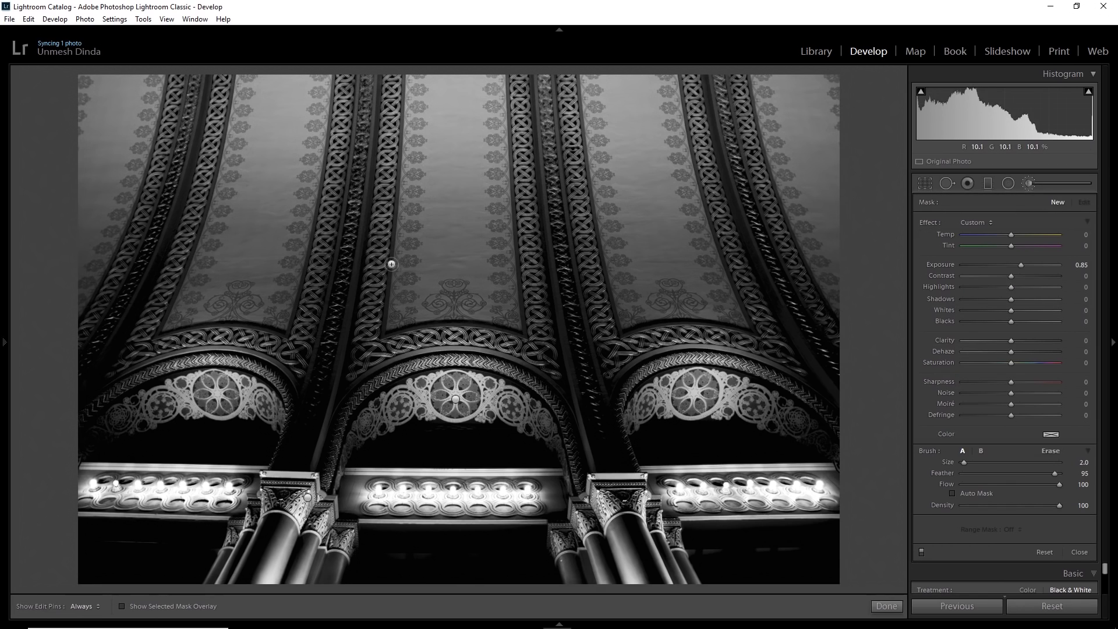
{"action": "key", "text": "bracketright"}
{"action": "key", "text": "bracketright"}
{"action": "key", "text": "bracketright"}
{"action": "key", "text": "bracketright"}
{"action": "double_click", "coordinate": [927, 222]}
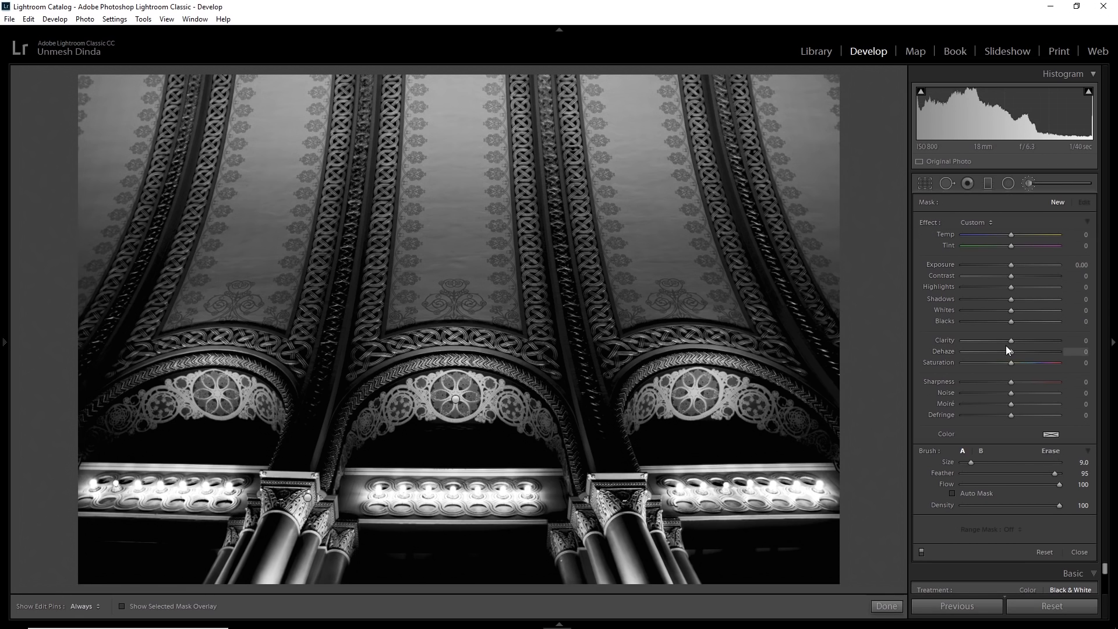
{"action": "left_click_drag", "start_coordinate": [1039, 341], "coordinate": [1041, 340]}
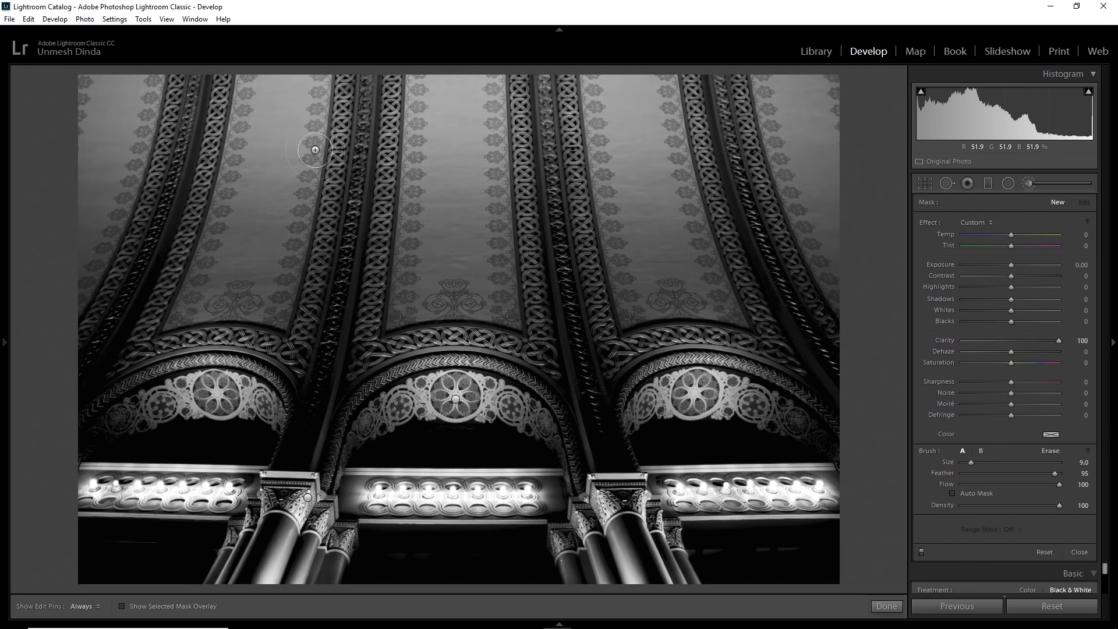
Paint the Clarity mask over the ornamental ribs and the arch borders, starting with brush size 8 and resizing it to fit.
{"action": "key", "text": "bracketleft"}
{"action": "mouse_move", "coordinate": [350, 86]}
{"action": "left_mouse_down"}
{"action": "mouse_move", "coordinate": [348, 136]}
{"action": "mouse_move", "coordinate": [373, 71]}
{"action": "mouse_move", "coordinate": [377, 129]}
{"action": "mouse_move", "coordinate": [390, 88]}
{"action": "mouse_move", "coordinate": [357, 229]}
{"action": "mouse_move", "coordinate": [359, 143]}
{"action": "mouse_move", "coordinate": [339, 259]}
{"action": "mouse_move", "coordinate": [354, 240]}
{"action": "left_mouse_up"}
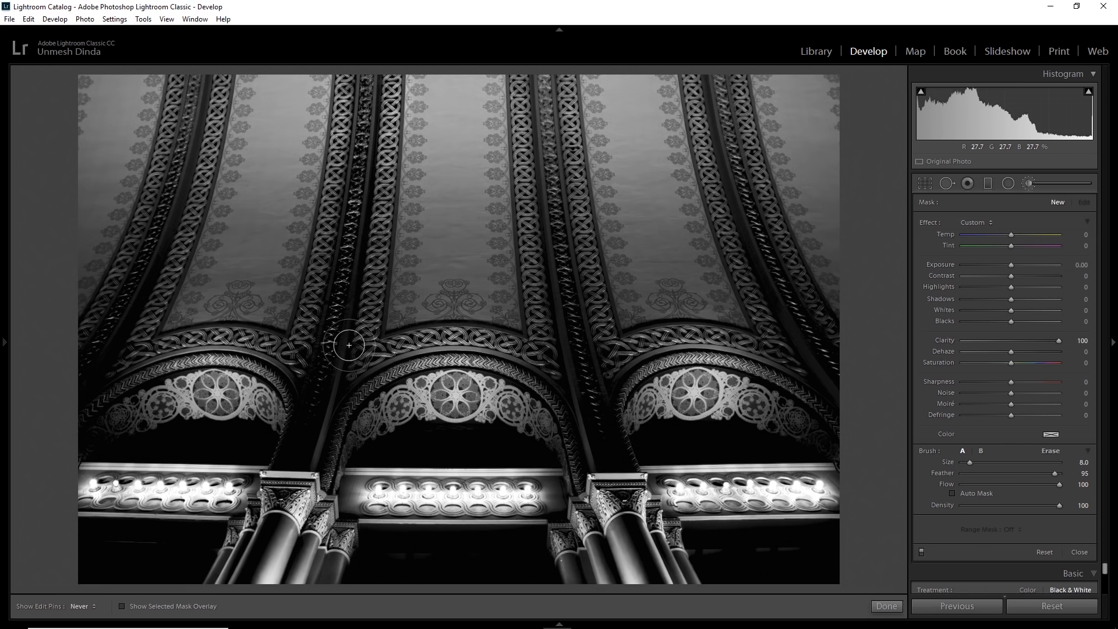
{"action": "mouse_move", "coordinate": [204, 345]}
{"action": "left_mouse_down"}
{"action": "mouse_move", "coordinate": [135, 358]}
{"action": "mouse_move", "coordinate": [110, 343]}
{"action": "mouse_move", "coordinate": [181, 192]}
{"action": "mouse_move", "coordinate": [201, 70]}
{"action": "mouse_move", "coordinate": [160, 231]}
{"action": "mouse_move", "coordinate": [93, 376]}
{"action": "left_mouse_up"}
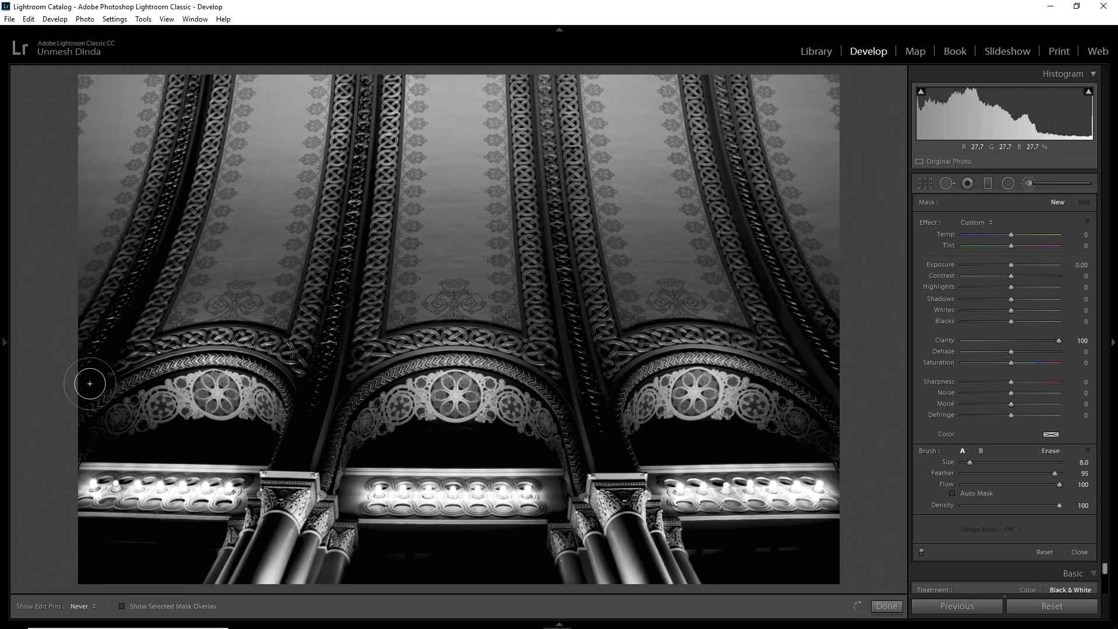
{"action": "key", "text": "bracketright"}
{"action": "key", "text": "bracketright"}
{"action": "key", "text": "bracketright"}
{"action": "left_click_drag", "start_coordinate": [539, 82], "coordinate": [579, 383]}
{"action": "key", "text": "bracketleft"}
{"action": "key", "text": "bracketleft"}
{"action": "mouse_move", "coordinate": [368, 369]}
{"action": "left_mouse_down"}
{"action": "mouse_move", "coordinate": [511, 357]}
{"action": "mouse_move", "coordinate": [559, 388]}
{"action": "mouse_move", "coordinate": [583, 431]}
{"action": "mouse_move", "coordinate": [533, 359]}
{"action": "mouse_move", "coordinate": [476, 353]}
{"action": "mouse_move", "coordinate": [391, 353]}
{"action": "mouse_move", "coordinate": [361, 390]}
{"action": "mouse_move", "coordinate": [258, 352]}
{"action": "mouse_move", "coordinate": [209, 348]}
{"action": "mouse_move", "coordinate": [167, 352]}
{"action": "mouse_move", "coordinate": [63, 405]}
{"action": "left_mouse_up"}
Paint the remaining ribs on the right with a size 13 brush and check the coverage with the red mask overlay.
{"action": "key", "text": "h"}
{"action": "key", "text": "bracketright"}
{"action": "key", "text": "bracketright"}
{"action": "key", "text": "bracketright"}
{"action": "key", "text": "bracketright"}
{"action": "mouse_move", "coordinate": [542, 80]}
{"action": "left_mouse_down"}
{"action": "mouse_move", "coordinate": [565, 321]}
{"action": "mouse_move", "coordinate": [611, 364]}
{"action": "left_mouse_up"}
{"action": "mouse_move", "coordinate": [822, 373]}
{"action": "left_mouse_down"}
{"action": "mouse_move", "coordinate": [790, 309]}
{"action": "mouse_move", "coordinate": [717, 46]}
{"action": "left_mouse_up"}
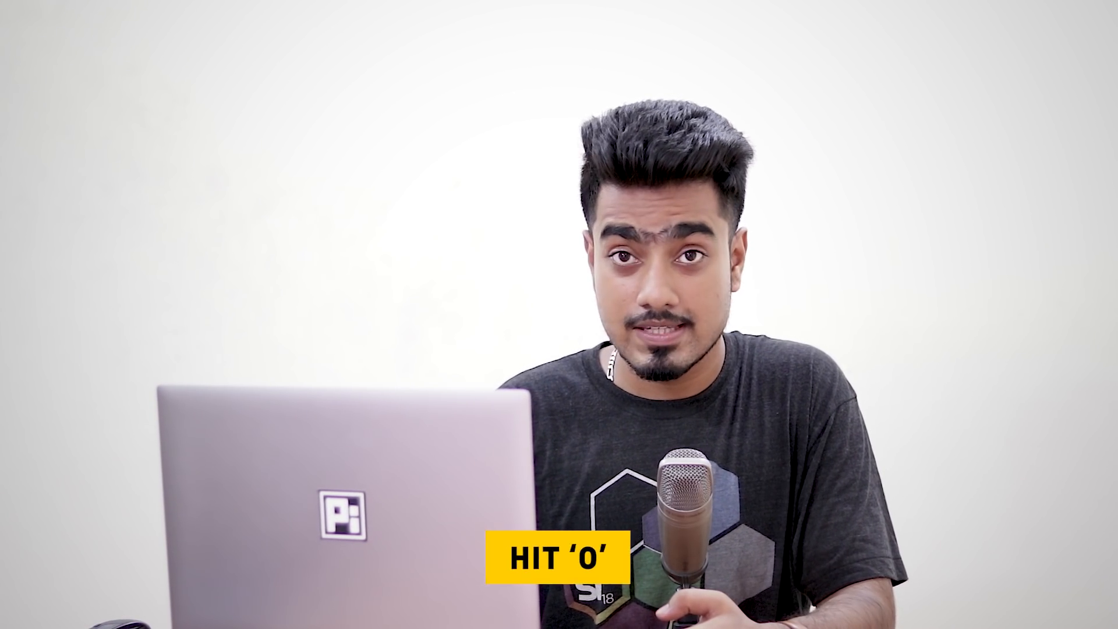
{"action": "key", "text": "o"}
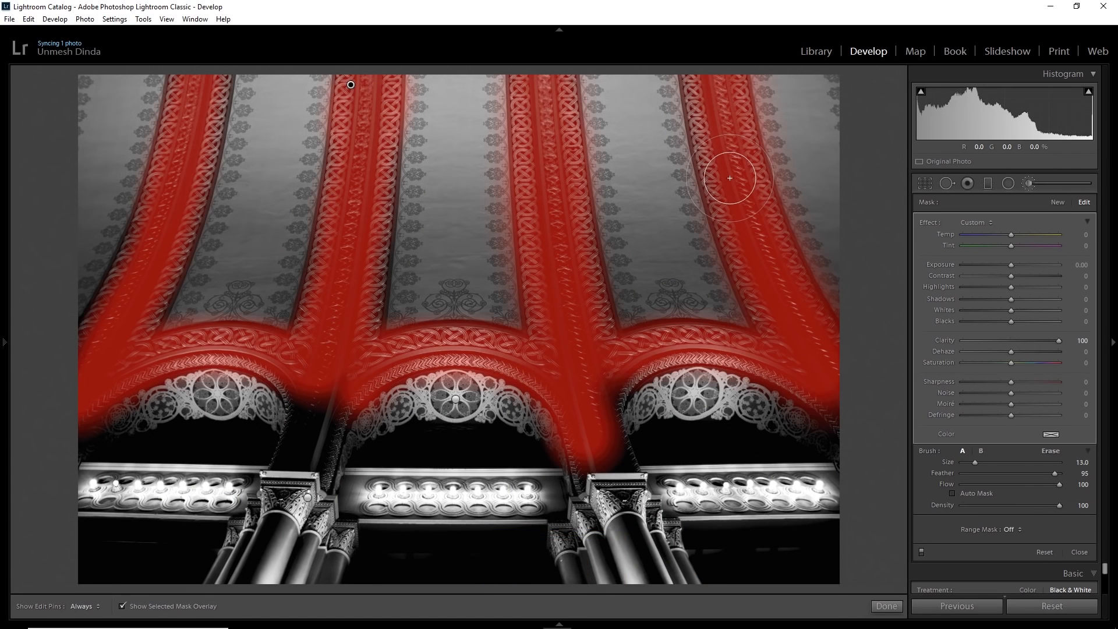
{"action": "key", "text": "o"}
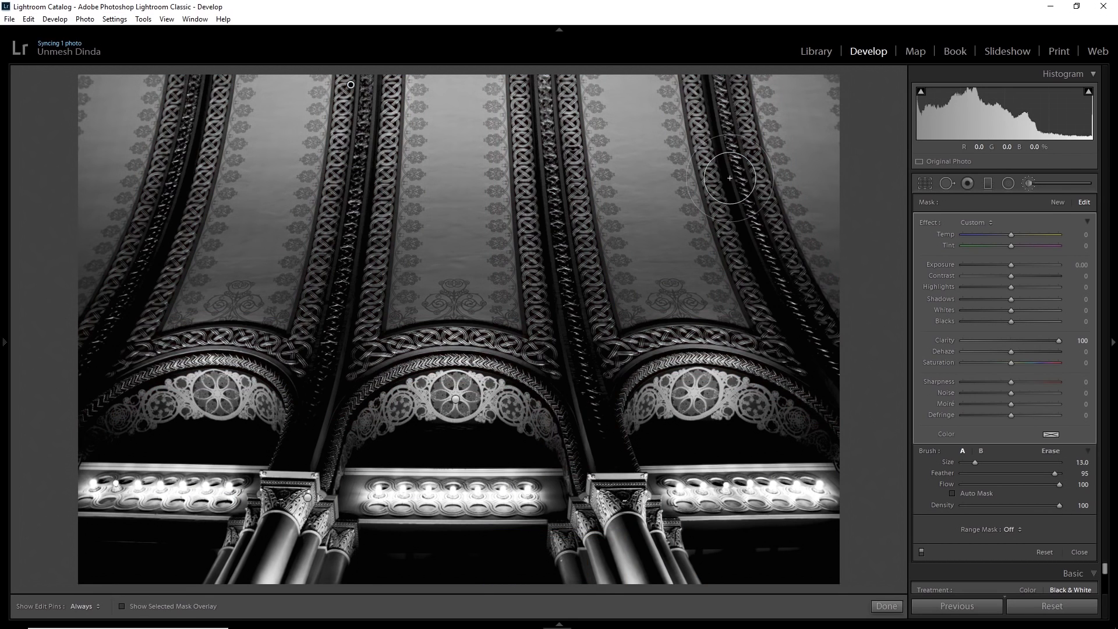
Adjust the rib mask to Clarity 82 and Shadows 65.
{"action": "left_click", "coordinate": [1009, 340]}
{"action": "left_click_drag", "start_coordinate": [1009, 340], "coordinate": [1105, 351]}
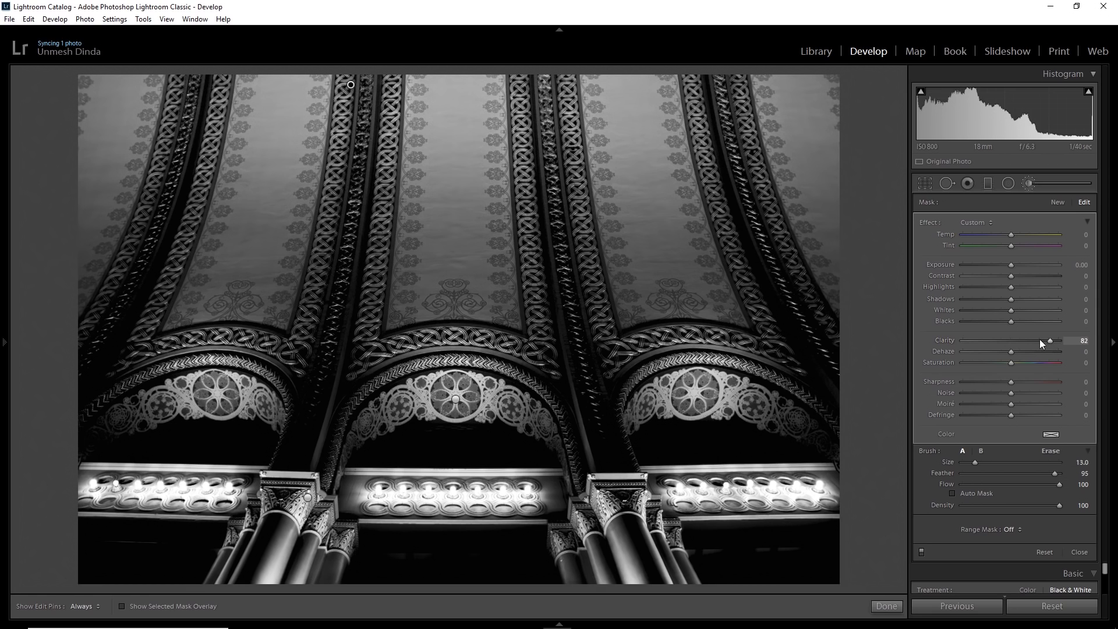
{"action": "left_click_drag", "start_coordinate": [1021, 299], "coordinate": [1042, 302]}
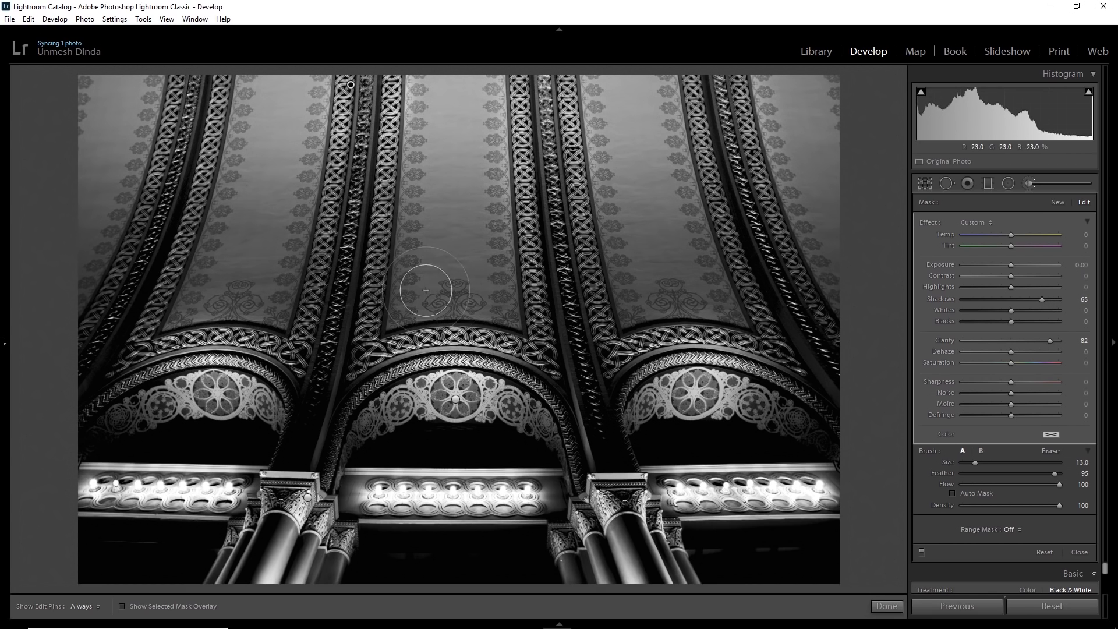
Erase the rib mask's spill on the wall panels between the ribs, using erase brush sizes such as 7 and 5, and close the brush.
{"action": "scroll", "coordinate": [374, 278], "scroll_direction": "down", "scroll_amount": 3}
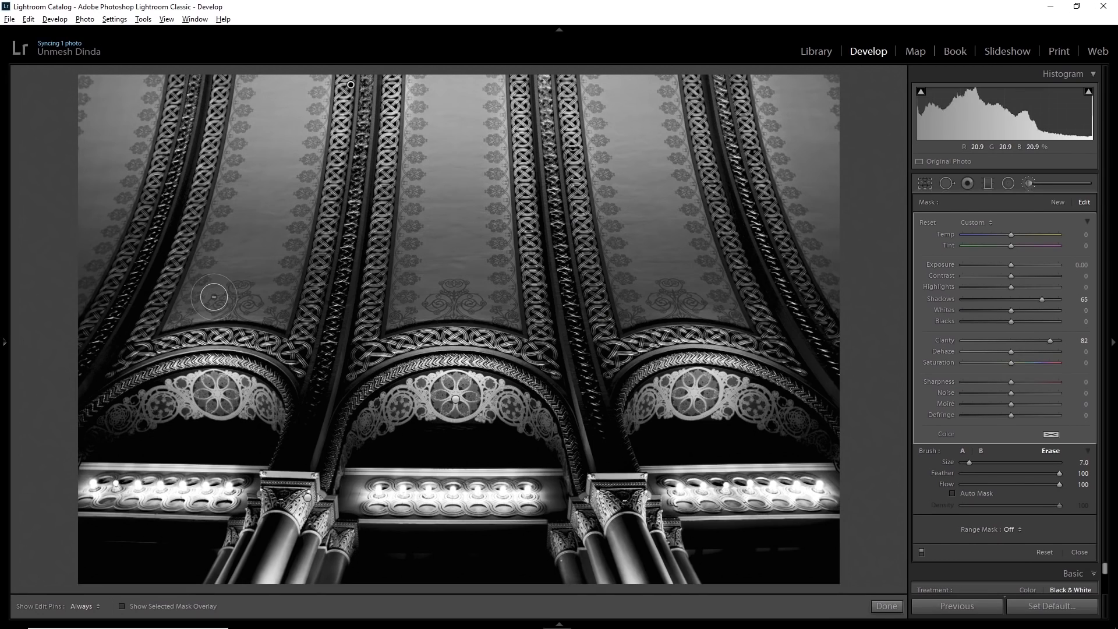
{"action": "scroll", "coordinate": [210, 306], "scroll_direction": "down", "scroll_amount": 2}
{"action": "key", "text": "h"}
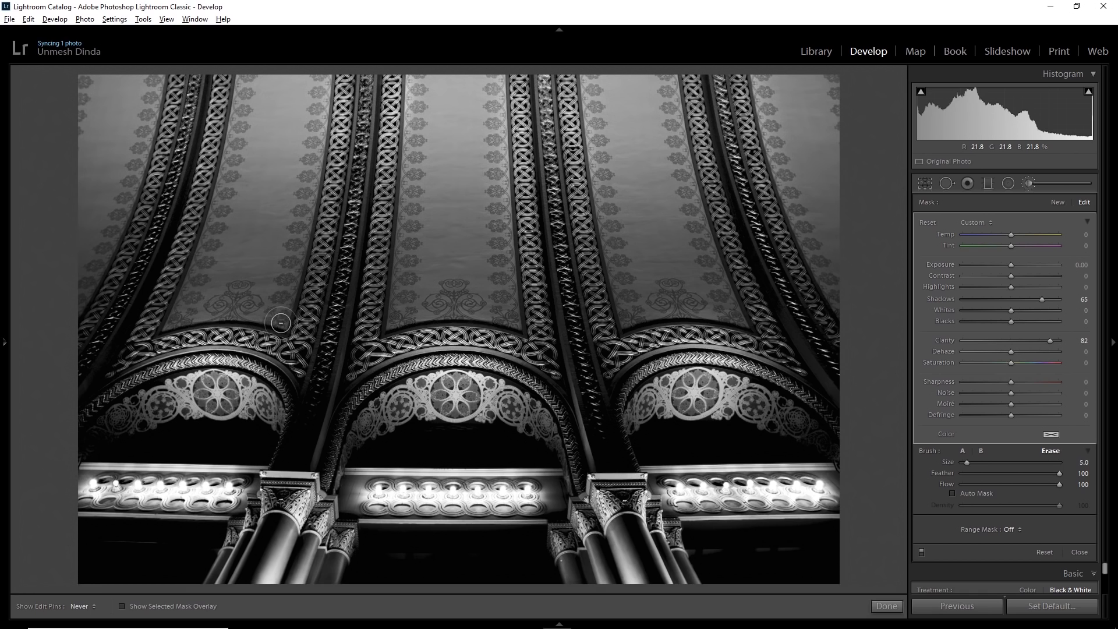
{"action": "key", "text": "h"}
{"action": "scroll", "coordinate": [781, 118], "scroll_direction": "up", "scroll_amount": 3}
{"action": "mouse_move", "coordinate": [771, 106]}
{"action": "left_mouse_down"}
{"action": "mouse_move", "coordinate": [781, 72]}
{"action": "mouse_move", "coordinate": [778, 112]}
{"action": "mouse_move", "coordinate": [816, 217]}
{"action": "mouse_move", "coordinate": [763, 115]}
{"action": "mouse_move", "coordinate": [767, 71]}
{"action": "mouse_move", "coordinate": [871, 183]}
{"action": "mouse_move", "coordinate": [824, 45]}
{"action": "mouse_move", "coordinate": [815, 52]}
{"action": "left_mouse_up"}
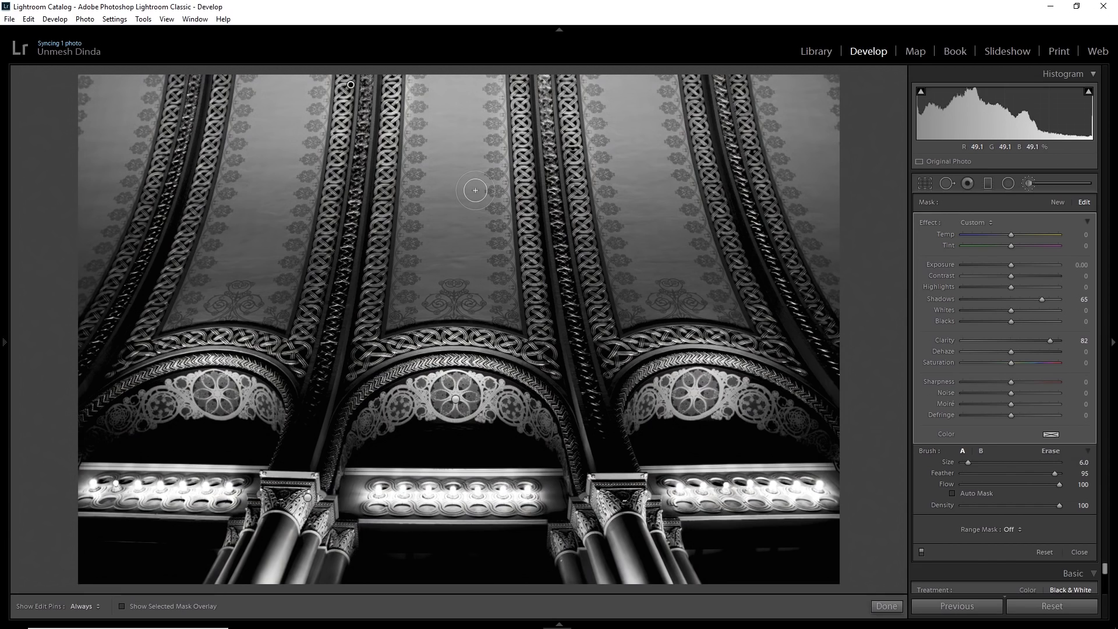
{"action": "left_click", "coordinate": [1030, 182]}
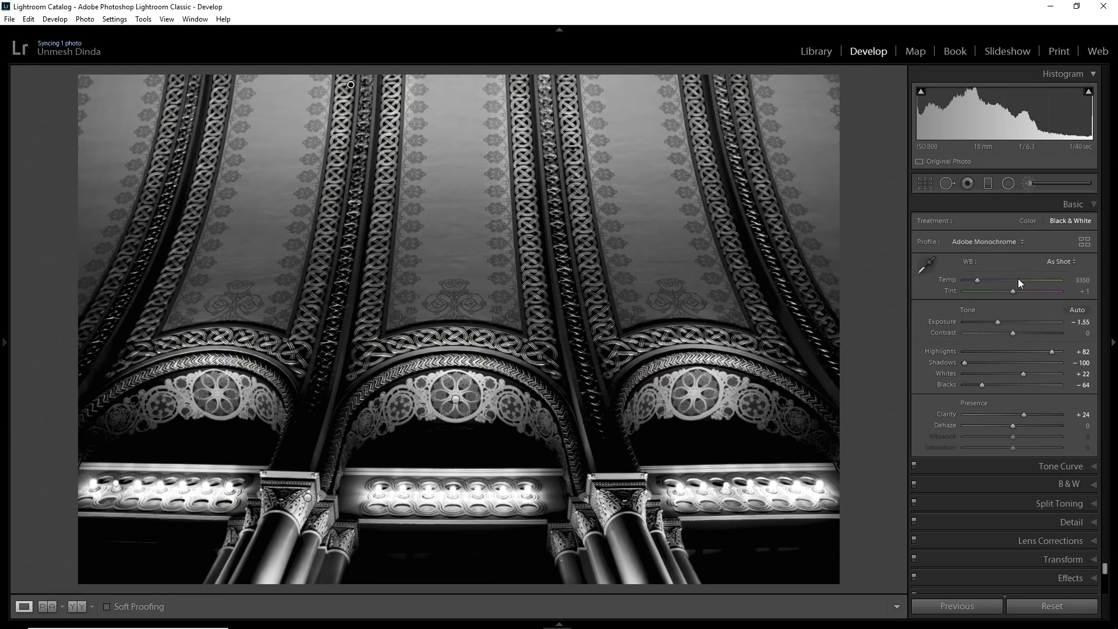
Lift the tone curve regions to Lights +10, Darks +13 and Shadows +16, with Highlights reset to 0.
{"action": "left_click", "coordinate": [993, 467]}
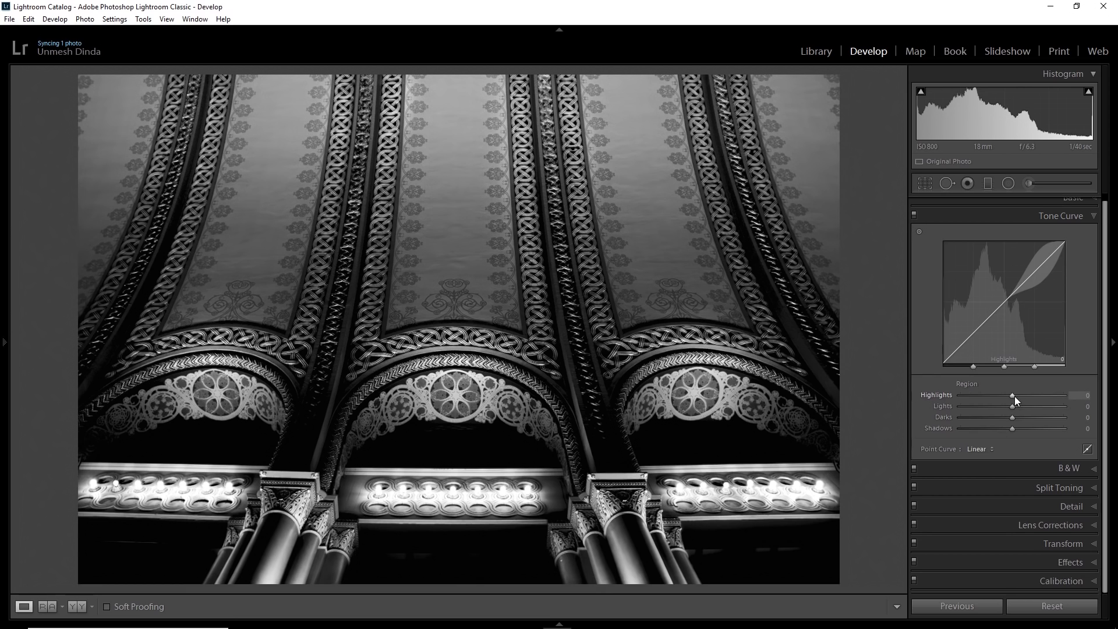
{"action": "left_click_drag", "start_coordinate": [1012, 395], "coordinate": [1036, 394]}
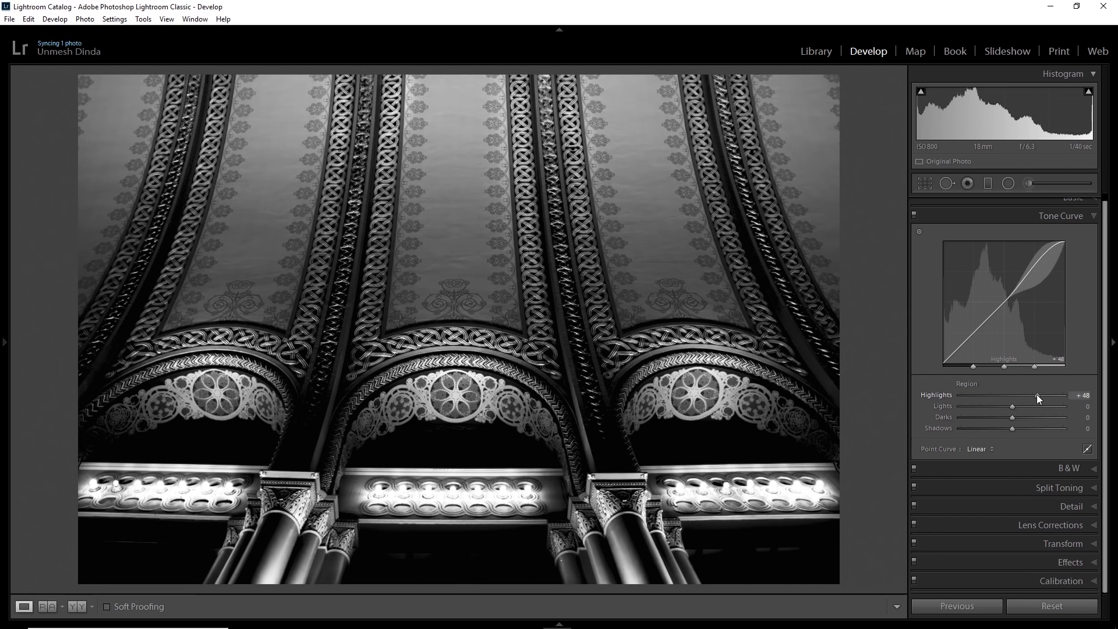
{"action": "double_click", "coordinate": [939, 396]}
{"action": "left_click_drag", "start_coordinate": [1014, 408], "coordinate": [1019, 430]}
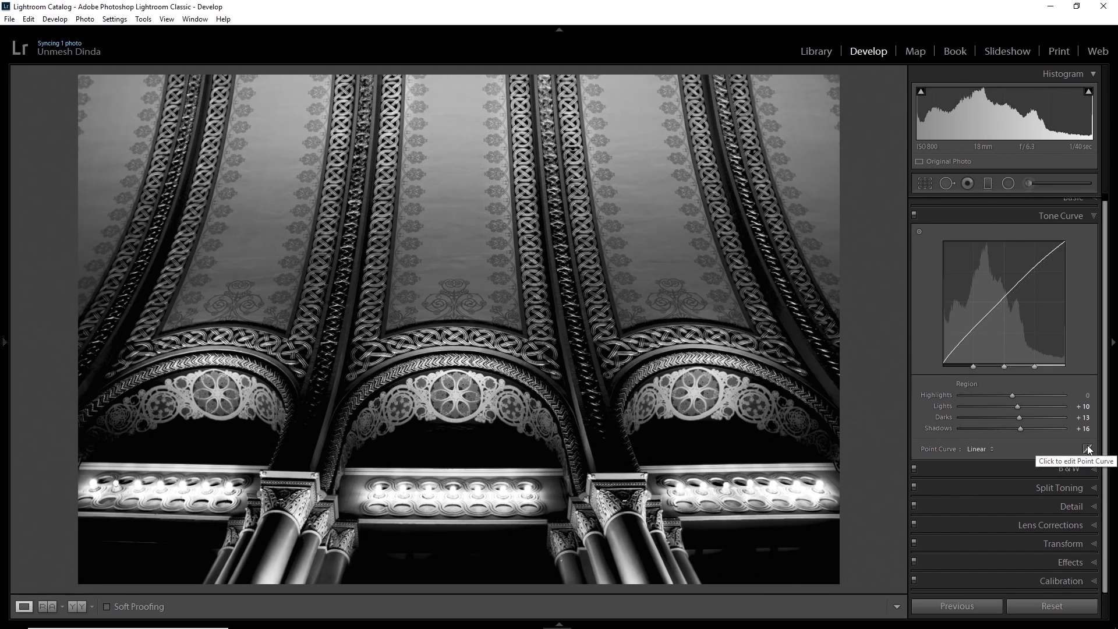
Try a point curve with a raised black point and an extra shadow point, and reset it to Linear.
{"action": "left_click", "coordinate": [1088, 447]}
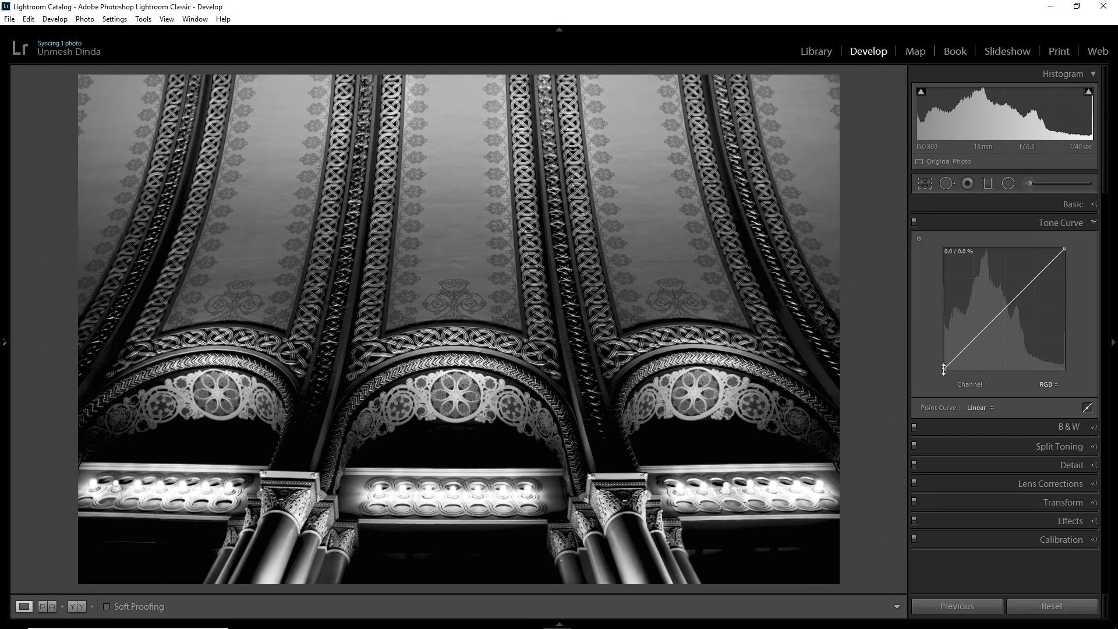
{"action": "mouse_move", "coordinate": [943, 368]}
{"action": "left_mouse_down"}
{"action": "mouse_move", "coordinate": [938, 358]}
{"action": "mouse_move", "coordinate": [956, 350]}
{"action": "left_mouse_up"}
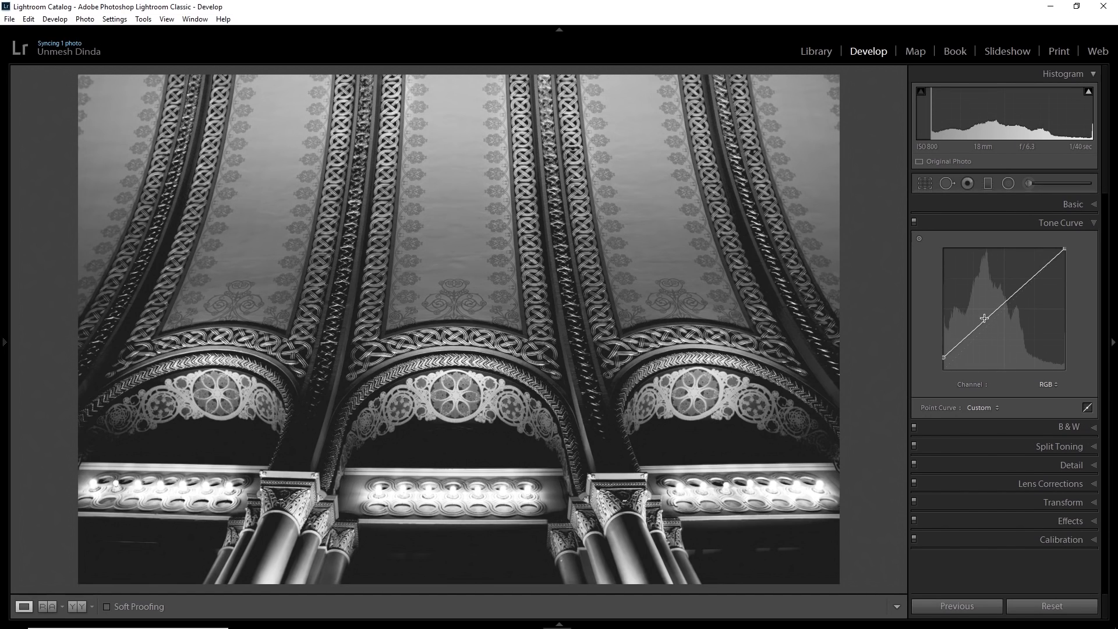
{"action": "left_click_drag", "start_coordinate": [956, 343], "coordinate": [963, 344]}
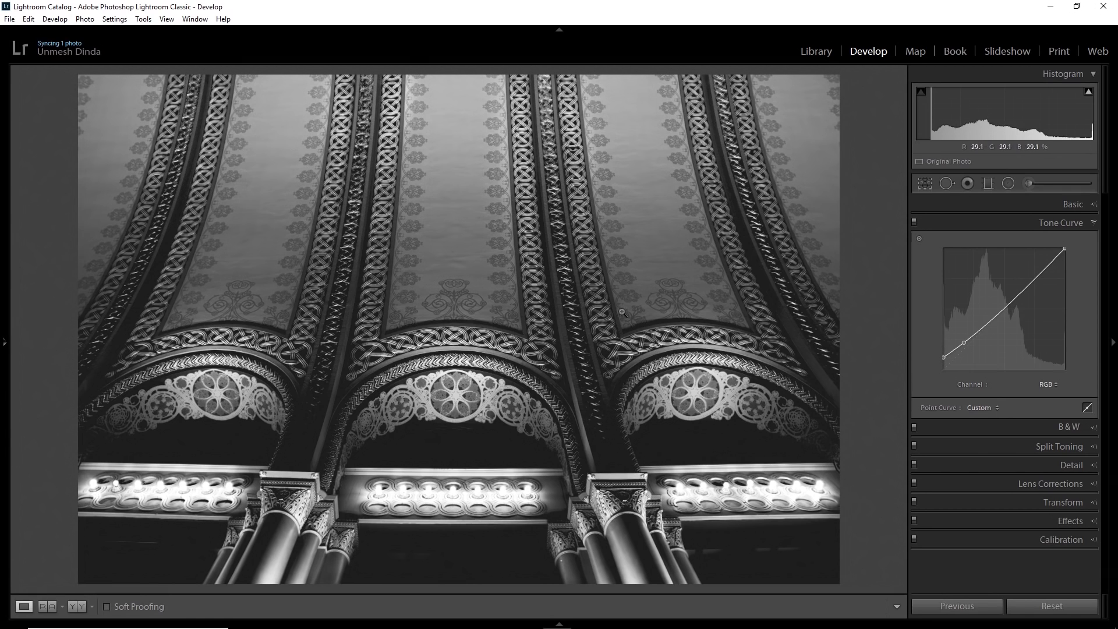
{"action": "double_click", "coordinate": [965, 341]}
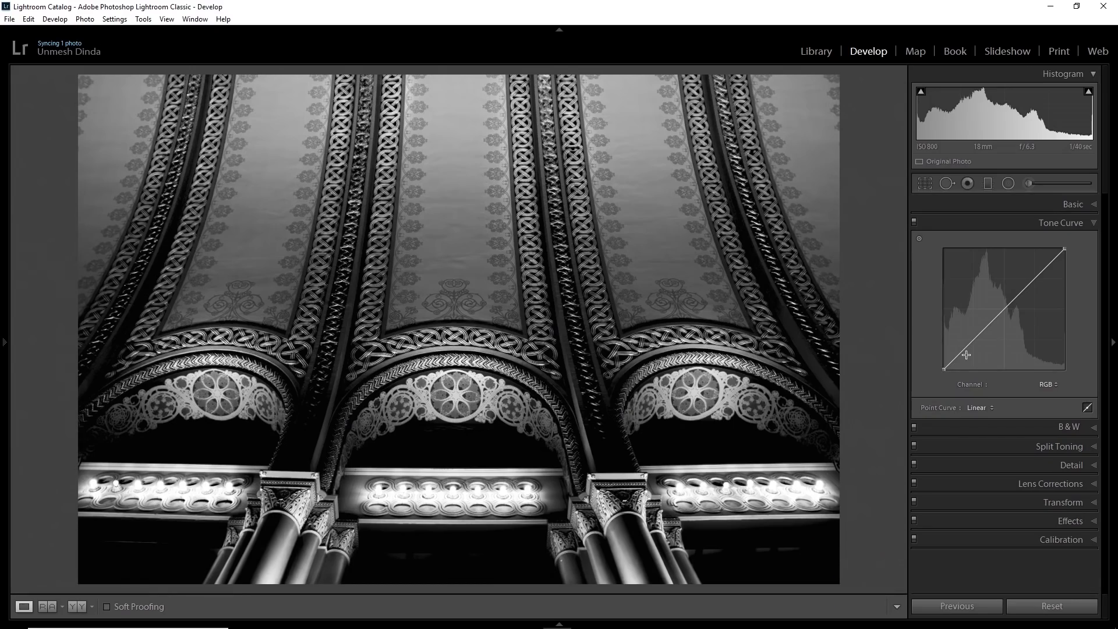
Create a new brush mask with only Exposure 1.58 and paint it over the ornamental fan panels inside the arches, using sizes such as 21 and 16.
{"action": "left_click", "coordinate": [1029, 184]}
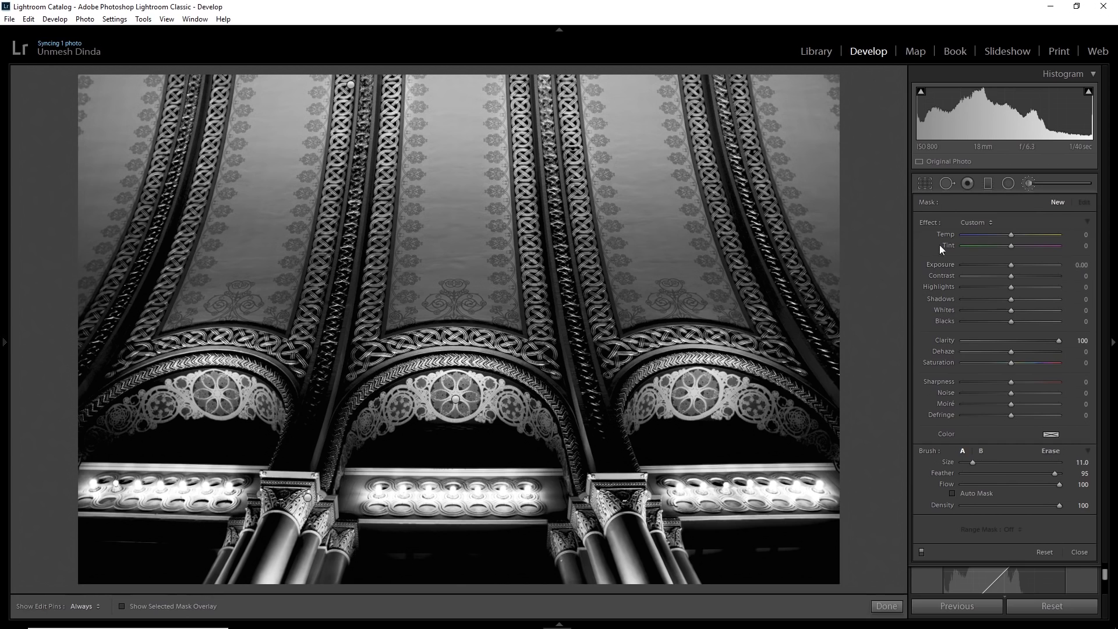
{"action": "double_click", "coordinate": [931, 224]}
{"action": "left_click_drag", "start_coordinate": [1011, 267], "coordinate": [1030, 265]}
{"action": "scroll", "coordinate": [361, 407], "scroll_direction": "up", "scroll_amount": 2}
{"action": "left_click_drag", "start_coordinate": [361, 407], "coordinate": [408, 407]}
{"action": "scroll", "coordinate": [517, 401], "scroll_direction": "up", "scroll_amount": 4}
{"action": "scroll", "coordinate": [517, 401], "scroll_direction": "up", "scroll_amount": 4}
{"action": "left_click_drag", "start_coordinate": [500, 419], "coordinate": [515, 409]}
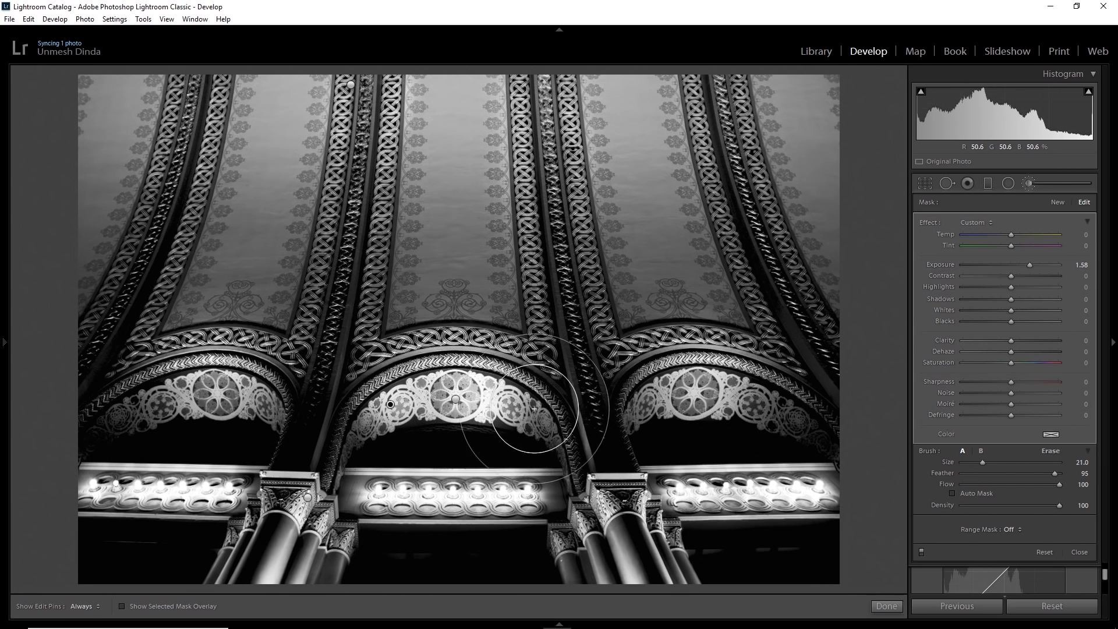
{"action": "scroll", "coordinate": [653, 411], "scroll_direction": "down", "scroll_amount": 5}
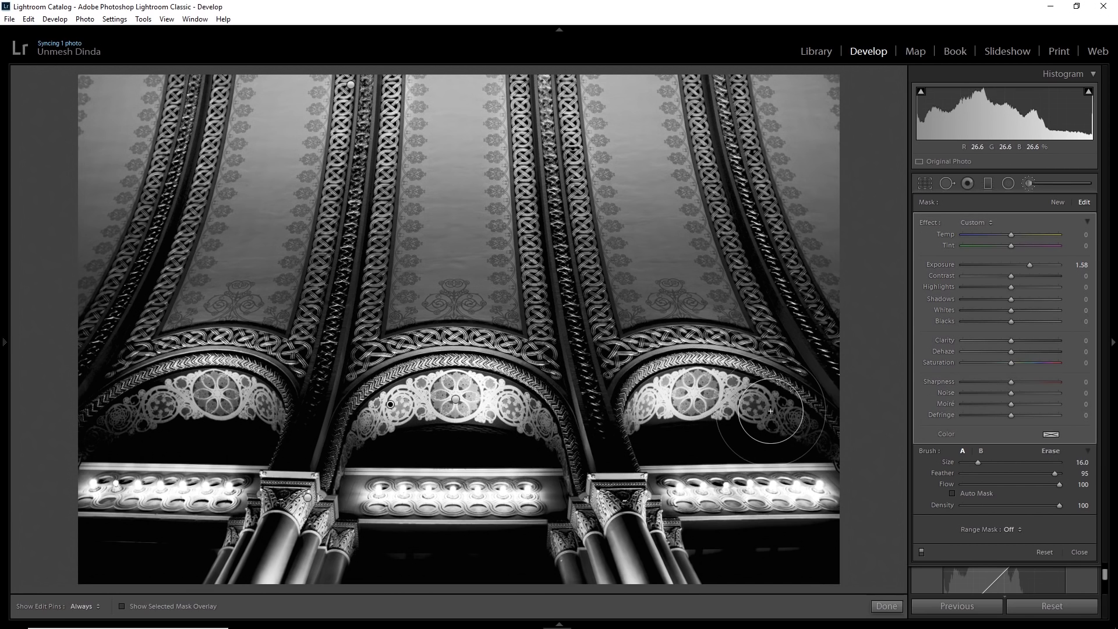
Try brightening the dark pier between the left and centre arches with brush sizes 4 and 25, and undo the strokes.
{"action": "scroll", "coordinate": [342, 352], "scroll_direction": "down", "scroll_amount": 9}
{"action": "left_click_drag", "start_coordinate": [344, 353], "coordinate": [310, 492]}
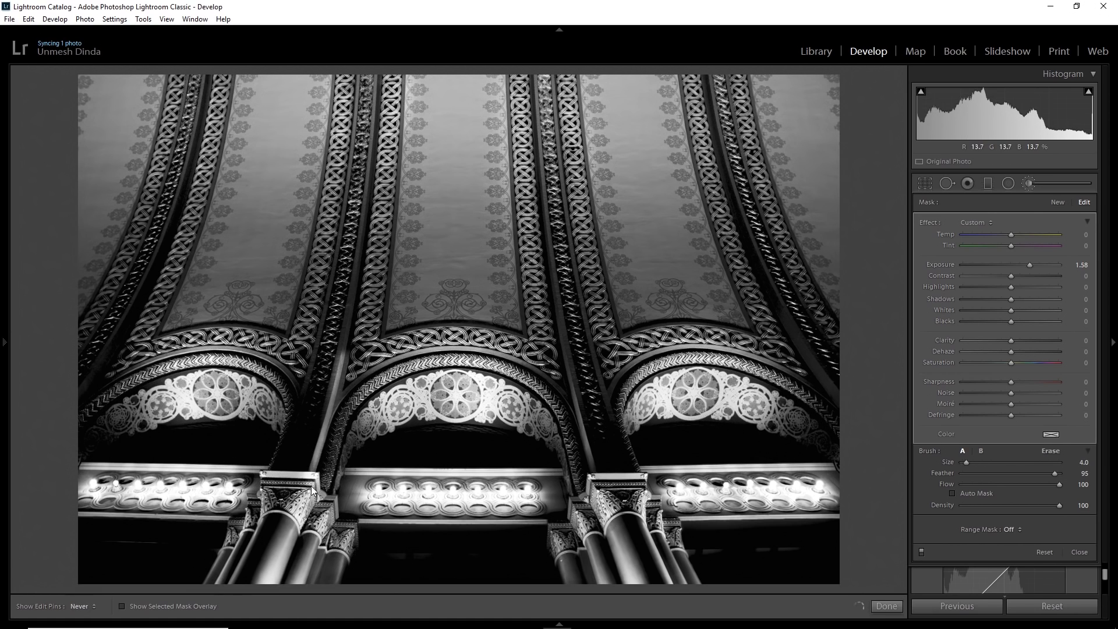
{"action": "key", "text": "ctrl+z"}
{"action": "scroll", "coordinate": [328, 445], "scroll_direction": "up", "scroll_amount": 15}
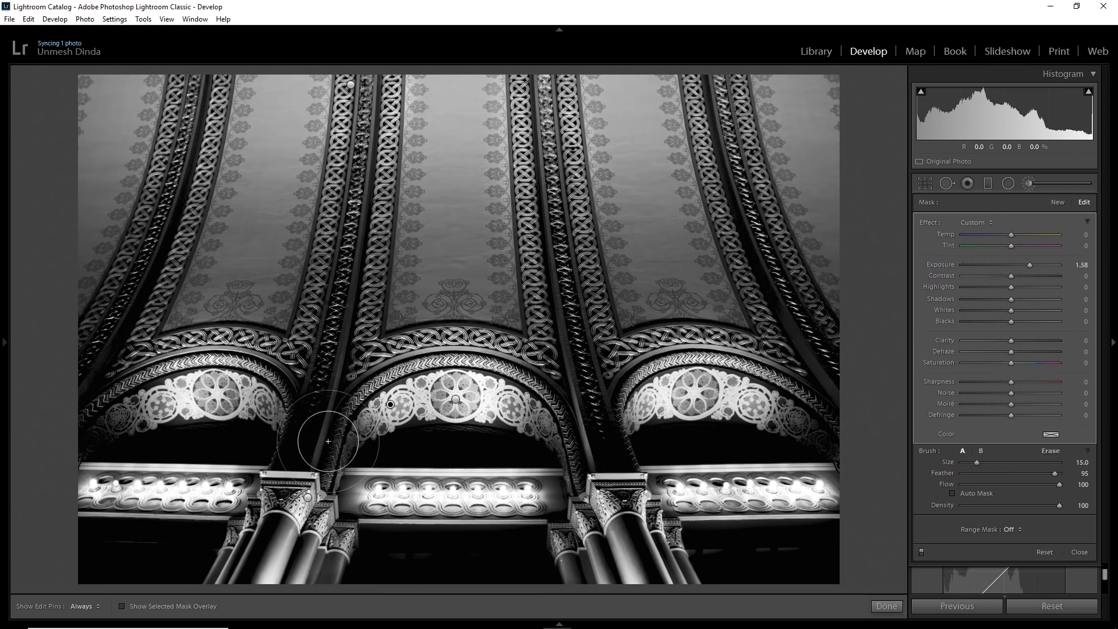
{"action": "scroll", "coordinate": [323, 439], "scroll_direction": "up", "scroll_amount": 3}
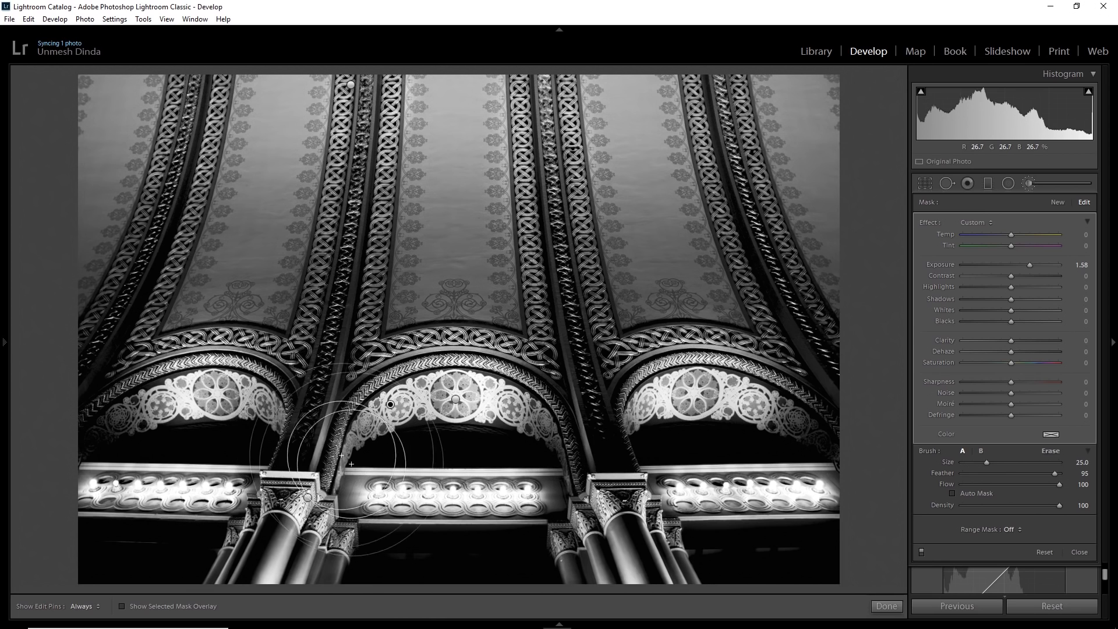
{"action": "key", "text": "ctrl+z"}
Brighten the bases of the two dark piers between the arches with single soft dabs of a large brush, about size 34.
{"action": "scroll", "coordinate": [305, 445], "scroll_direction": "up", "scroll_amount": 3}
{"action": "left_click", "coordinate": [305, 447]}
{"action": "scroll", "coordinate": [600, 447], "scroll_direction": "up", "scroll_amount": 1}
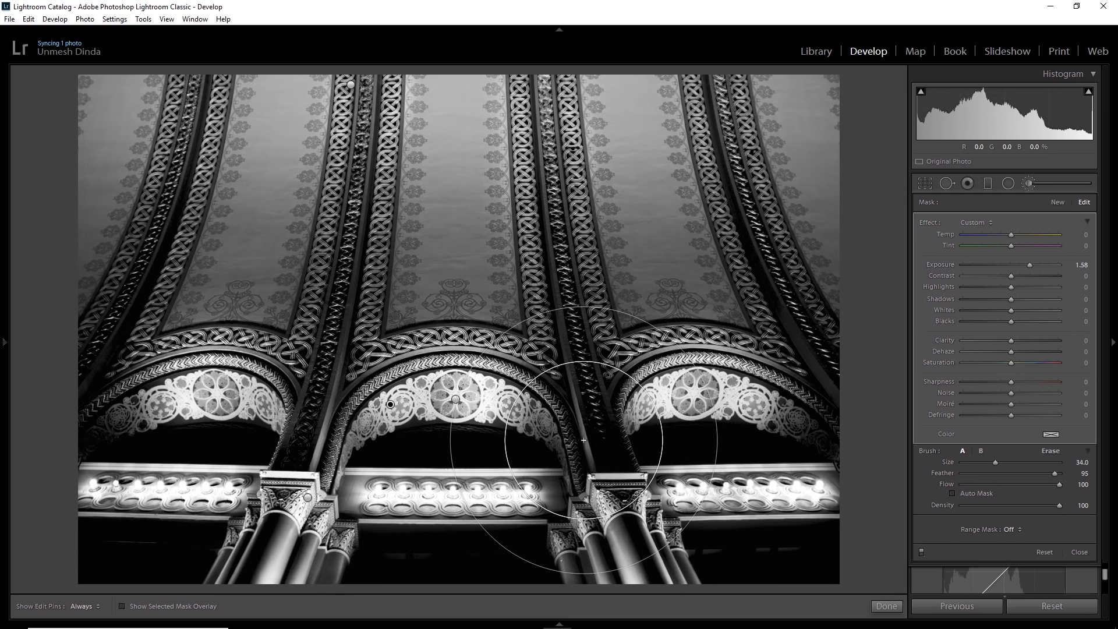
{"action": "left_click", "coordinate": [602, 448]}
{"action": "scroll", "coordinate": [600, 408], "scroll_direction": "down", "scroll_amount": 5}
{"action": "left_click", "coordinate": [595, 338]}
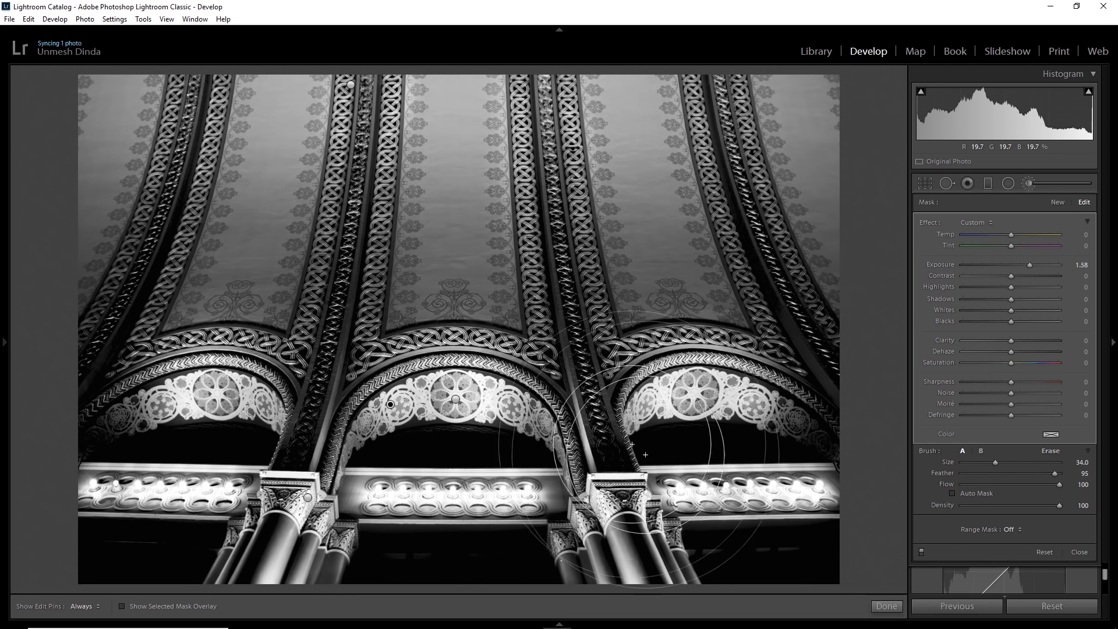
Try erasing the brightening beneath the centre arch with a size 6 erase brush, and undo the stroke.
{"action": "key", "text": "alt"}
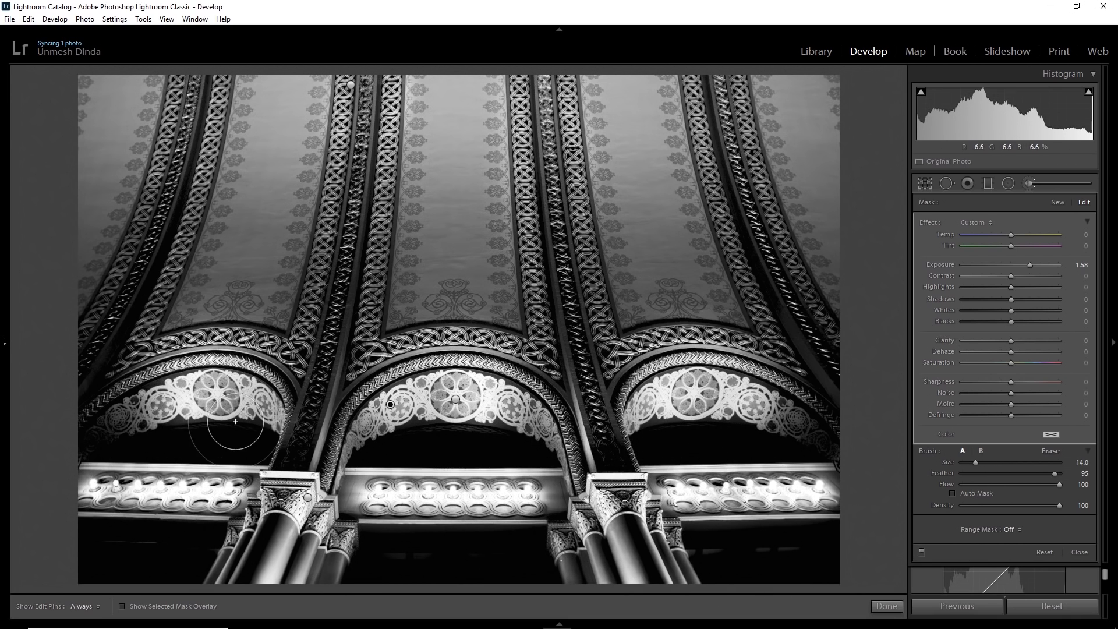
{"action": "scroll", "coordinate": [248, 438], "scroll_direction": "down", "scroll_amount": 2}
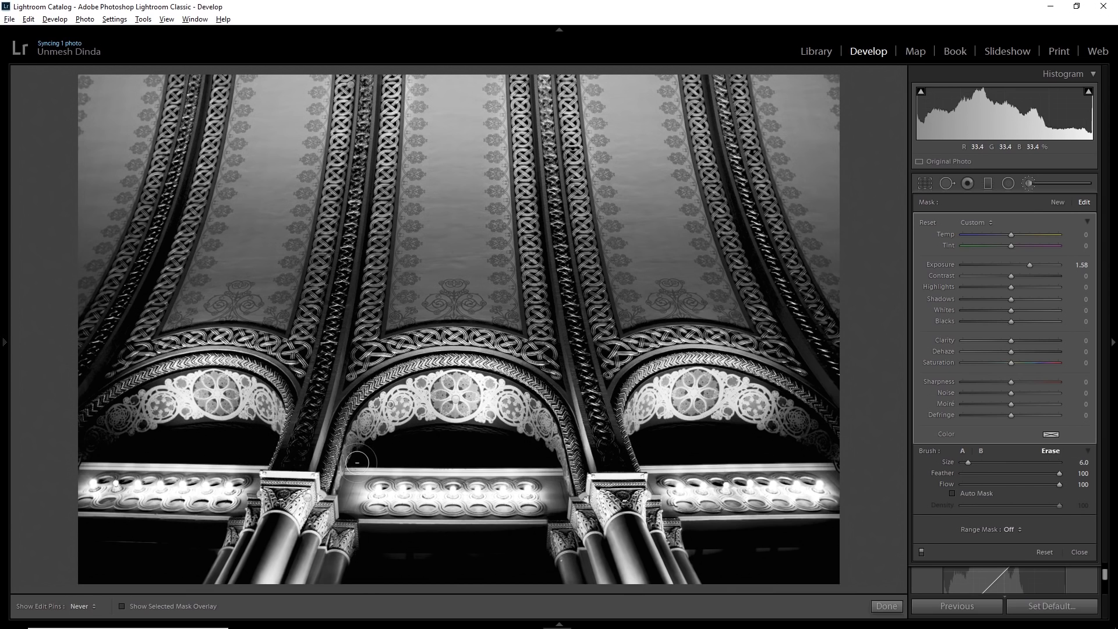
{"action": "key", "text": "ctrl+z"}
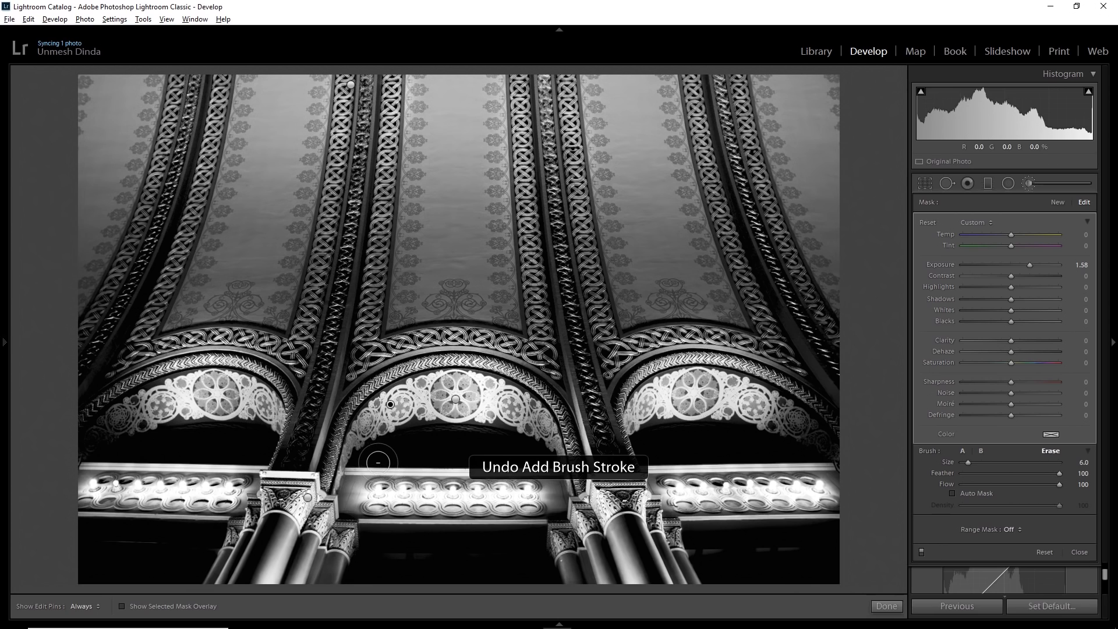
{"action": "key", "text": "alt"}
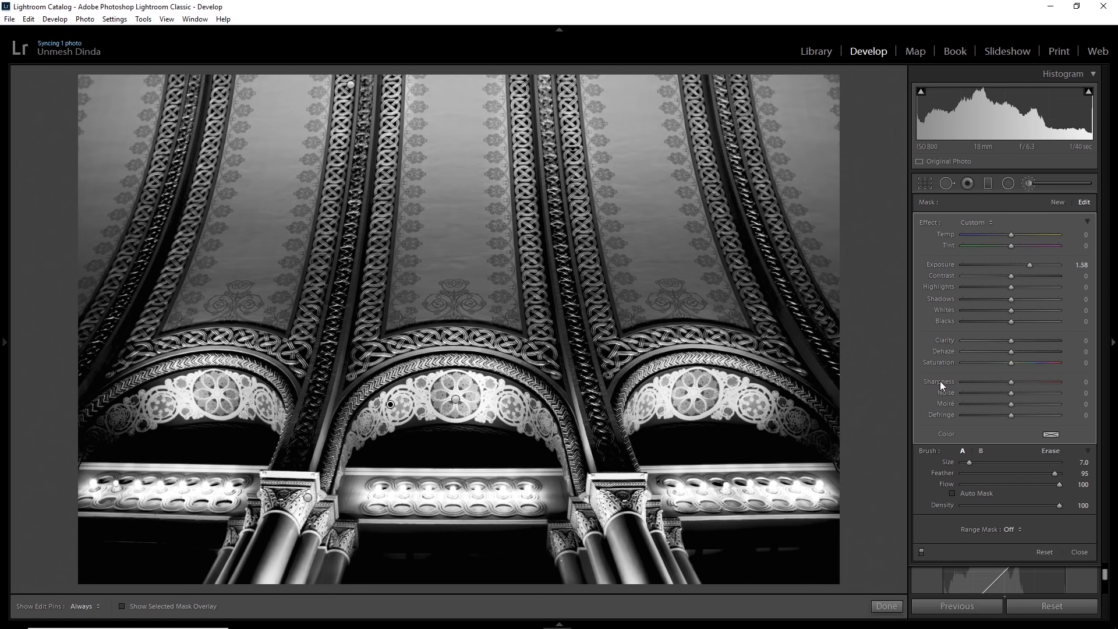
Adjust the fan panel mask to Exposure 0.80 and Clarity 25.
{"action": "double_click", "coordinate": [1017, 266]}
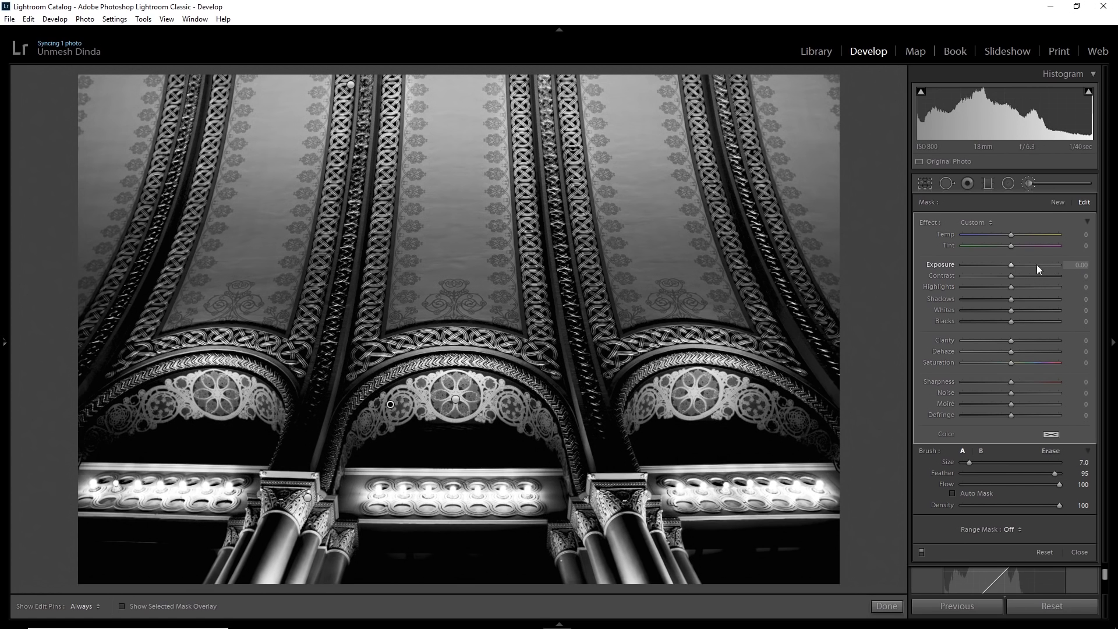
{"action": "left_click_drag", "start_coordinate": [1011, 264], "coordinate": [1021, 265]}
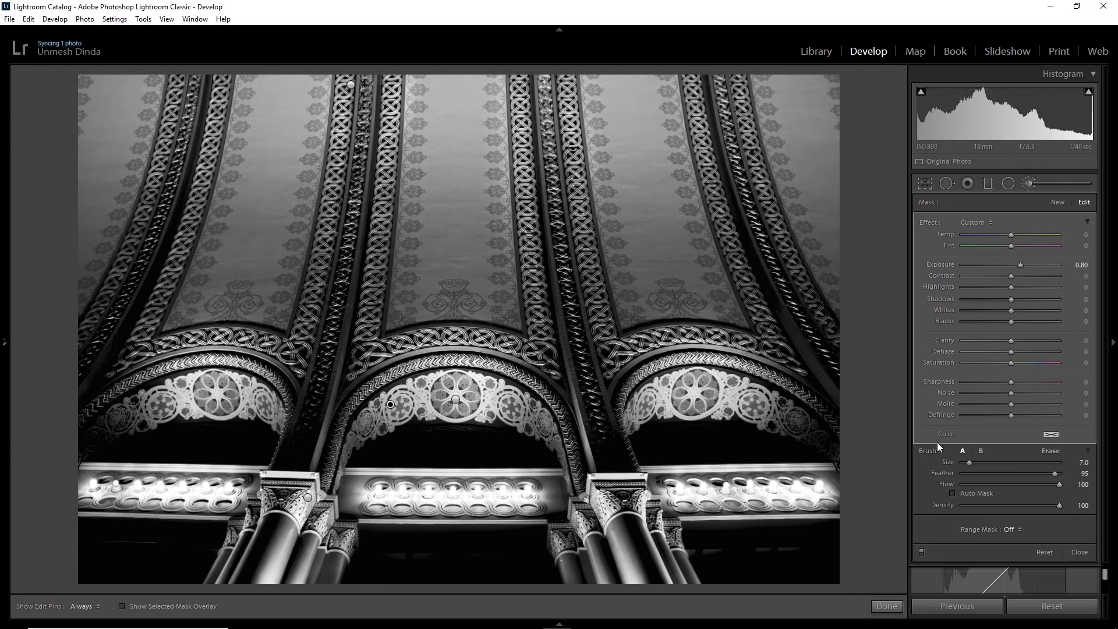
{"action": "left_click_drag", "start_coordinate": [1011, 340], "coordinate": [1025, 341]}
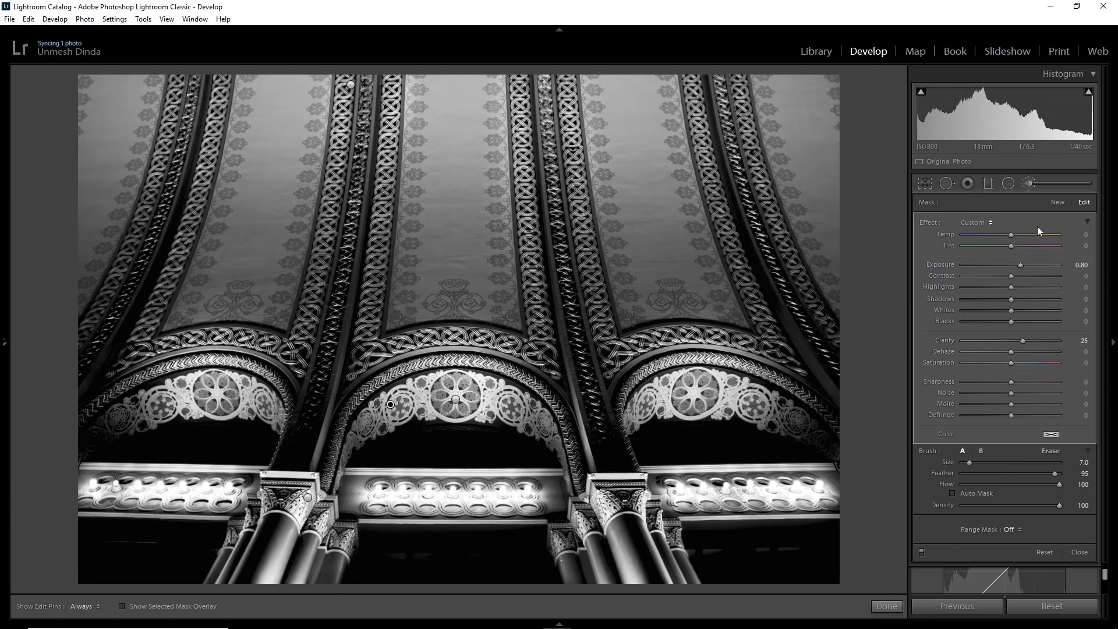
Start another brush mask at size 8, with all effects reset and Clarity set to 100.
{"action": "left_click", "coordinate": [1057, 203]}
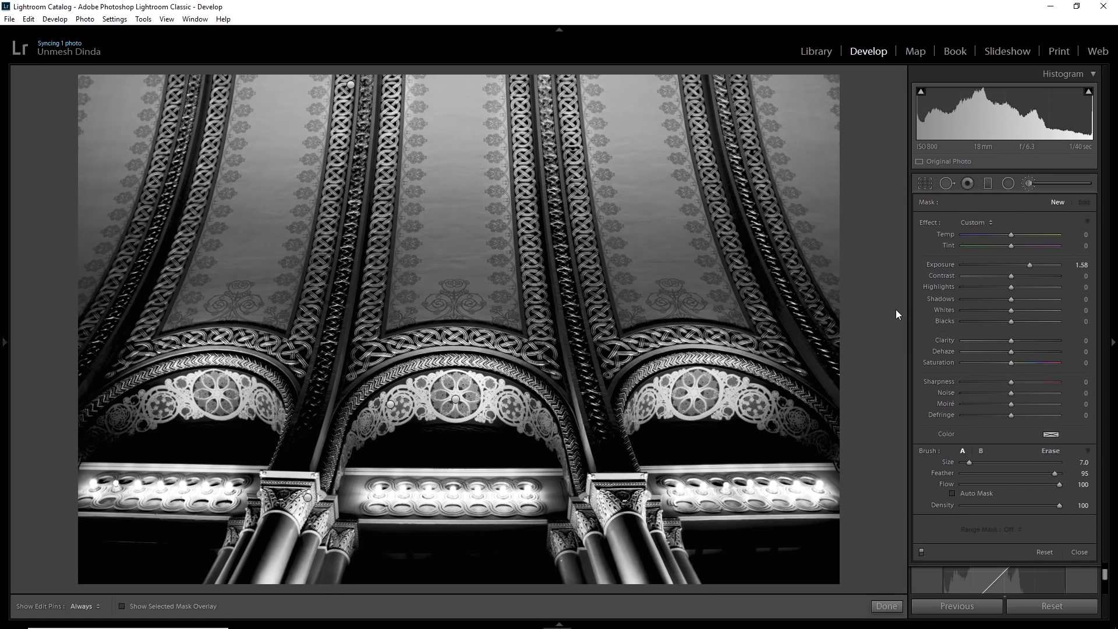
{"action": "key", "text": "]"}
{"action": "key", "text": "]"}
{"action": "key", "text": "]"}
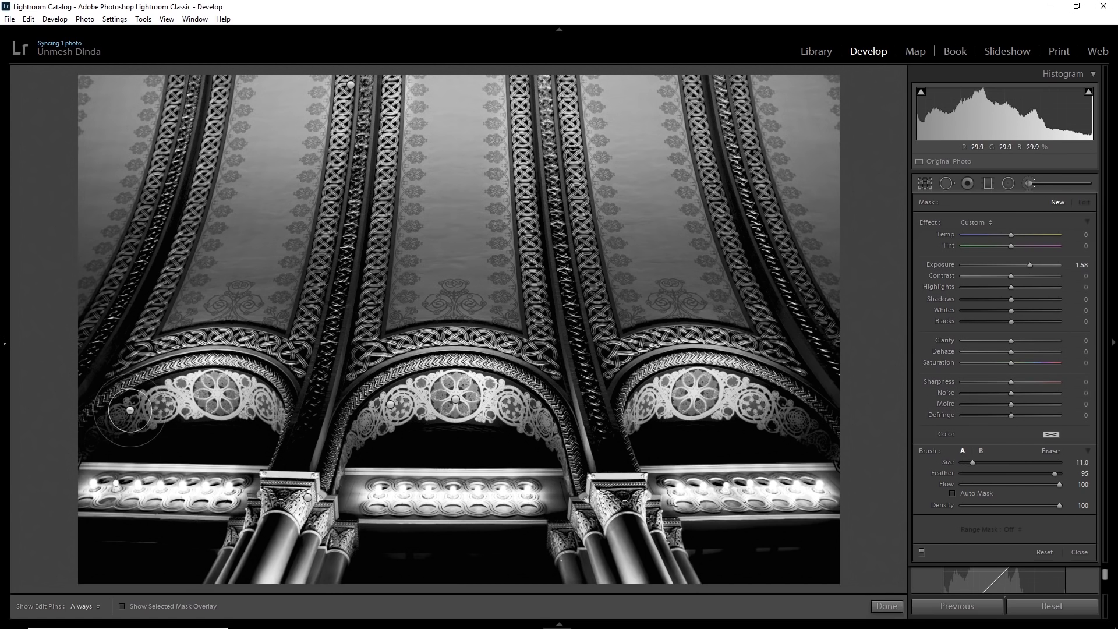
{"action": "key", "text": "bracketleft"}
{"action": "key", "text": "bracketleft"}
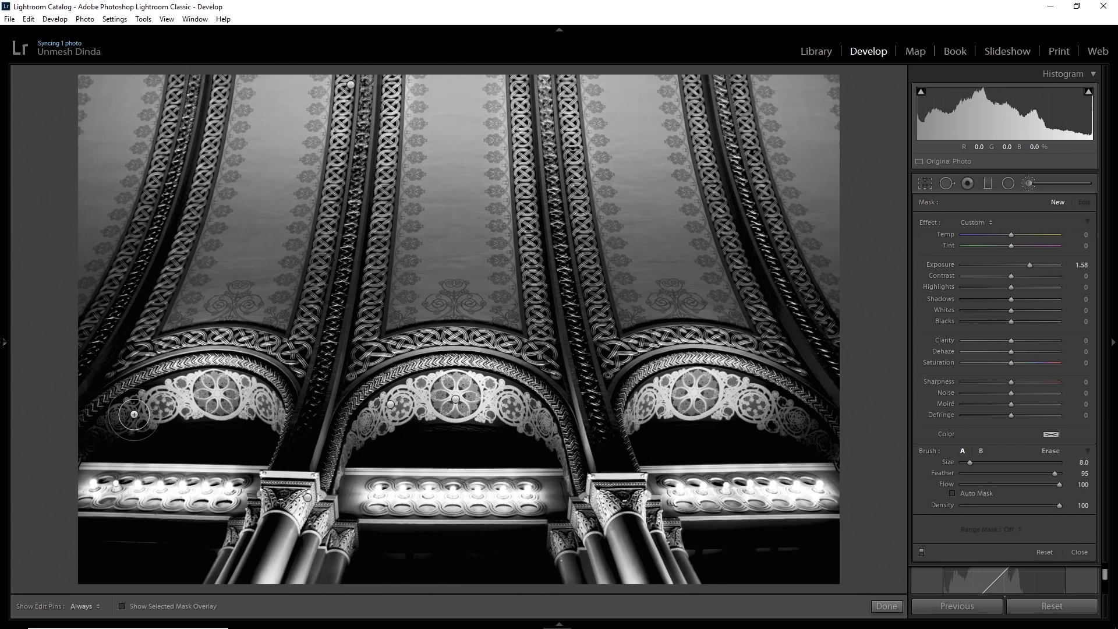
{"action": "double_click", "coordinate": [931, 221]}
{"action": "left_click_drag", "start_coordinate": [1012, 340], "coordinate": [1077, 335]}
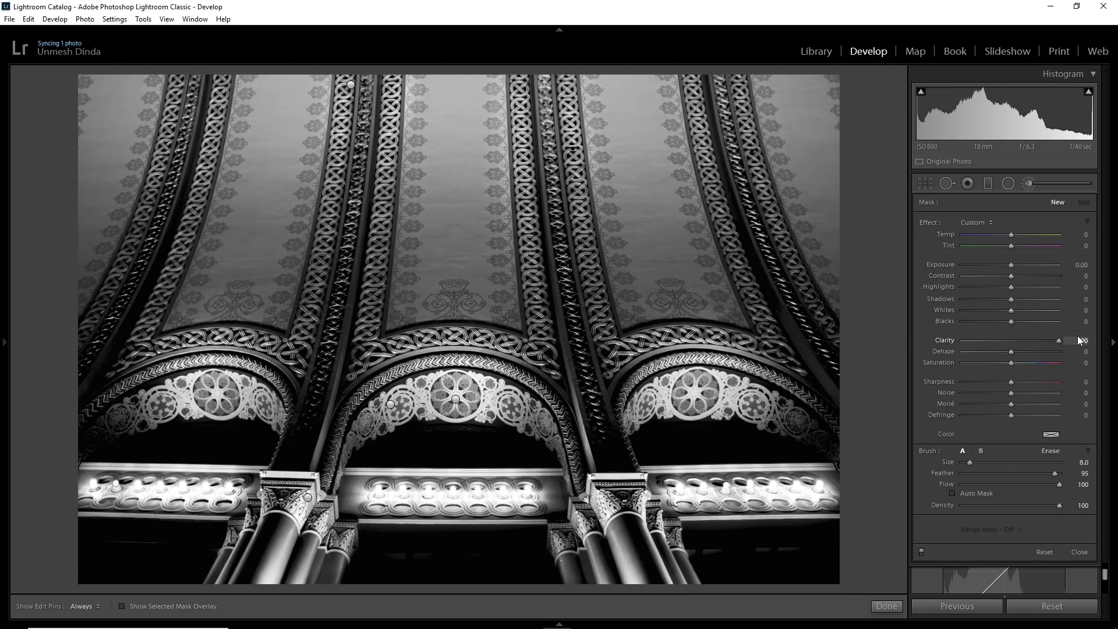
Paint the Clarity mask over the ornamental fan panels in the arches, resizing the brush between 10 and 5 to fit.
{"action": "key", "text": "bracketright"}
{"action": "mouse_move", "coordinate": [132, 418]}
{"action": "left_mouse_down"}
{"action": "mouse_move", "coordinate": [224, 397]}
{"action": "mouse_move", "coordinate": [260, 413]}
{"action": "mouse_move", "coordinate": [509, 431]}
{"action": "left_mouse_up"}
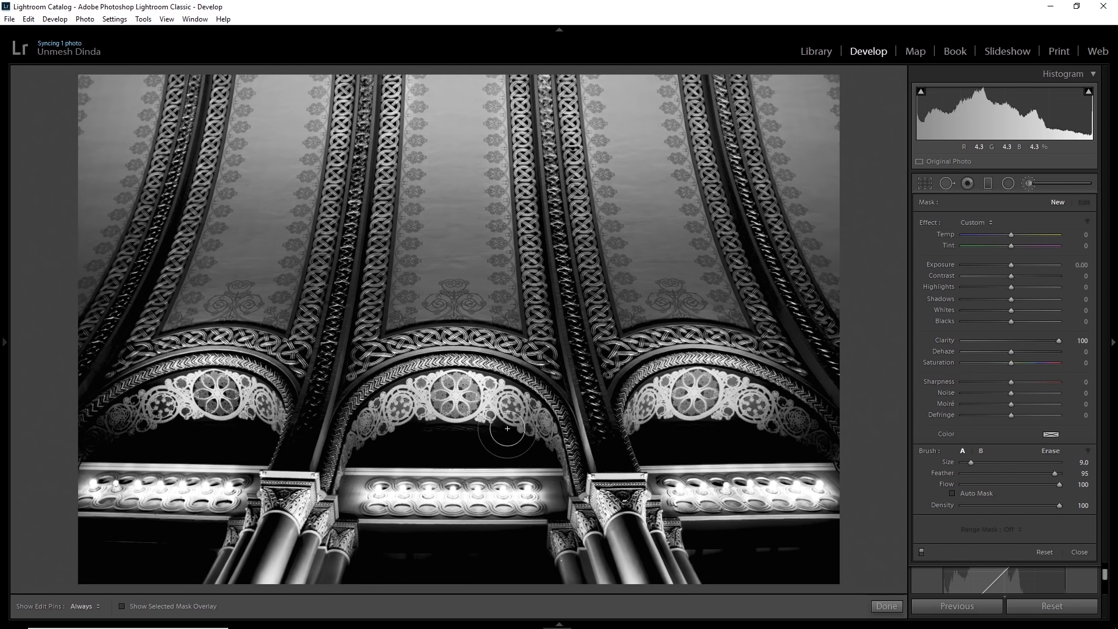
{"action": "key", "text": "bracketright"}
{"action": "mouse_move", "coordinate": [410, 426]}
{"action": "left_mouse_down"}
{"action": "mouse_move", "coordinate": [395, 417]}
{"action": "mouse_move", "coordinate": [805, 419]}
{"action": "mouse_move", "coordinate": [791, 385]}
{"action": "mouse_move", "coordinate": [626, 417]}
{"action": "mouse_move", "coordinate": [398, 369]}
{"action": "mouse_move", "coordinate": [504, 374]}
{"action": "left_mouse_up"}
{"action": "key", "text": "bracketleft"}
{"action": "key", "text": "bracketleft"}
{"action": "key", "text": "bracketleft"}
{"action": "key", "text": "bracketleft"}
{"action": "key", "text": "bracketleft"}
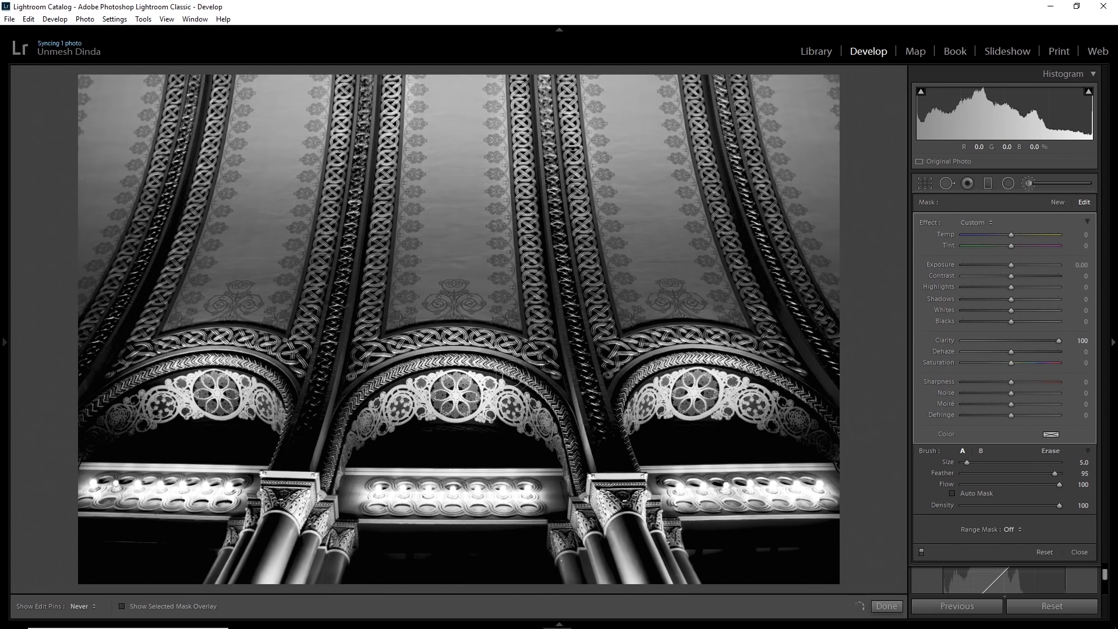
Extend the Clarity mask over the lit balustrade bands with a brush of about size 12, and set its Highlights to -28.
{"action": "key", "text": "bracketright"}
{"action": "key", "text": "bracketright"}
{"action": "key", "text": "bracketright"}
{"action": "key", "text": "h"}
{"action": "key", "text": "bracketright"}
{"action": "key", "text": "bracketright"}
{"action": "key", "text": "bracketright"}
{"action": "key", "text": "bracketright"}
{"action": "key", "text": "bracketright"}
{"action": "key", "text": "h"}
{"action": "key", "text": "bracketleft"}
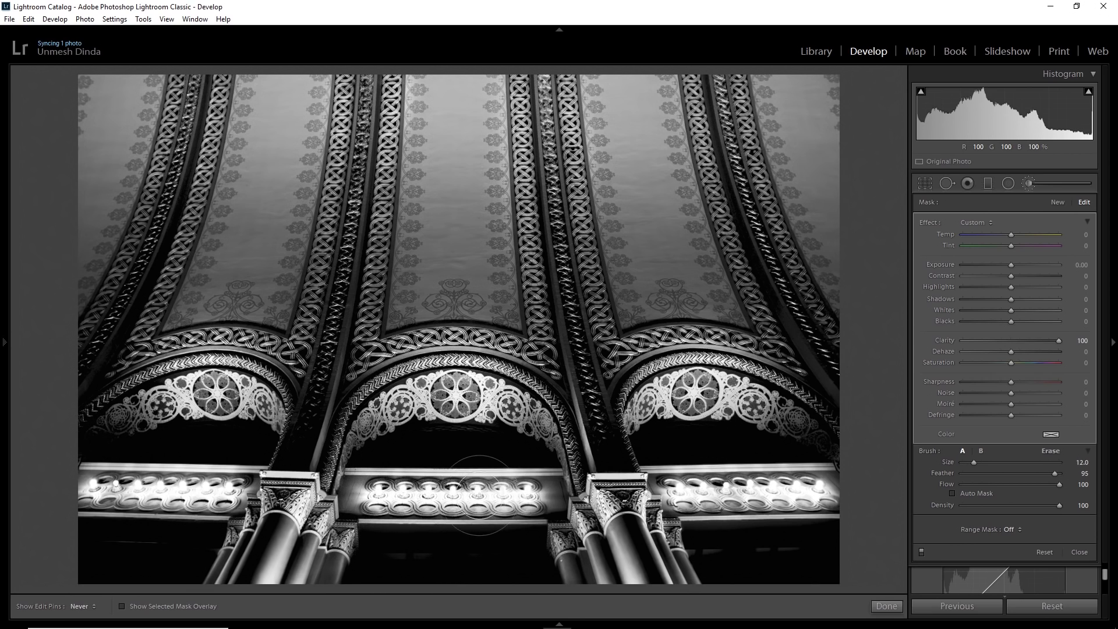
{"action": "key", "text": "h"}
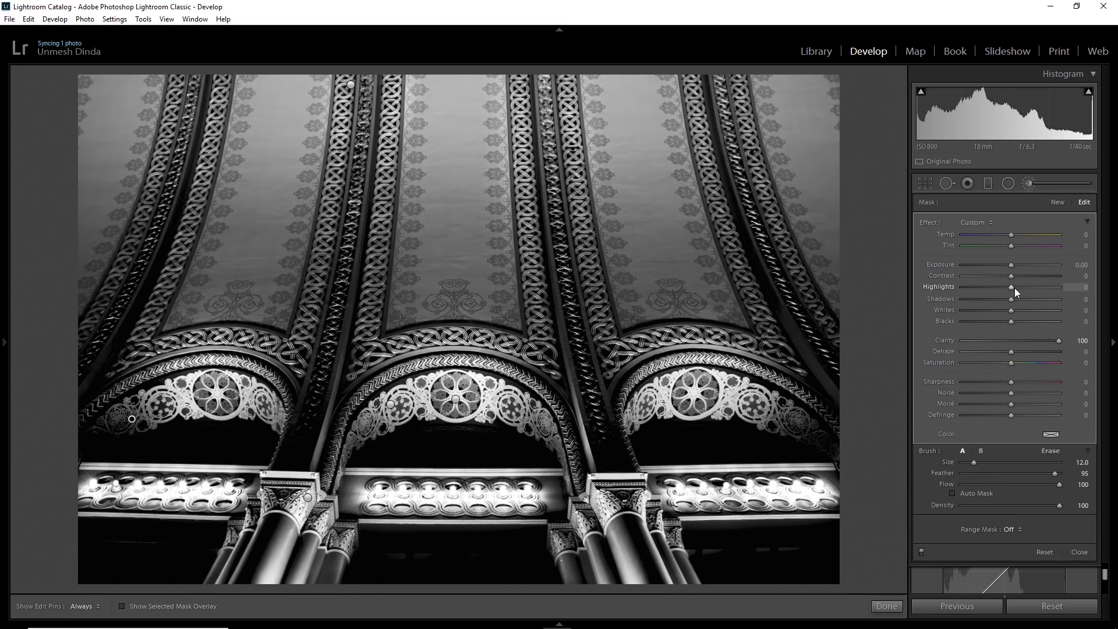
{"action": "left_click_drag", "start_coordinate": [1011, 286], "coordinate": [992, 284]}
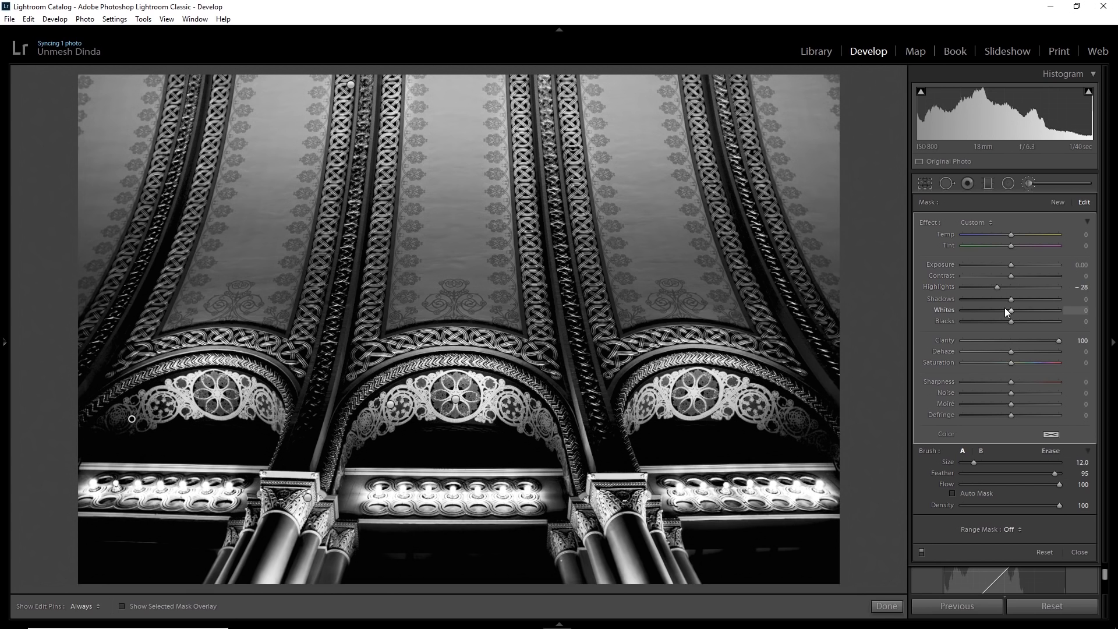
Start a new size 14 brush mask with Clarity reset to 0 and Exposure set to 1.09.
{"action": "left_click", "coordinate": [1058, 201]}
{"action": "scroll", "coordinate": [96, 480], "scroll_direction": "up", "scroll_amount": 1}
{"action": "scroll", "coordinate": [96, 481], "scroll_direction": "up", "scroll_amount": 1}
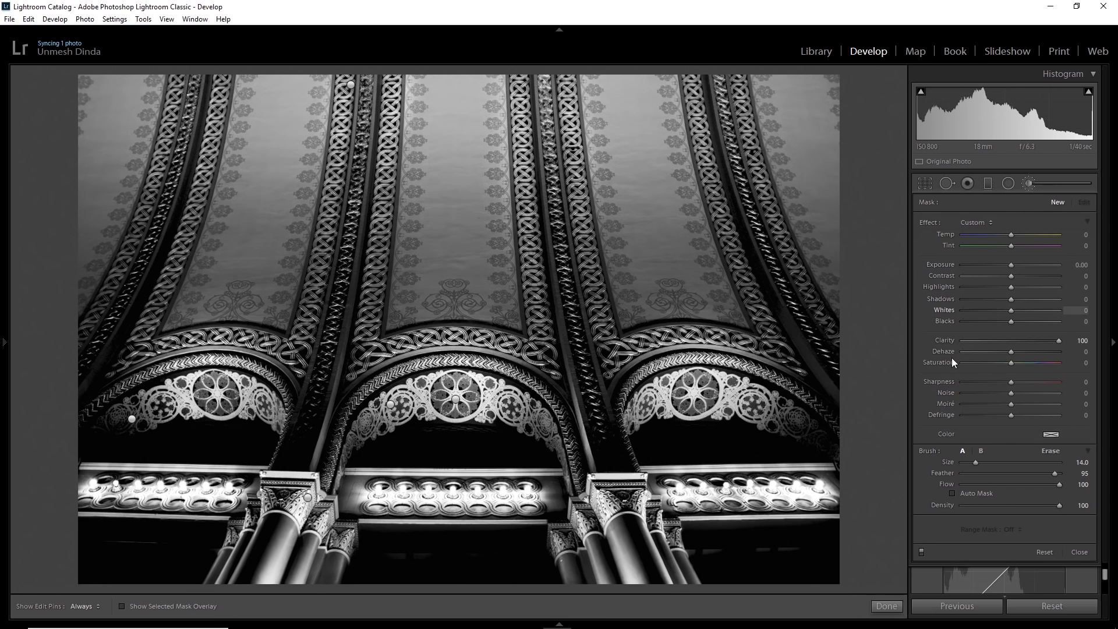
{"action": "double_click", "coordinate": [945, 340]}
{"action": "left_click_drag", "start_coordinate": [1016, 267], "coordinate": [1019, 264]}
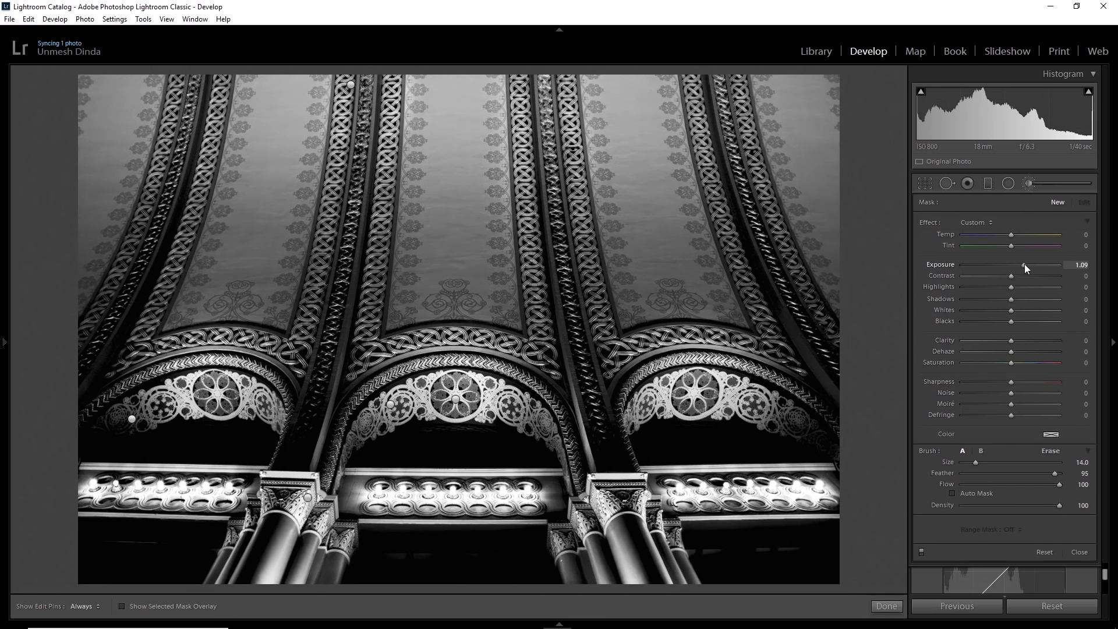
Dab the Exposure mask over each lamp in the left balustrade band with a brush of size 13 to 14.
{"action": "left_click", "coordinate": [93, 483]}
{"action": "scroll", "coordinate": [110, 484], "scroll_direction": "down", "scroll_amount": 1}
{"action": "left_click", "coordinate": [116, 484]}
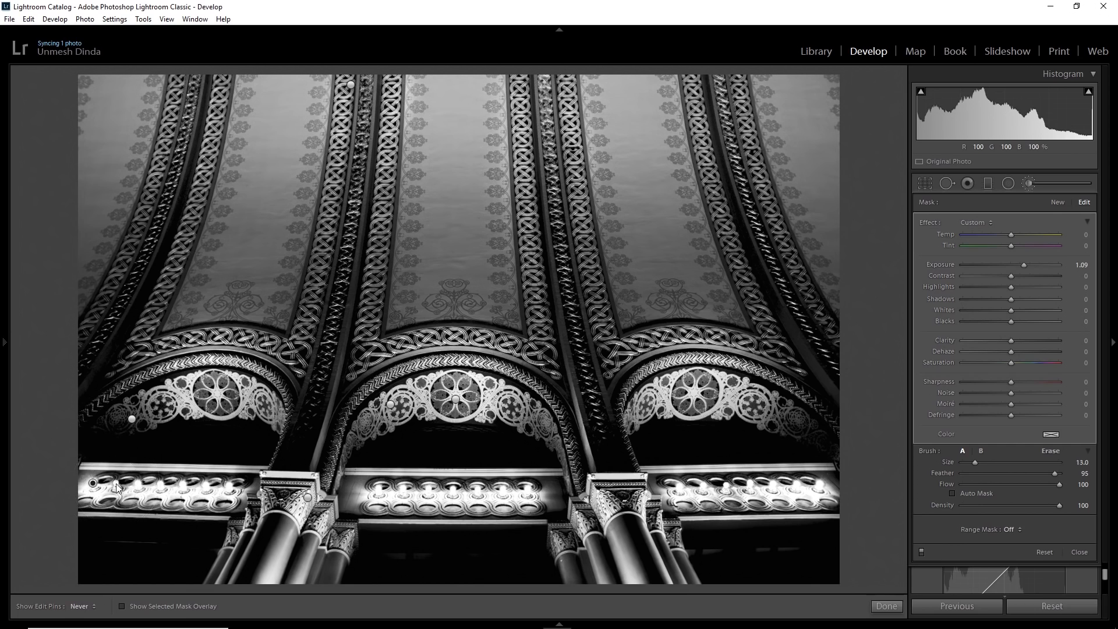
{"action": "left_click", "coordinate": [138, 484]}
{"action": "left_click", "coordinate": [160, 484]}
{"action": "scroll", "coordinate": [184, 484], "scroll_direction": "up", "scroll_amount": 1}
{"action": "left_click", "coordinate": [188, 484]}
{"action": "left_click", "coordinate": [214, 483]}
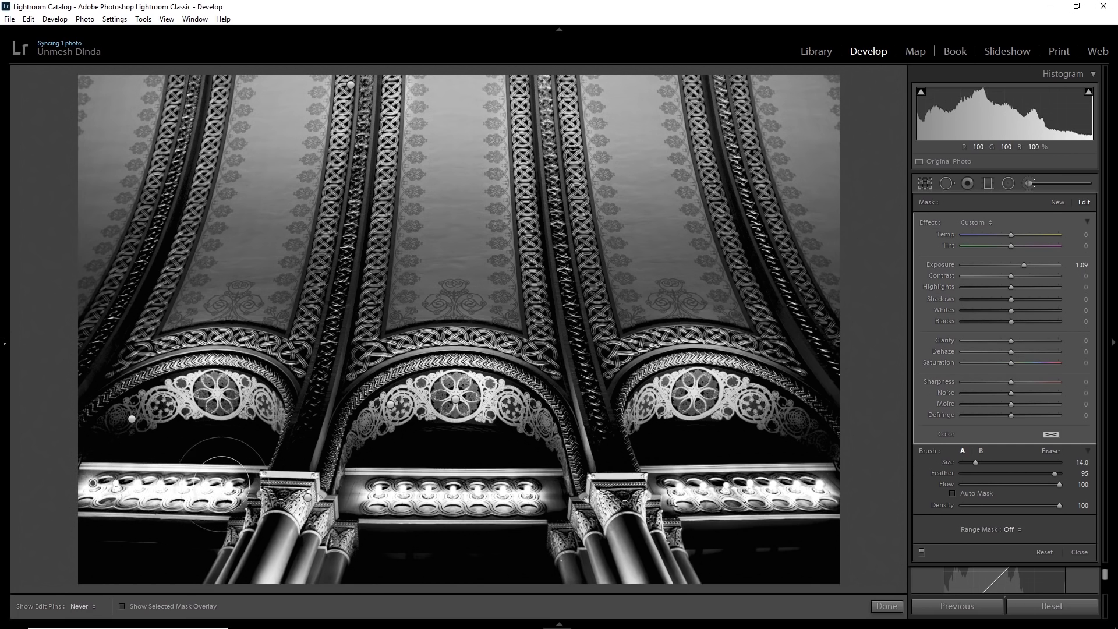
{"action": "left_click", "coordinate": [239, 486]}
Extend the Exposure mask over the row of lamps in the middle balustrade band with the size 14 brush.
{"action": "left_click", "coordinate": [381, 488]}
{"action": "left_click", "coordinate": [400, 488]}
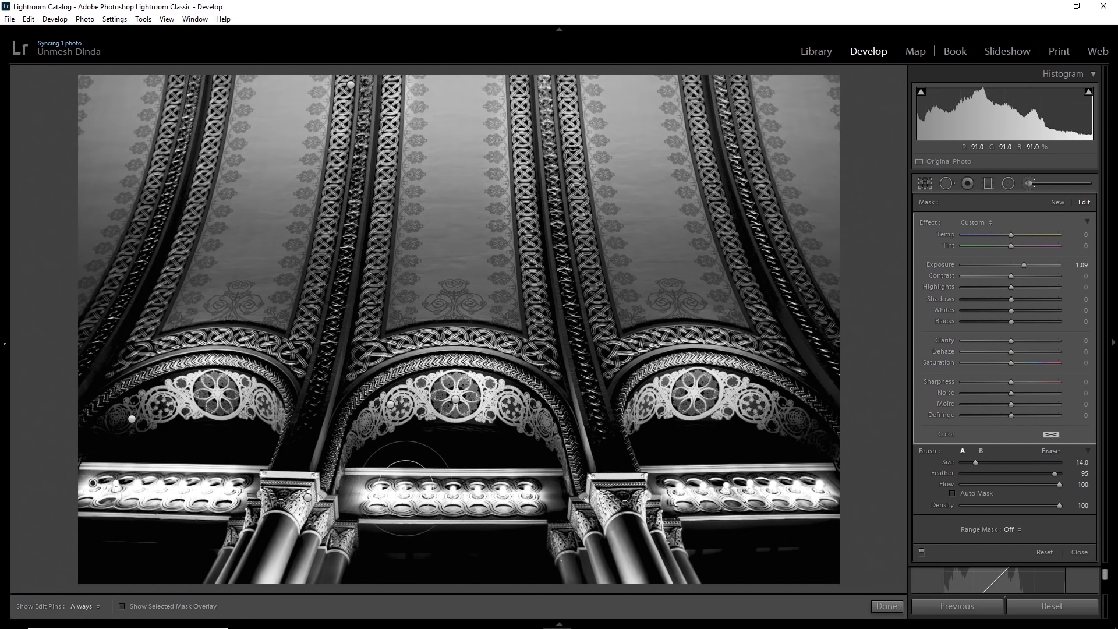
{"action": "left_click", "coordinate": [432, 489]}
{"action": "left_click", "coordinate": [456, 489]}
{"action": "left_click", "coordinate": [477, 489]}
{"action": "left_click", "coordinate": [508, 490]}
{"action": "left_click", "coordinate": [530, 491]}
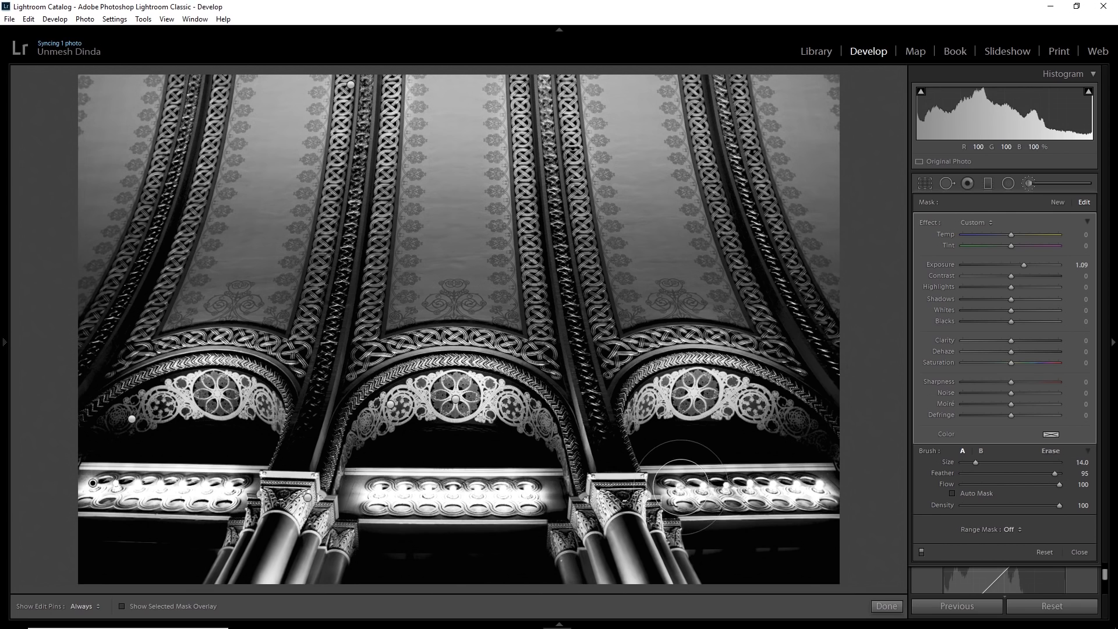
Extend the Exposure mask over the row of lamps in the right balustrade band with the size 14 brush.
{"action": "left_click", "coordinate": [681, 487]}
{"action": "left_click", "coordinate": [703, 489]}
{"action": "left_click", "coordinate": [728, 490]}
{"action": "left_click", "coordinate": [752, 490]}
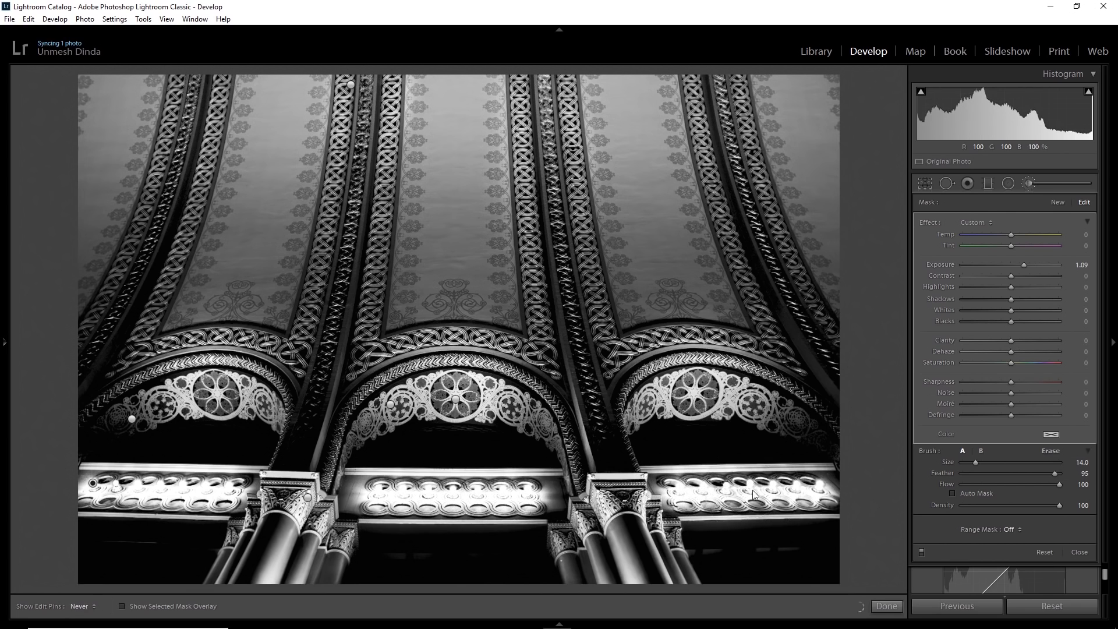
{"action": "left_click", "coordinate": [776, 492]}
{"action": "left_click", "coordinate": [799, 492]}
{"action": "left_click", "coordinate": [820, 494]}
{"action": "key", "text": "h"}
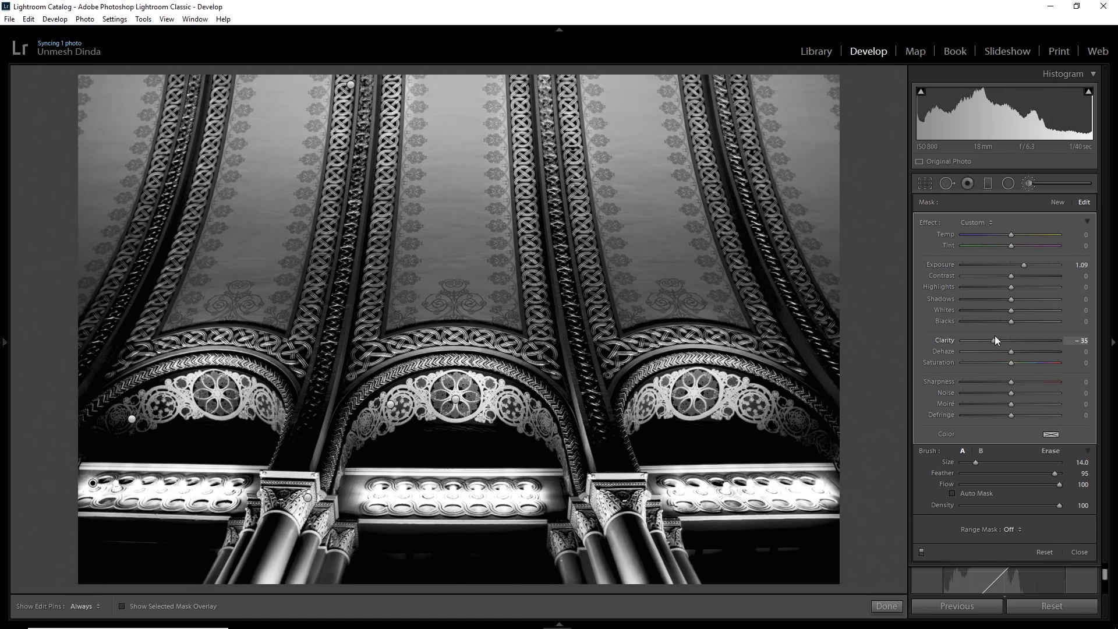
Try negative Clarity and negative Dehaze on the lamp mask, and reset both to 0.
{"action": "left_click_drag", "start_coordinate": [995, 336], "coordinate": [895, 333]}
{"action": "double_click", "coordinate": [944, 339]}
{"action": "left_click_drag", "start_coordinate": [1010, 351], "coordinate": [984, 351]}
{"action": "double_click", "coordinate": [947, 354]}
Set the lamp mask's Exposure to 0.27 and its Whites to -3.
{"action": "left_click_drag", "start_coordinate": [1025, 264], "coordinate": [1014, 265]}
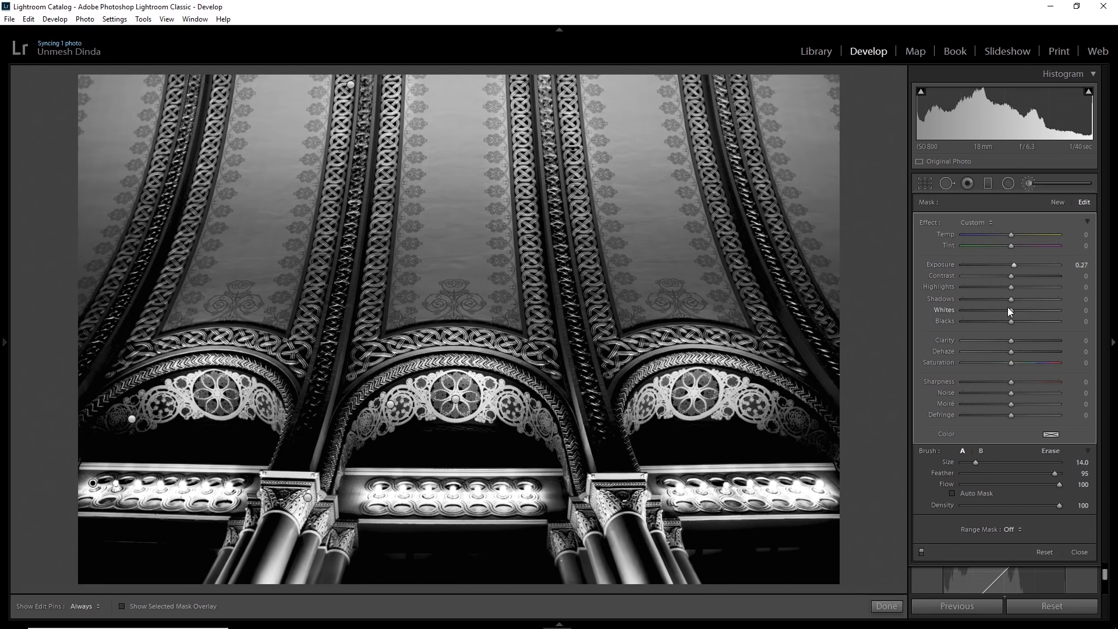
{"action": "left_click_drag", "start_coordinate": [1001, 309], "coordinate": [1009, 310]}
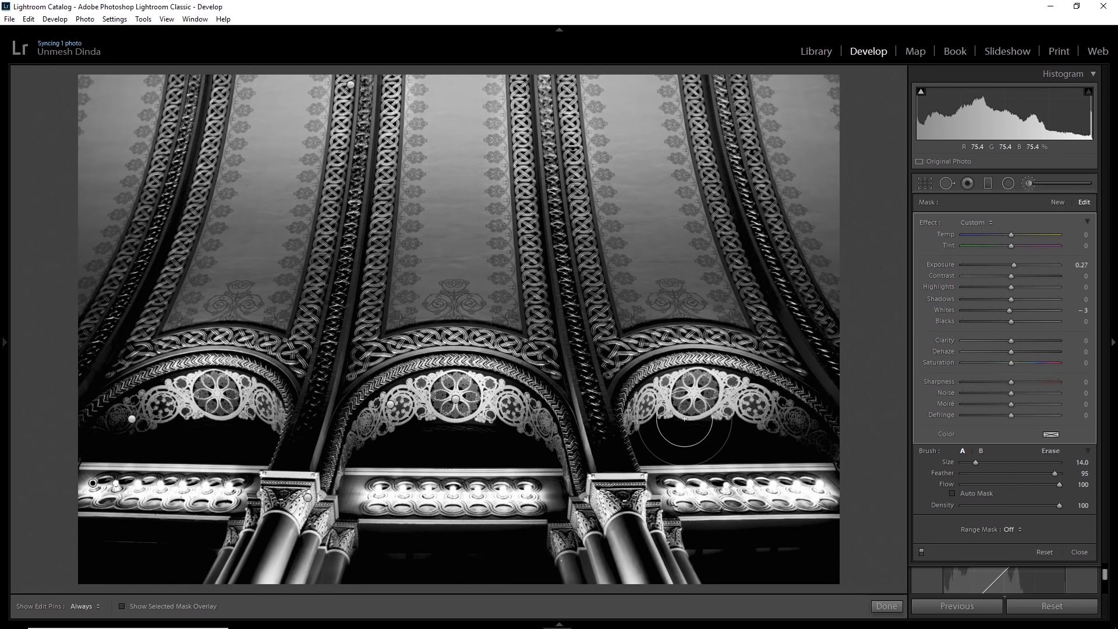
Add a graduated filter with Exposure 0.90 over the ceiling, widening its gradient and shifting it down to the lamp bands.
{"action": "left_click", "coordinate": [987, 184]}
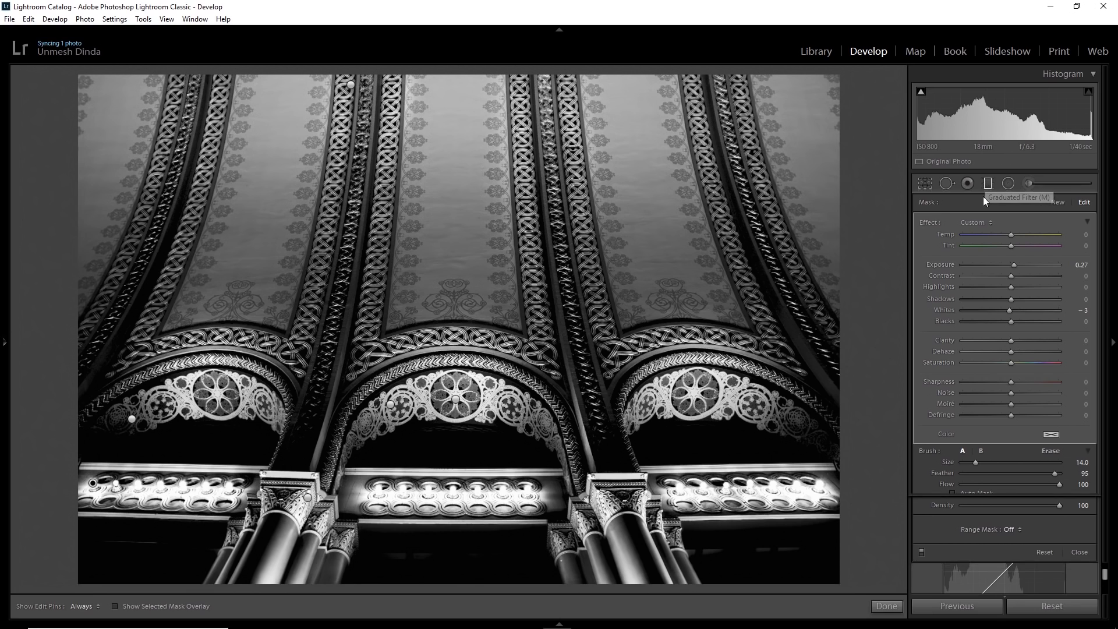
{"action": "left_click", "coordinate": [466, 212]}
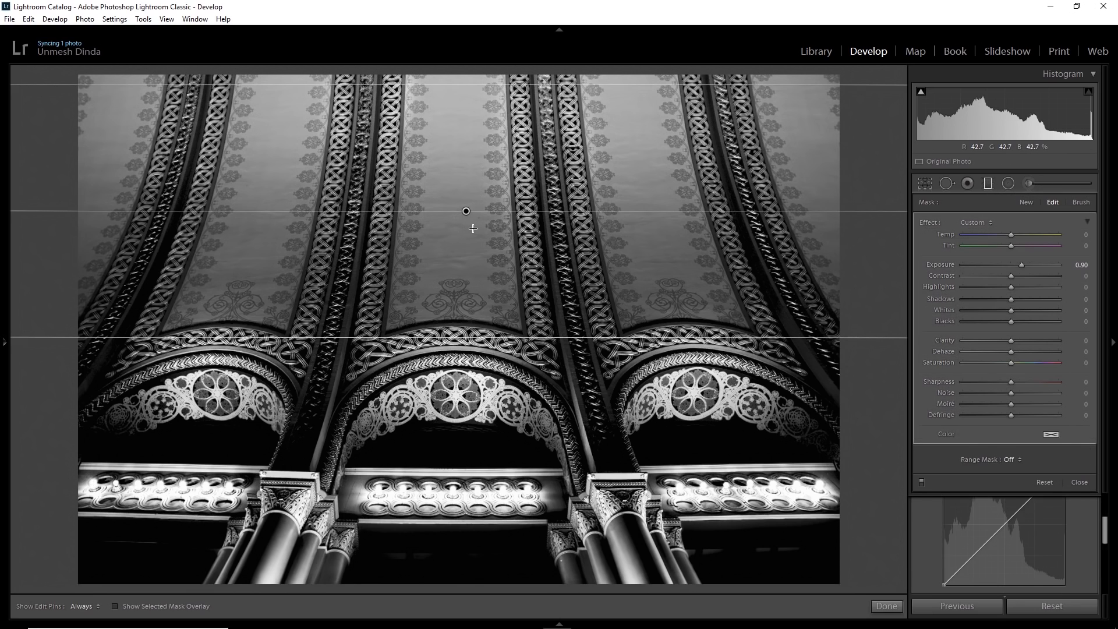
{"action": "left_click_drag", "start_coordinate": [479, 339], "coordinate": [481, 420]}
{"action": "left_click_drag", "start_coordinate": [465, 252], "coordinate": [465, 209]}
{"action": "left_click_drag", "start_coordinate": [473, 377], "coordinate": [473, 444]}
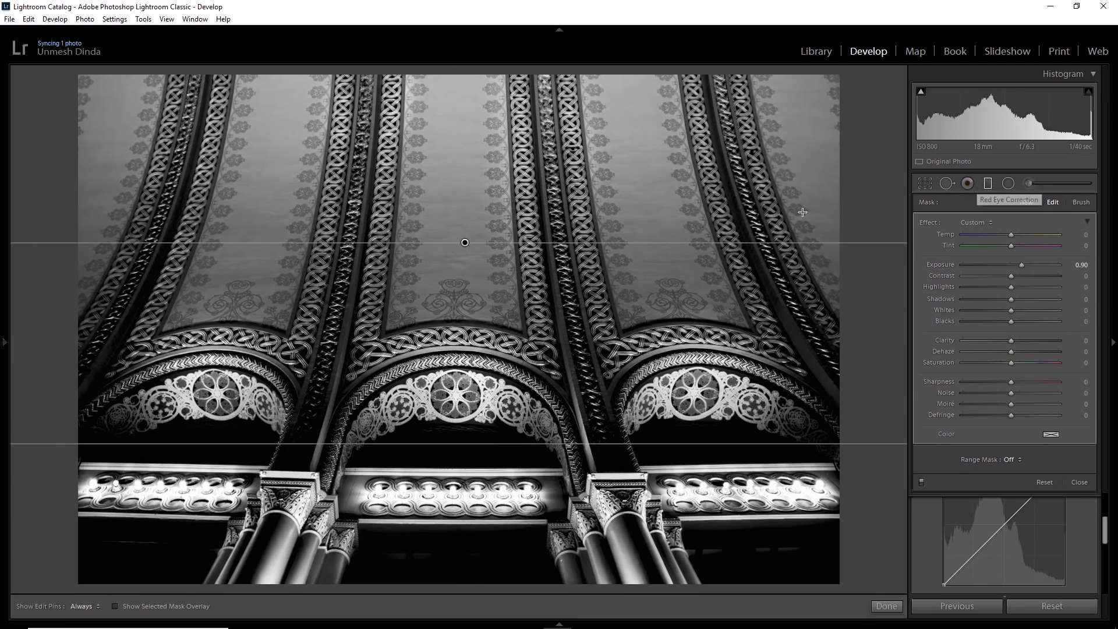
{"action": "left_click_drag", "start_coordinate": [465, 243], "coordinate": [471, 281]}
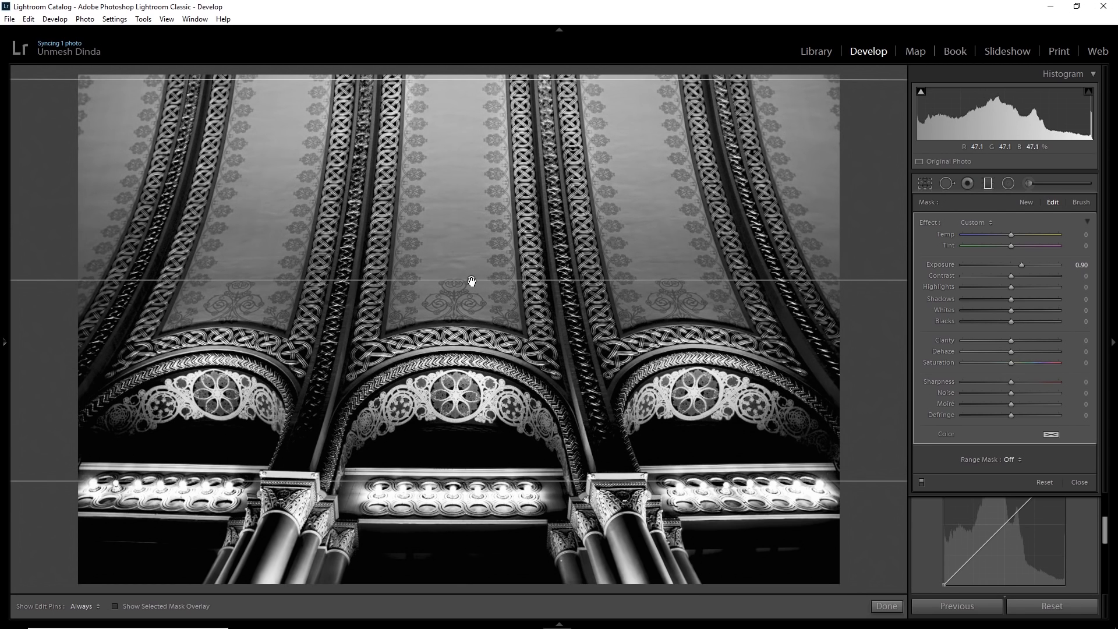
{"action": "left_click", "coordinate": [986, 184]}
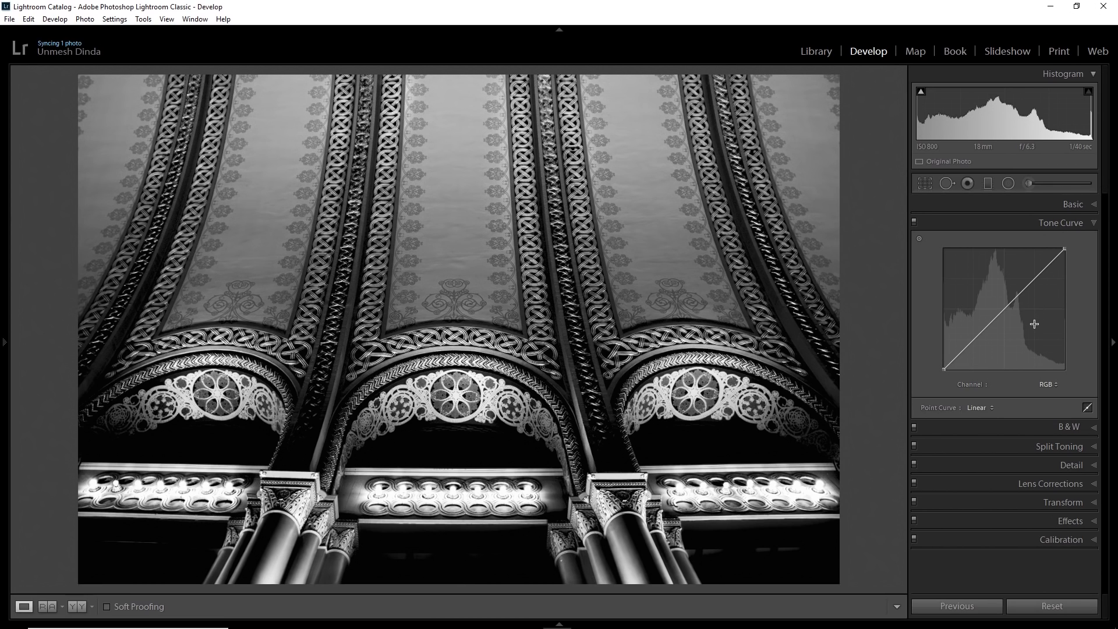
Set the sharpening Amount to 114 while inspecting the central arch close up.
{"action": "left_click", "coordinate": [1043, 465]}
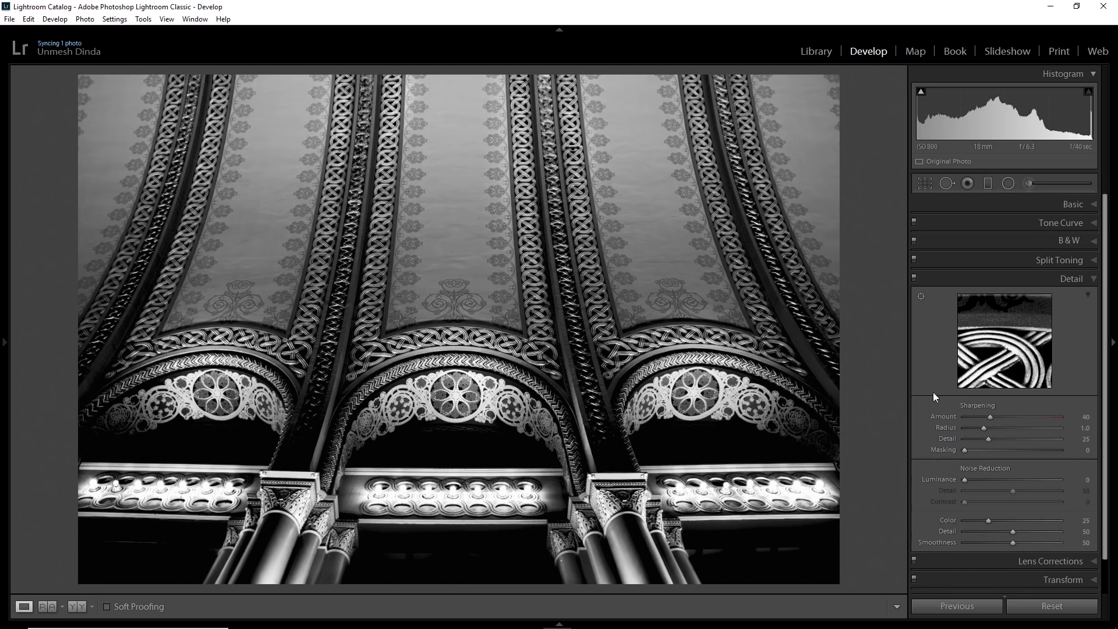
{"action": "left_click", "coordinate": [479, 369]}
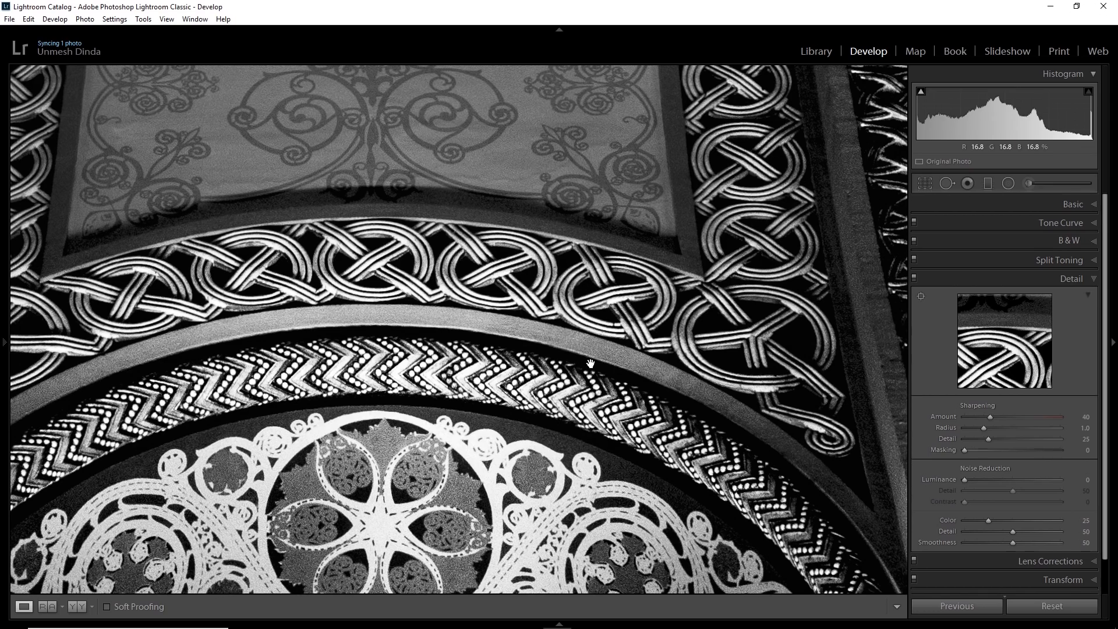
{"action": "left_click_drag", "start_coordinate": [999, 418], "coordinate": [1046, 417]}
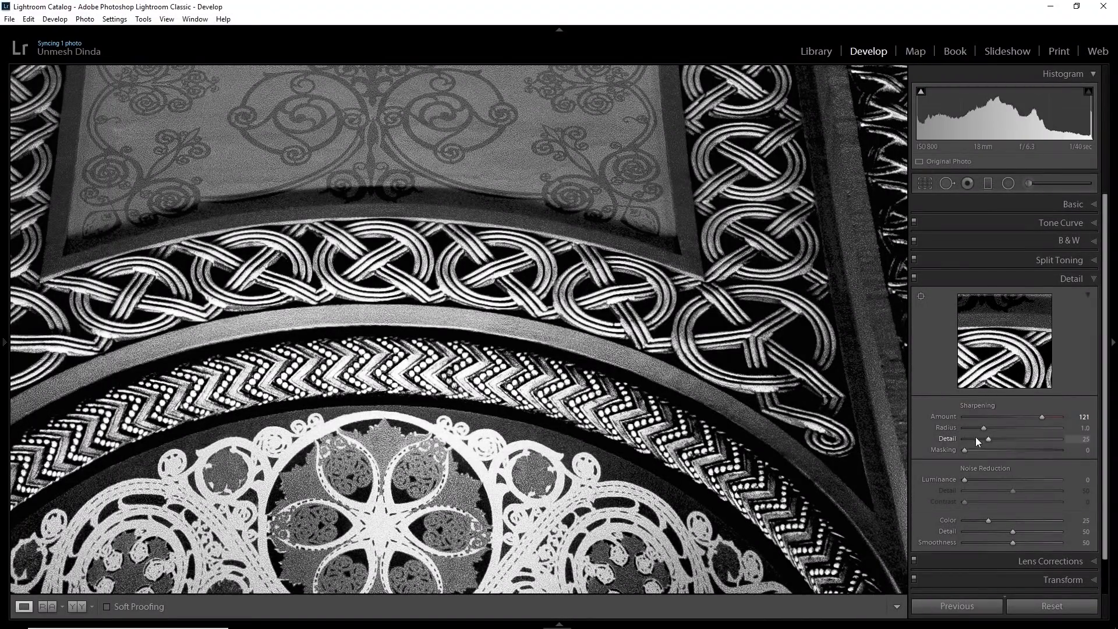
{"action": "left_click_drag", "start_coordinate": [1035, 416], "coordinate": [1037, 417]}
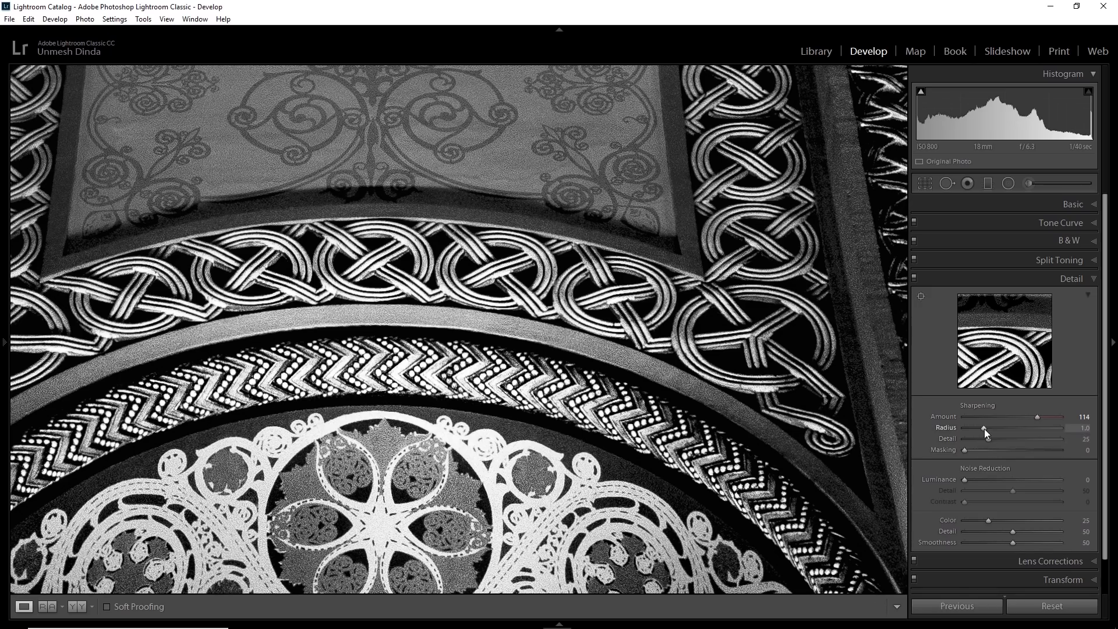
Set the sharpening Radius to 1.1, testing both wide and narrow radii against the grayscale edge preview.
{"action": "left_click_drag", "start_coordinate": [984, 429], "coordinate": [1018, 428]}
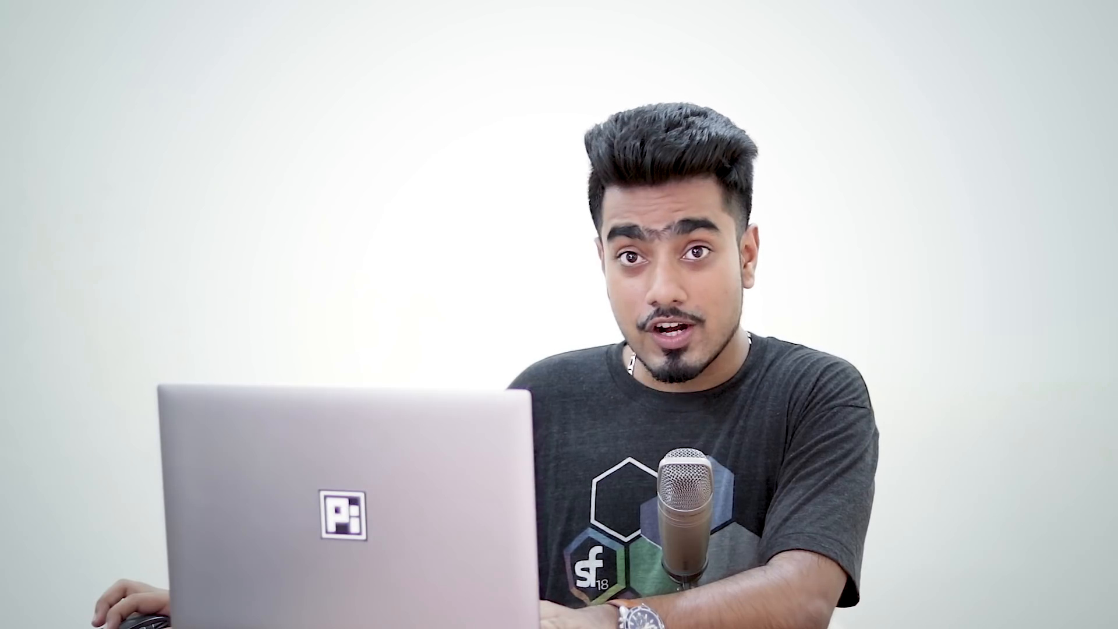
{"action": "left_click_drag", "start_coordinate": [1018, 427], "coordinate": [963, 430]}
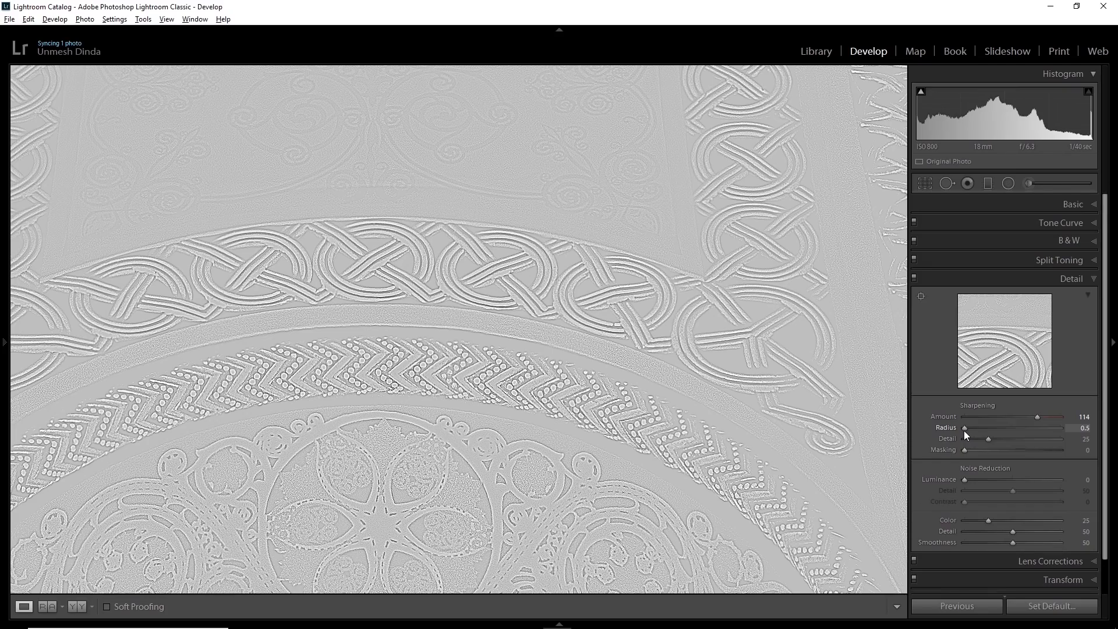
{"action": "mouse_move", "coordinate": [964, 430]}
{"action": "left_mouse_down"}
{"action": "mouse_move", "coordinate": [981, 431]}
{"action": "mouse_move", "coordinate": [953, 432]}
{"action": "left_mouse_up"}
{"action": "mouse_move", "coordinate": [968, 429]}
{"action": "left_mouse_down"}
{"action": "mouse_move", "coordinate": [1061, 424]}
{"action": "mouse_move", "coordinate": [987, 423]}
{"action": "left_mouse_up"}
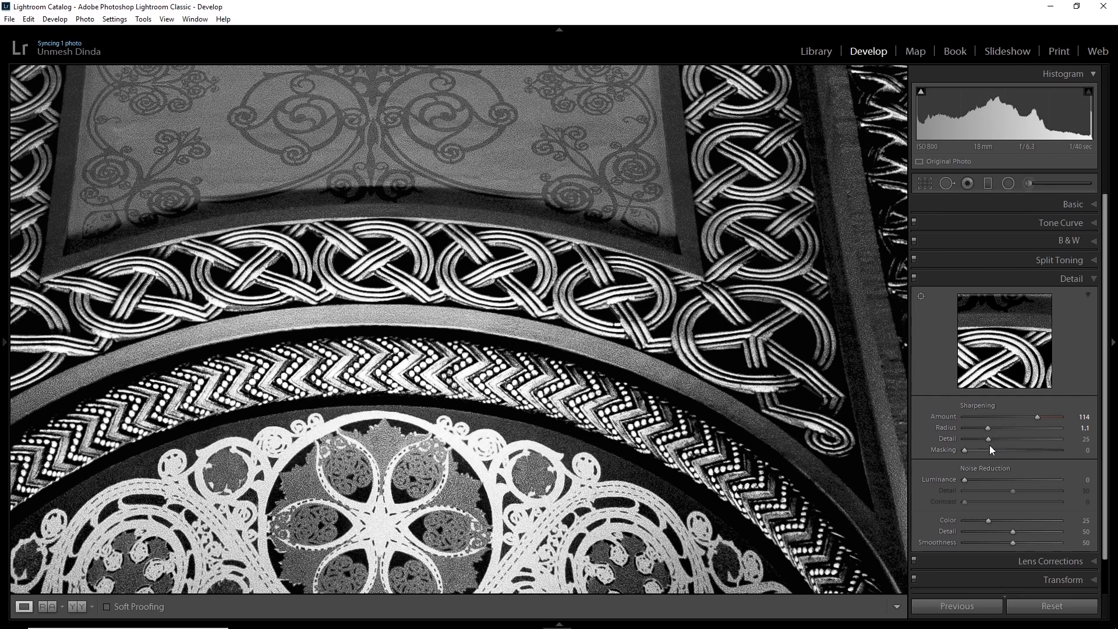
Set the sharpening Detail to 28 using the grayscale preview, and return to the full photo.
{"action": "key", "text": "alt"}
{"action": "left_click_drag", "start_coordinate": [989, 437], "coordinate": [961, 441]}
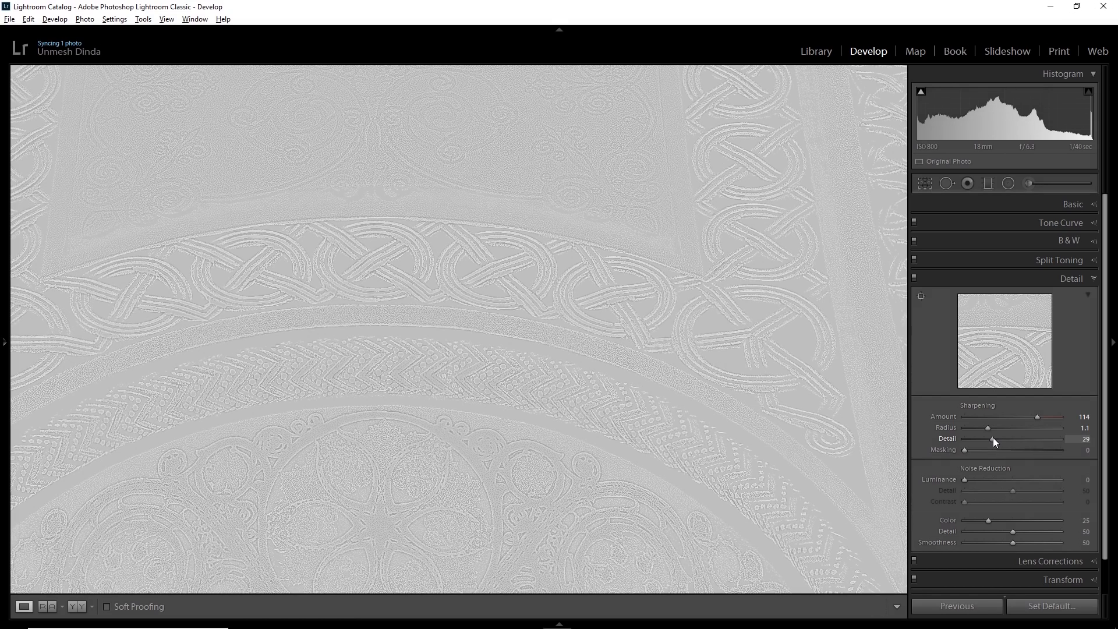
{"action": "left_click_drag", "start_coordinate": [987, 439], "coordinate": [991, 438]}
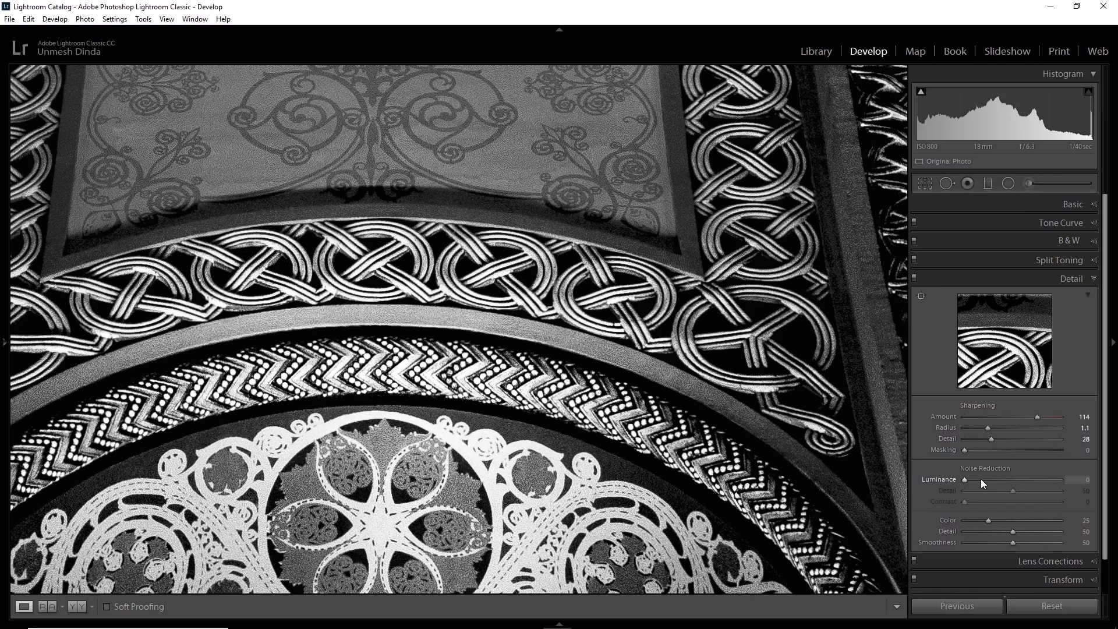
{"action": "left_click", "coordinate": [556, 184]}
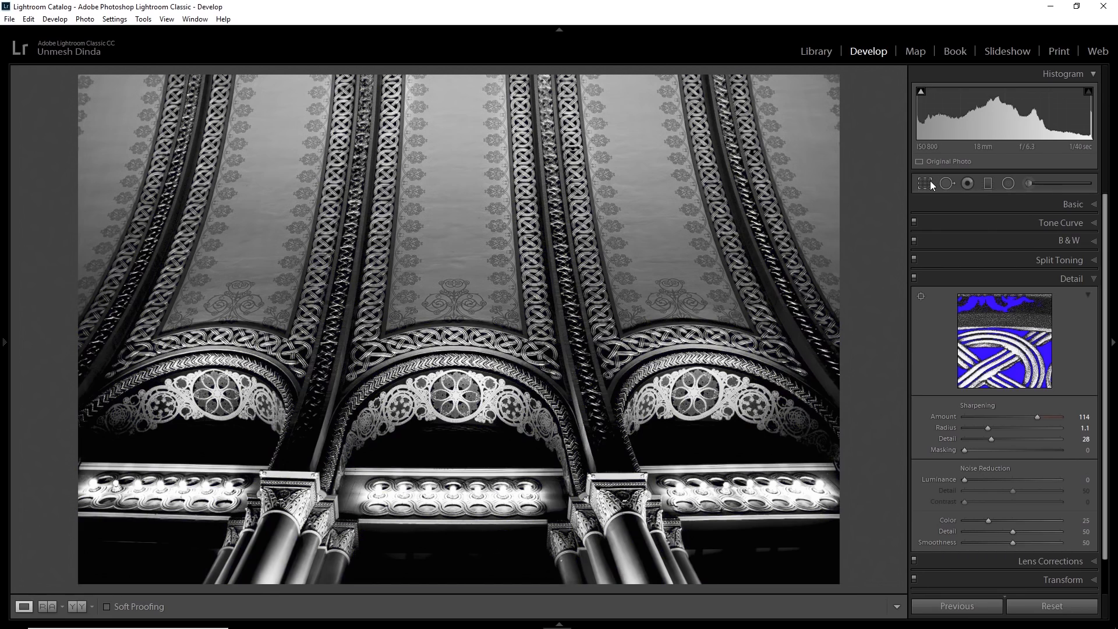
Start cropping the photo with a locked 16 x 9 aspect ratio.
{"action": "left_click", "coordinate": [926, 183]}
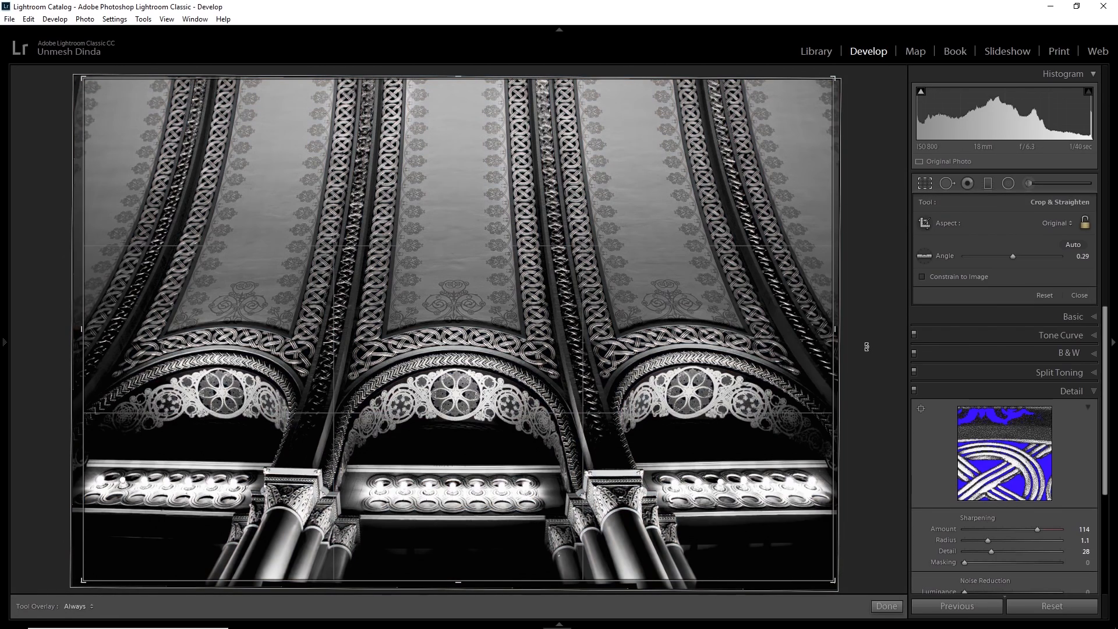
{"action": "left_click", "coordinate": [1067, 225]}
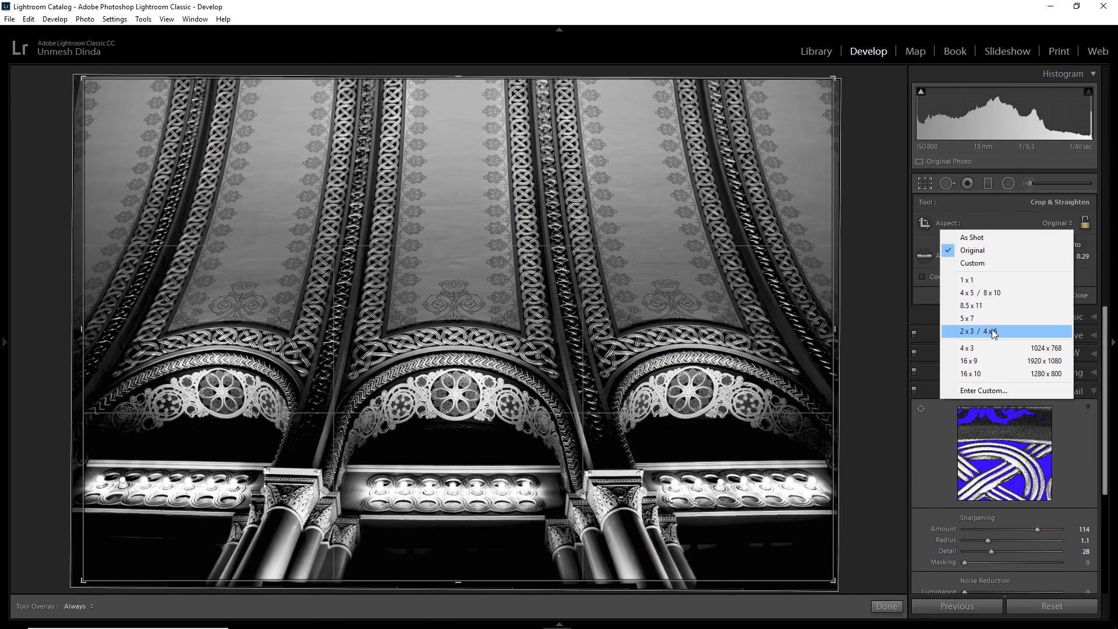
{"action": "left_click", "coordinate": [991, 360]}
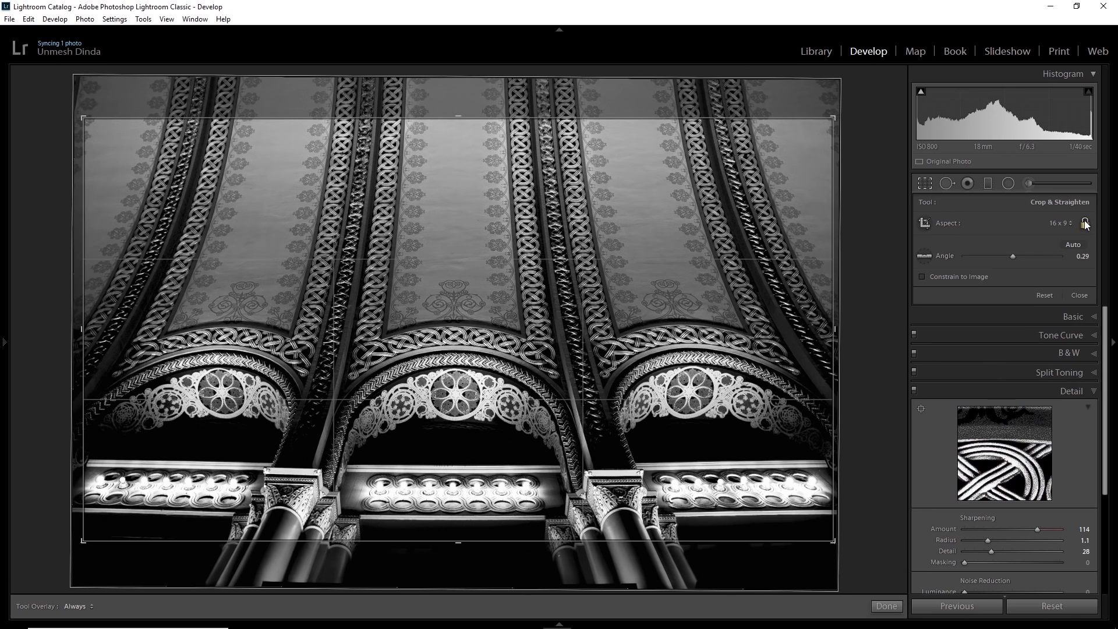
{"action": "left_click_drag", "start_coordinate": [833, 119], "coordinate": [832, 124]}
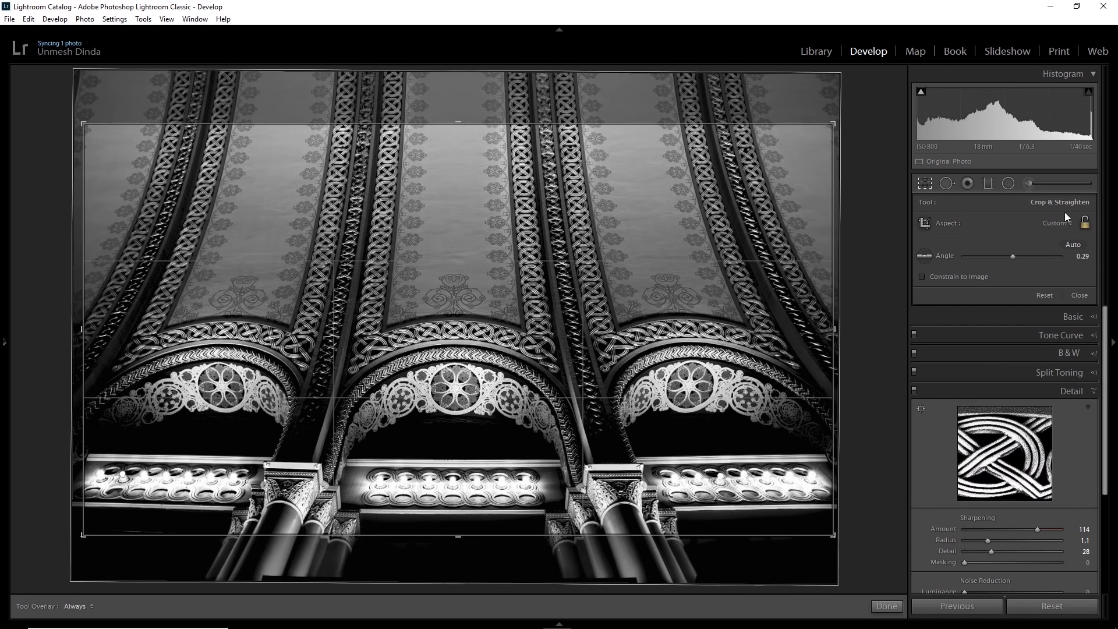
{"action": "left_click", "coordinate": [1064, 224]}
{"action": "left_click", "coordinate": [999, 359]}
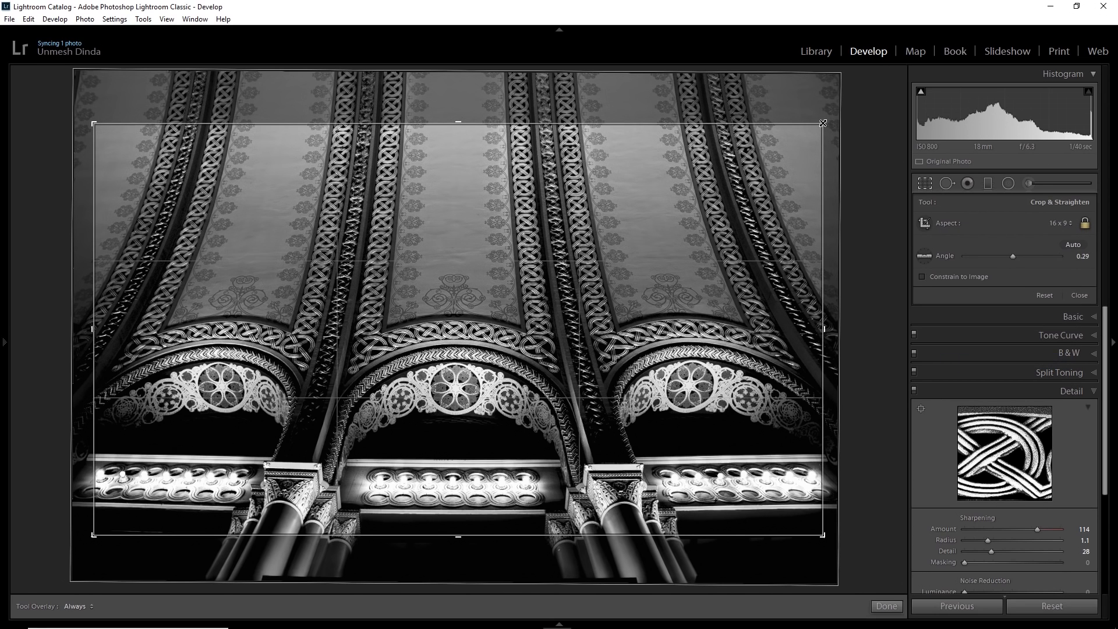
Enlarge the 16 x 9 crop to the photo's full width, reposition the arches and columns within it, and apply it.
{"action": "left_click_drag", "start_coordinate": [822, 122], "coordinate": [831, 116]}
{"action": "left_click_drag", "start_coordinate": [86, 116], "coordinate": [77, 110]}
{"action": "left_click_drag", "start_coordinate": [434, 363], "coordinate": [433, 324]}
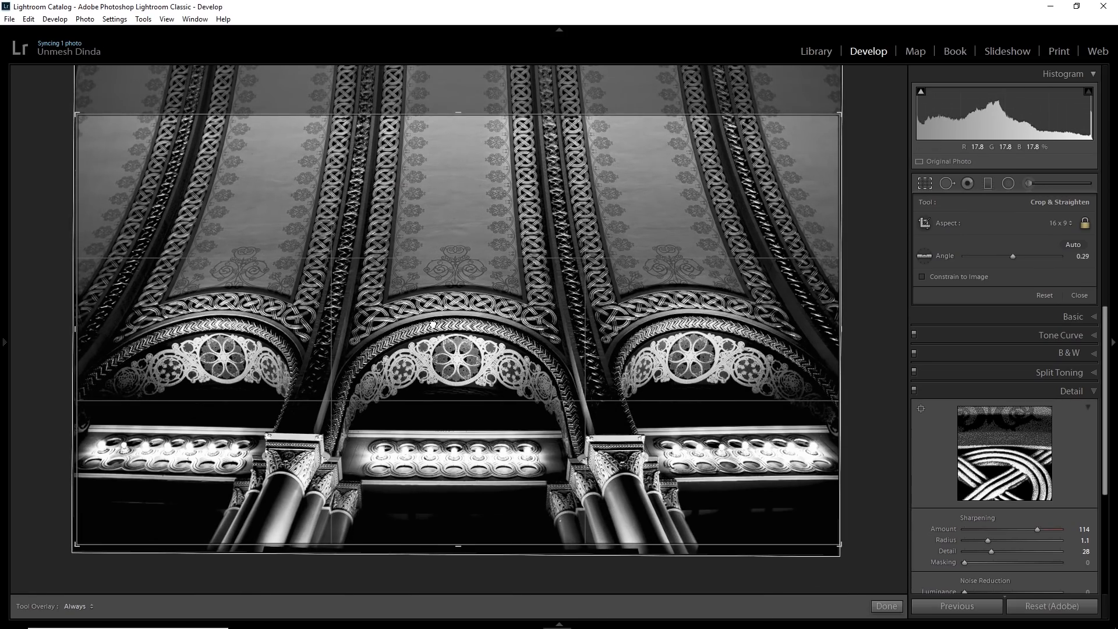
{"action": "key", "text": "Return"}
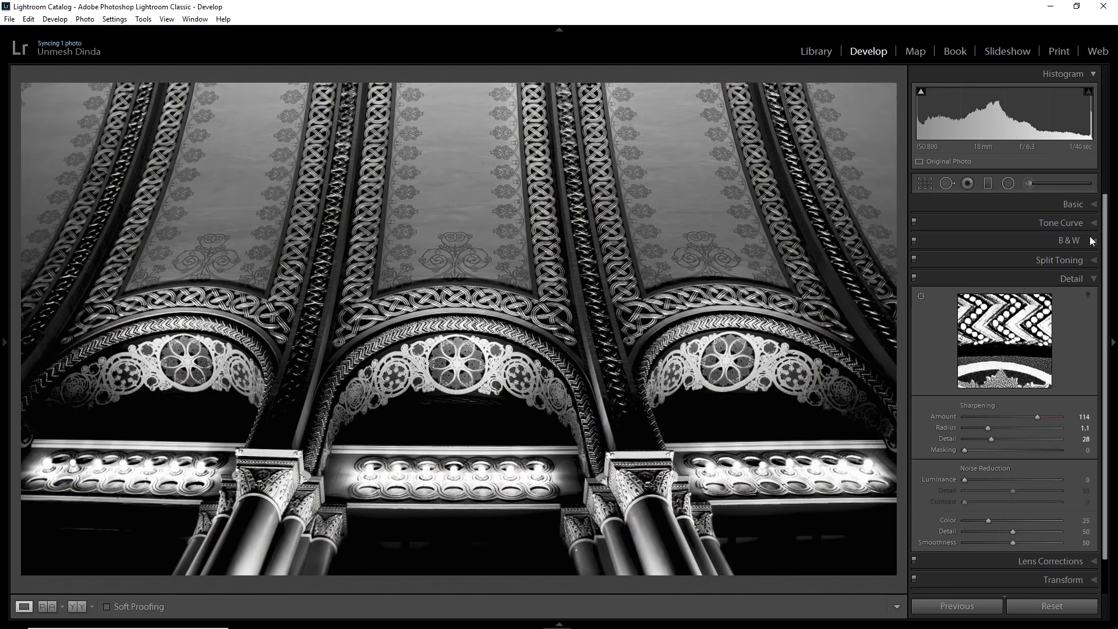
Enable lens profile corrections for the photo.
{"action": "left_click", "coordinate": [1067, 275]}
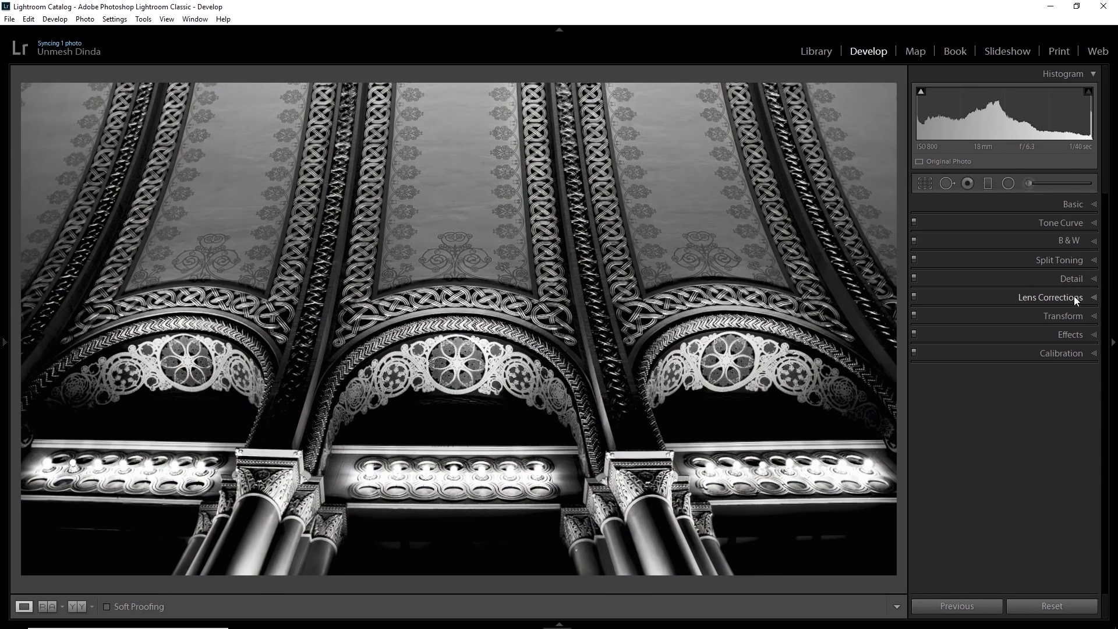
{"action": "left_click", "coordinate": [1073, 296]}
{"action": "left_click", "coordinate": [920, 343]}
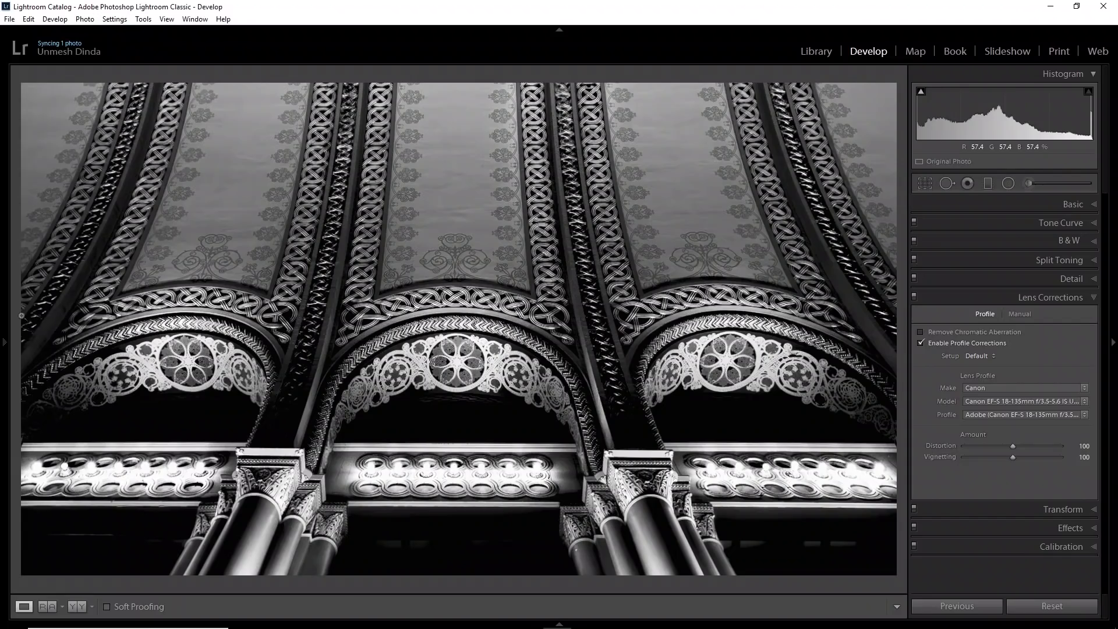
Save the current edit as a snapshot named PiX Tutorial.
{"action": "left_click", "coordinate": [4, 341]}
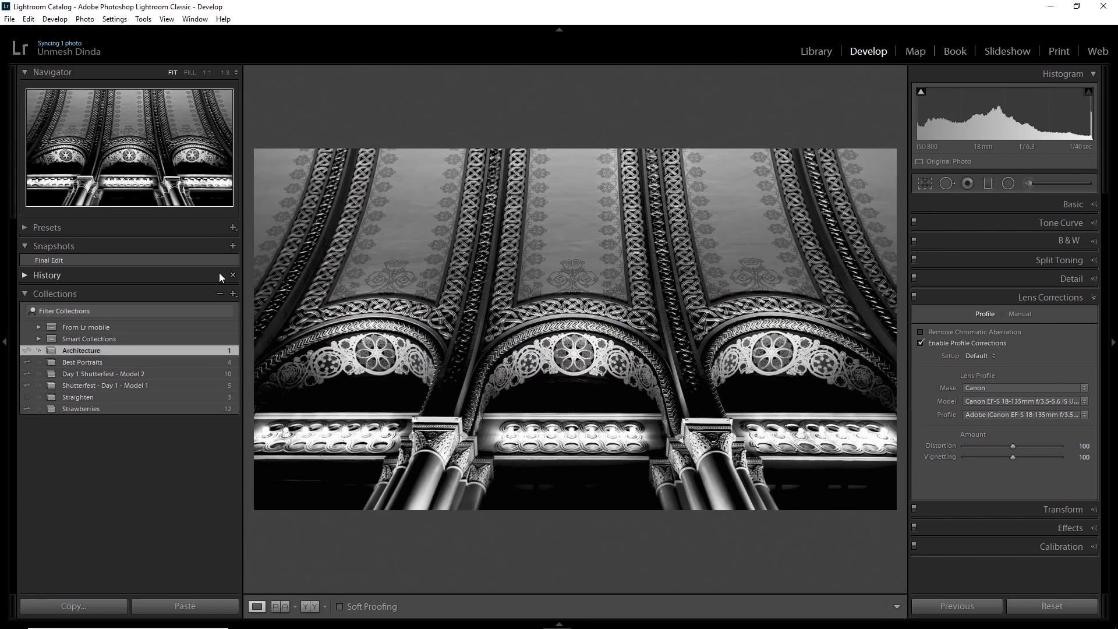
{"action": "left_click", "coordinate": [233, 245]}
{"action": "type", "text": "Pi"}
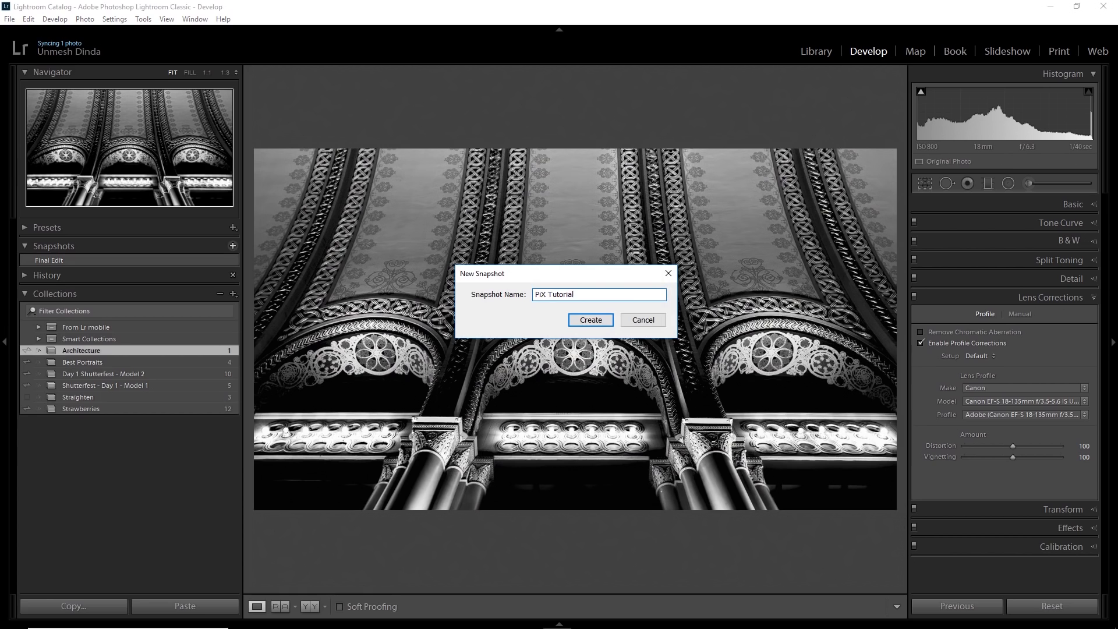
{"action": "type", "text": "X Tutorial"}
{"action": "key", "text": "Return"}
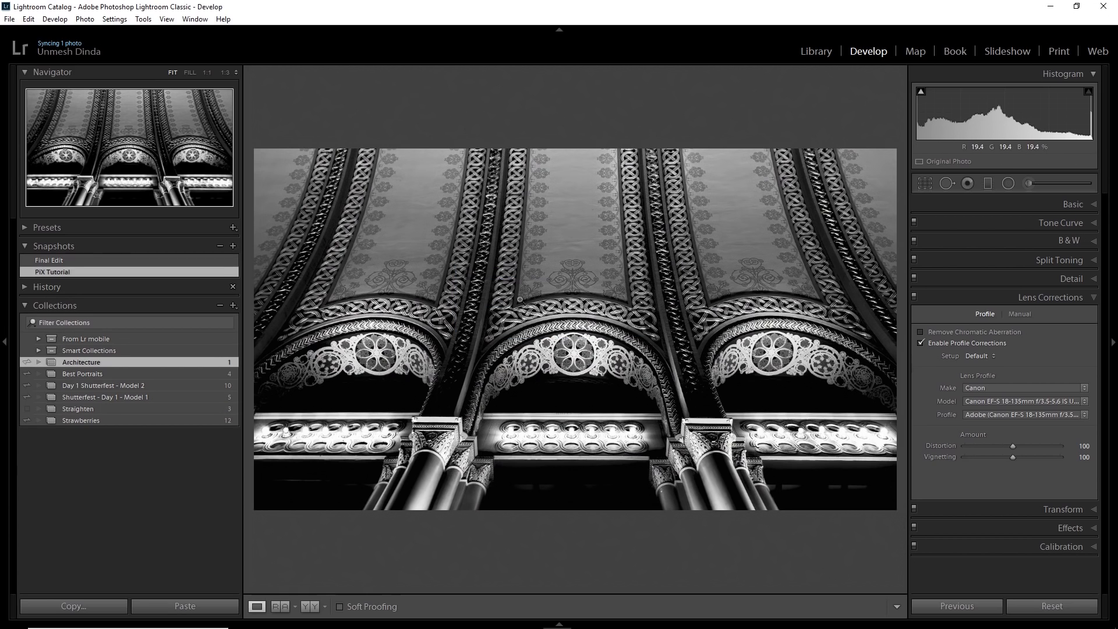
Compare the Final Edit and PiX Tutorial snapshots, ending on PiX Tutorial in the enlarged photo view.
{"action": "left_click", "coordinate": [113, 256]}
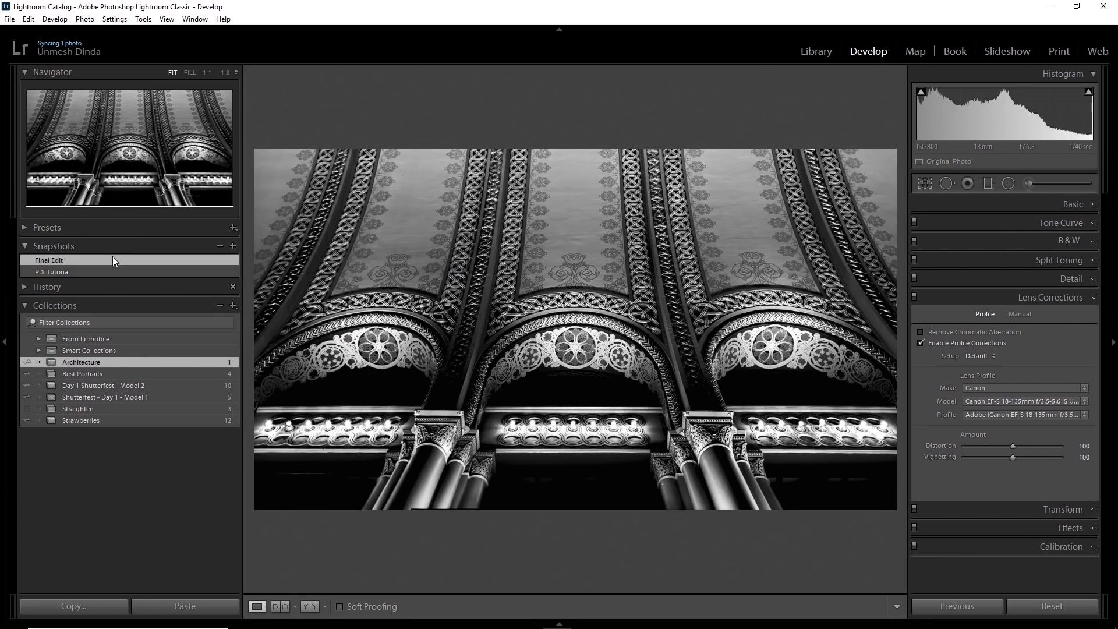
{"action": "left_click", "coordinate": [111, 271]}
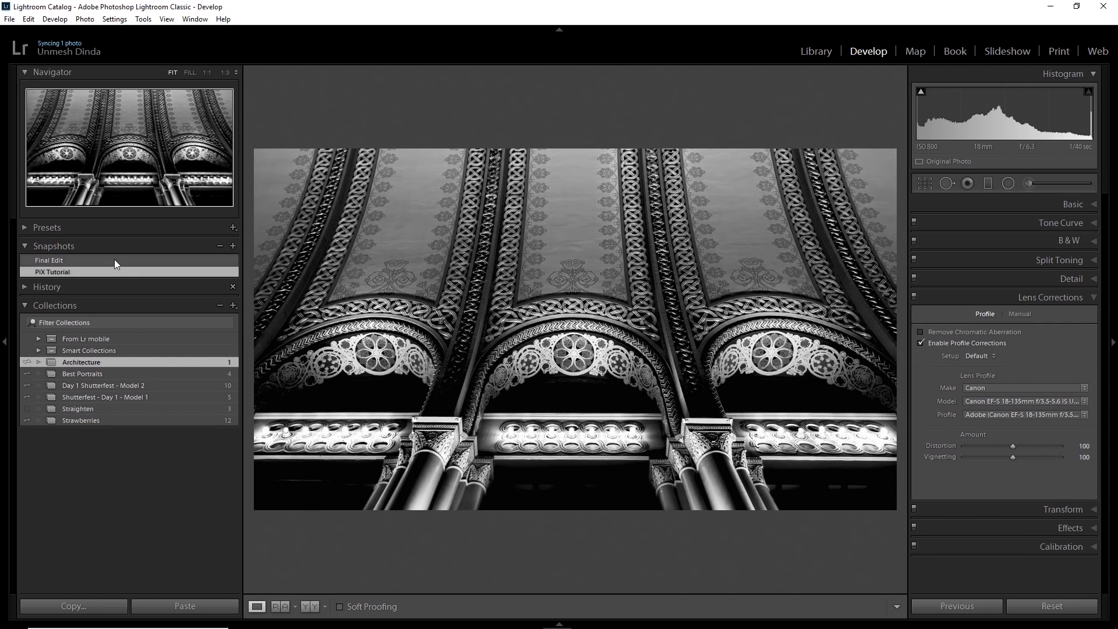
{"action": "left_click", "coordinate": [114, 259]}
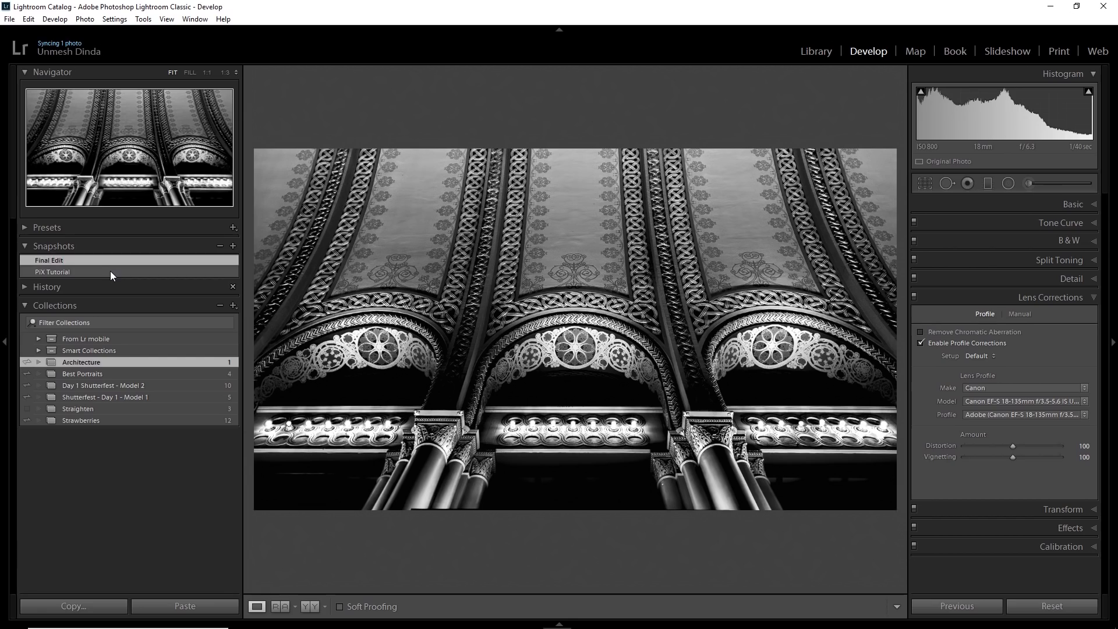
{"action": "left_click", "coordinate": [110, 272]}
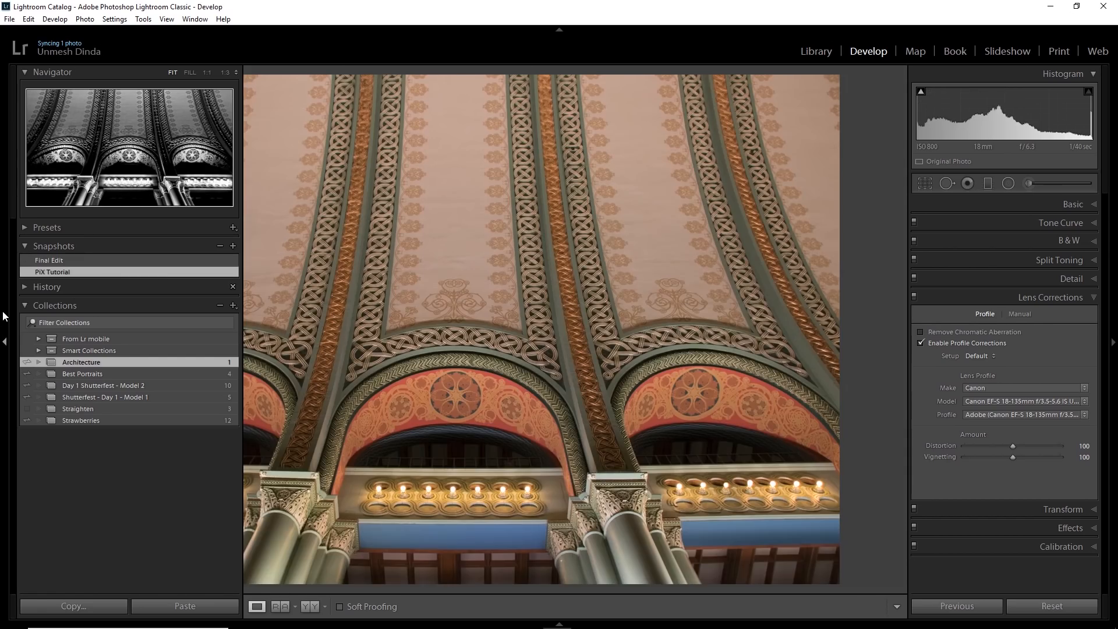
{"action": "left_click", "coordinate": [3, 316]}
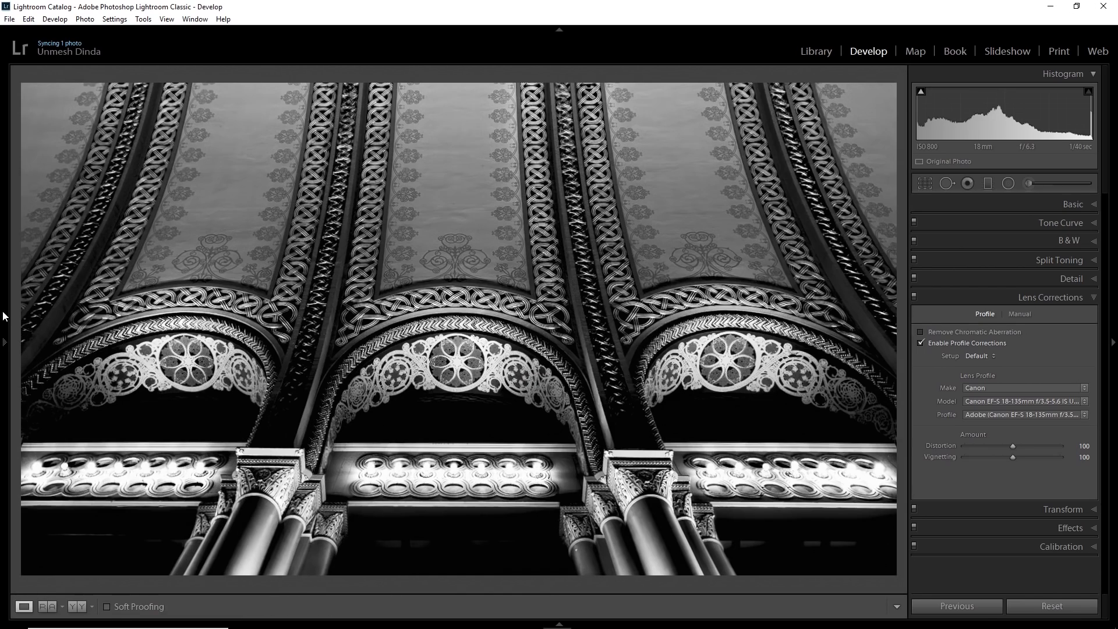